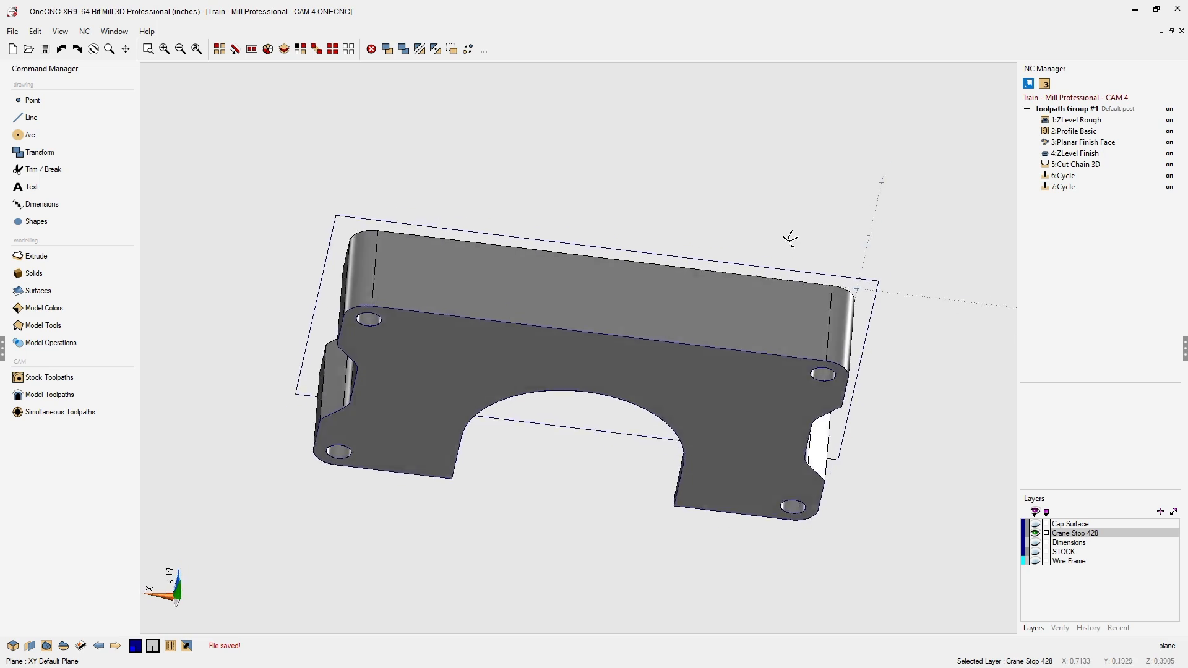
scroll(703, 394, up, 1)
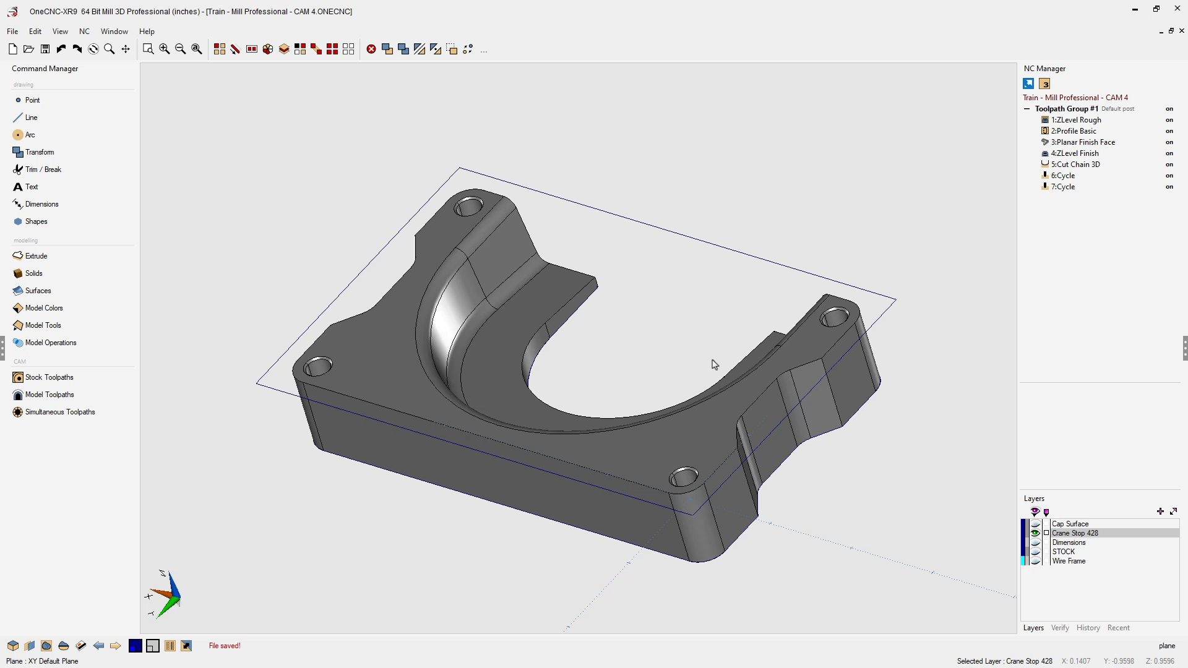
middle_drag(694, 371, 665, 391)
mouse_move(491, 480)
middle_down()
mouse_move(530, 191)
mouse_move(512, 165)
middle_up()
middle_drag(569, 301, 732, 463)
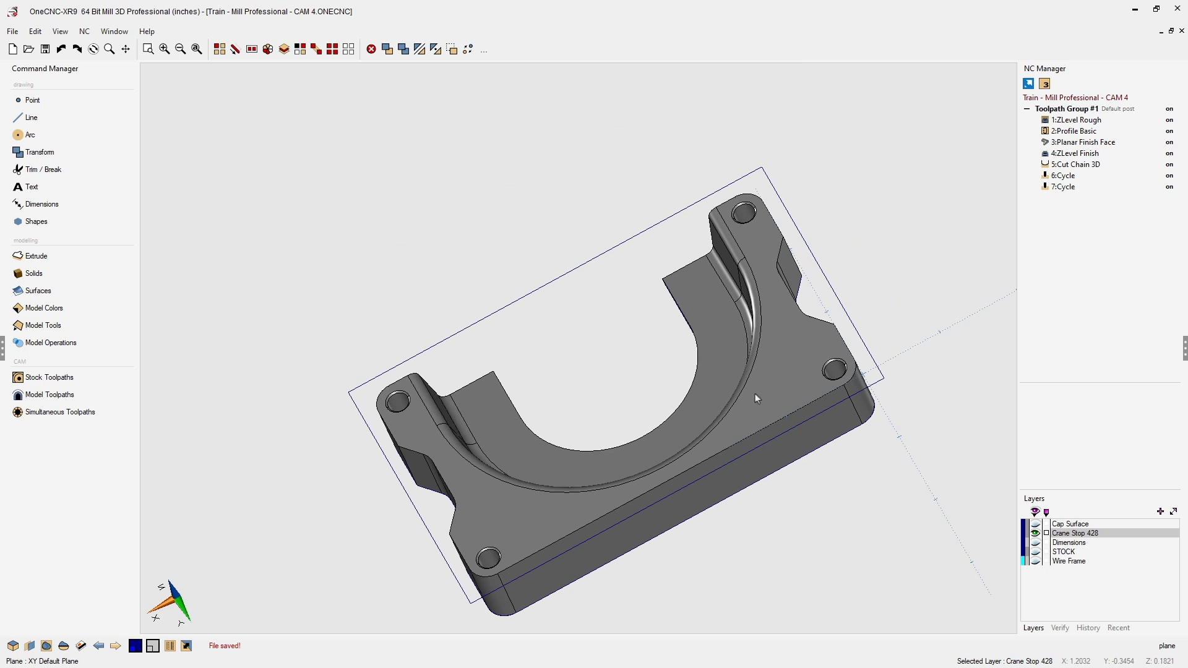
middle_drag(764, 347, 801, 310)
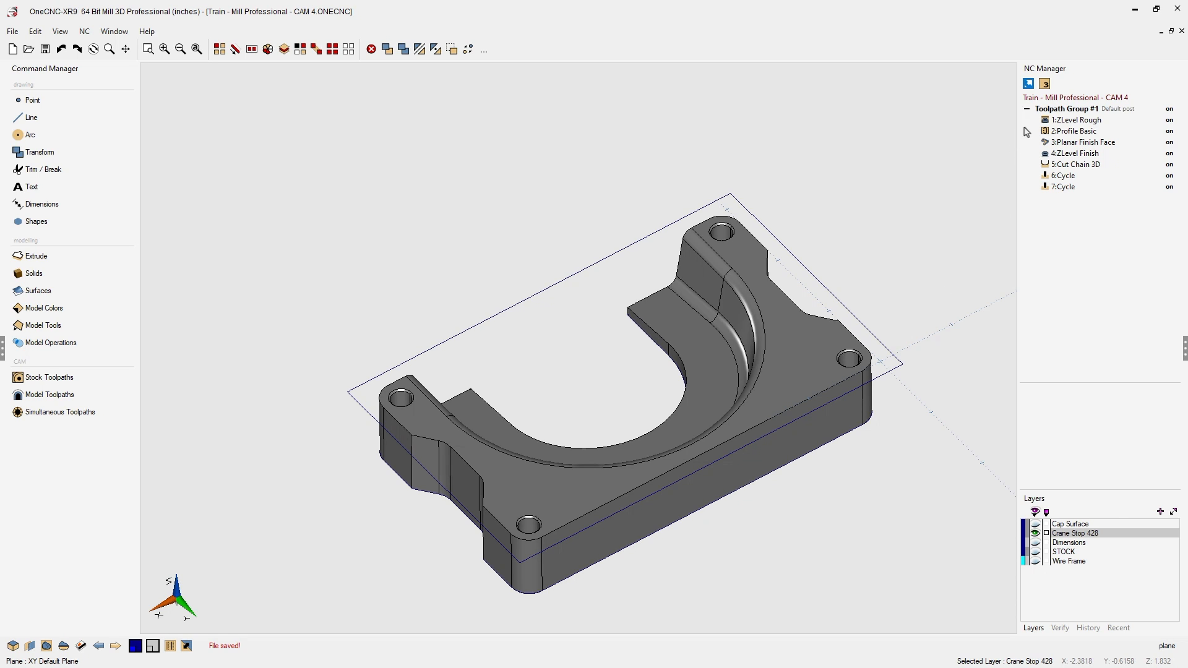
- Rename the existing toolpath group to "Setup Vise"
double_click(1057, 112)
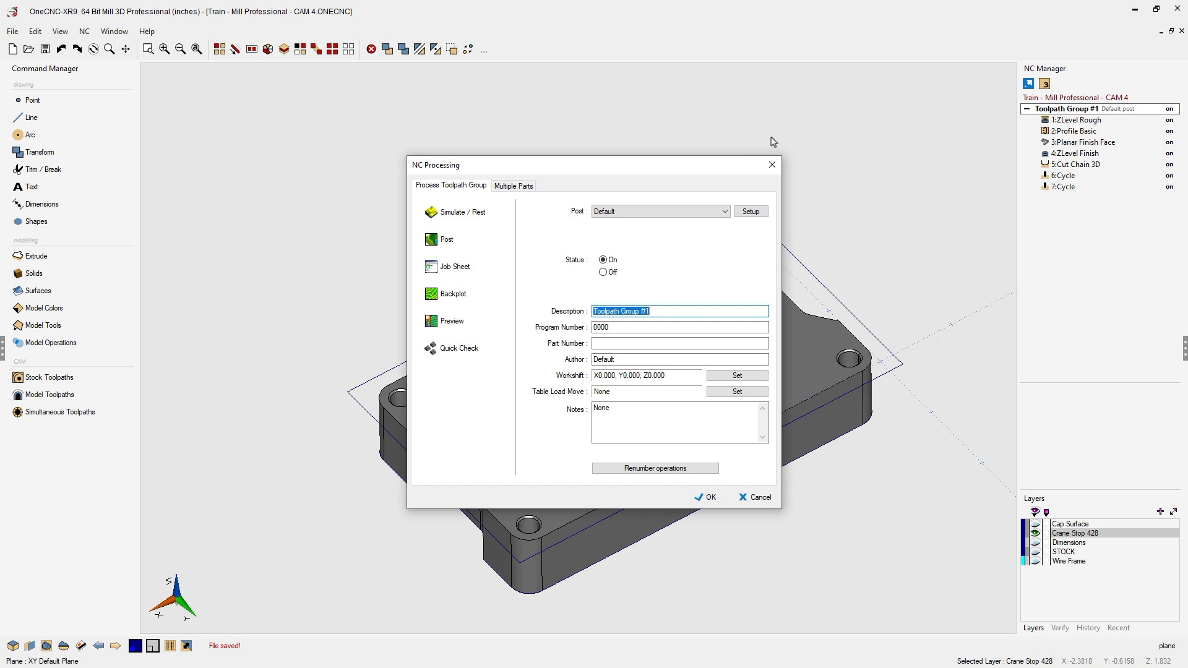
drag(648, 171, 382, 73)
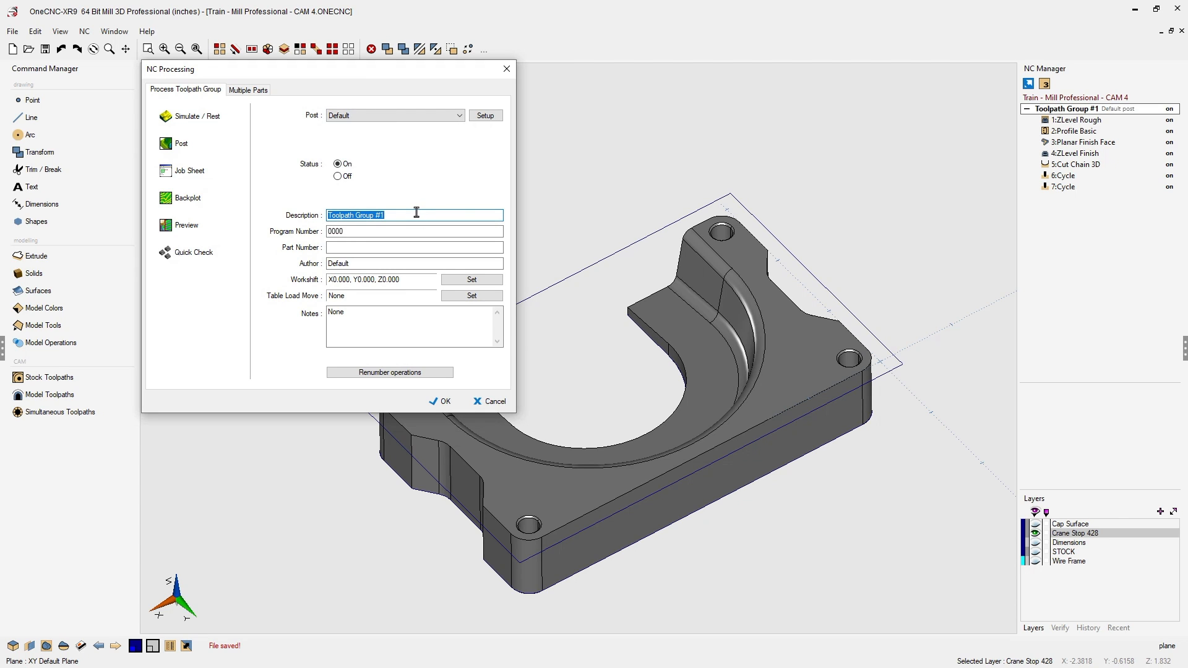
text(Setup Vise)
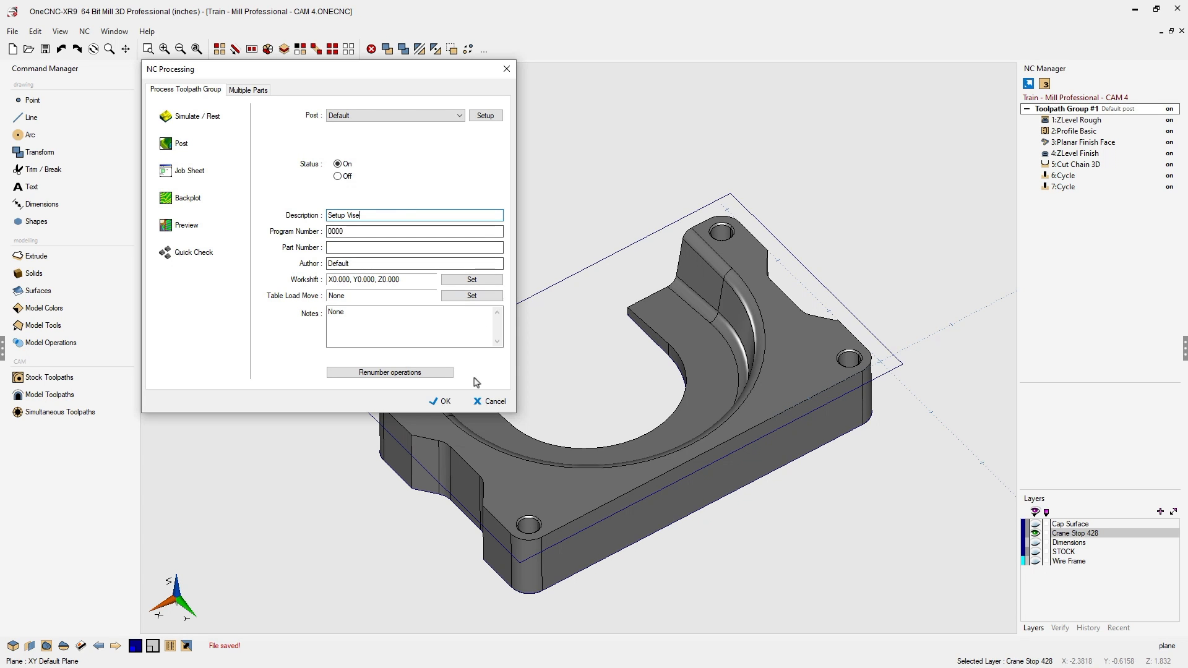
click(442, 402)
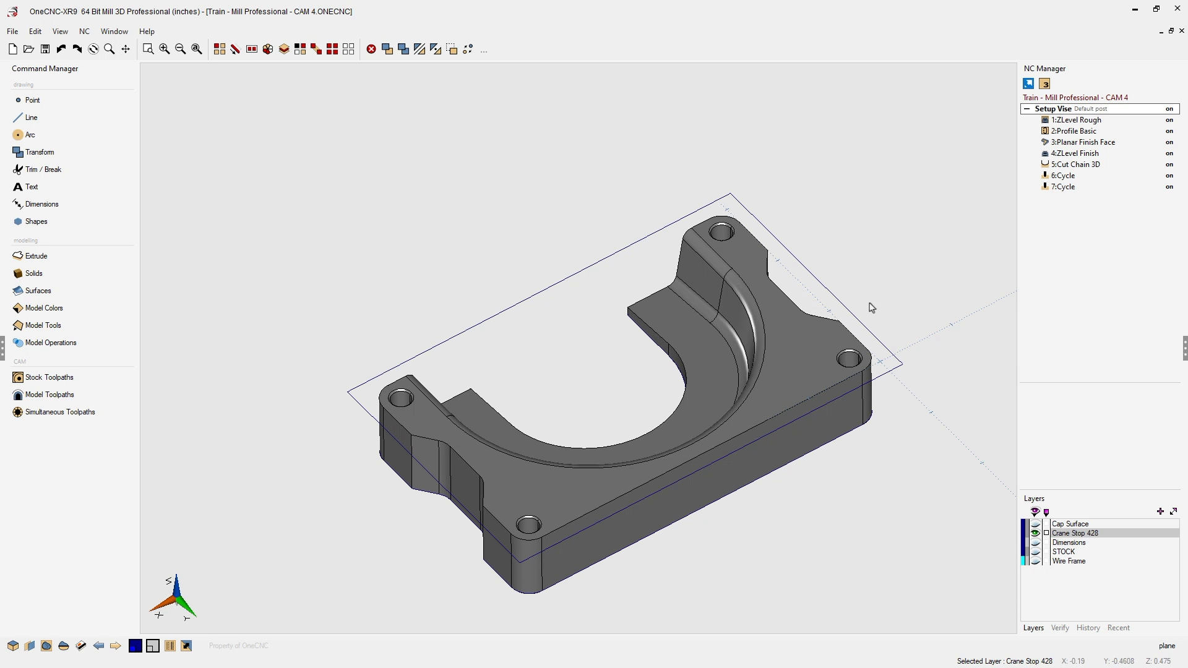
- Add a new toolpath group and name it "Setup Soft Jaws"
middle_drag(795, 408, 766, 395)
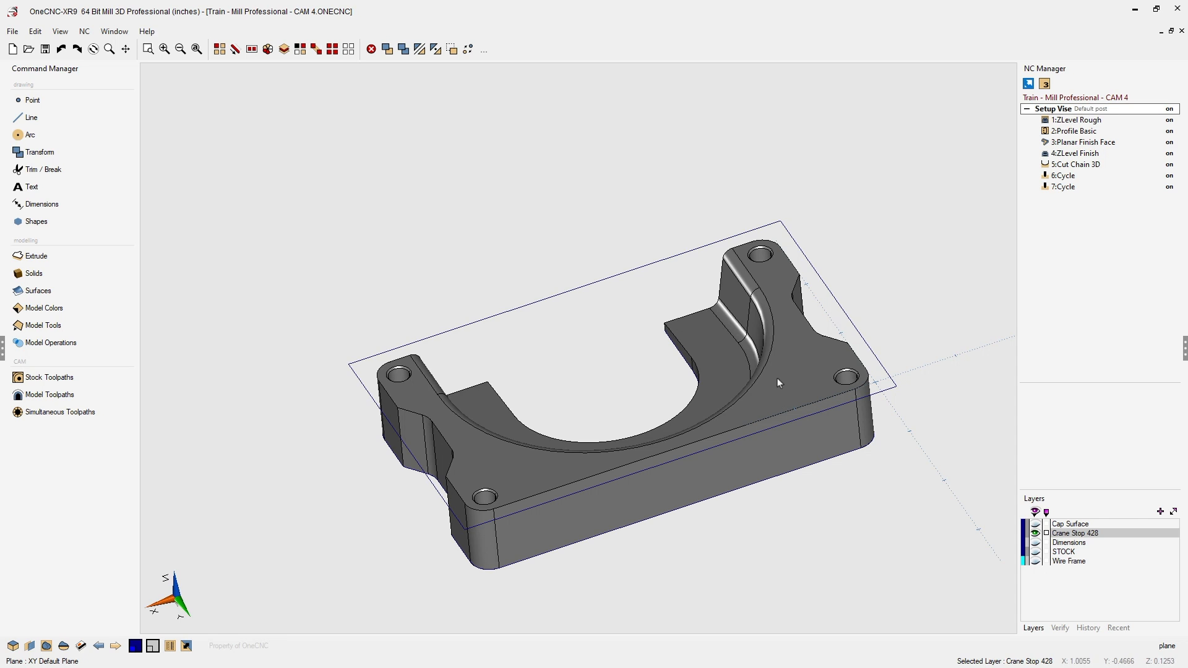
right_click(1080, 232)
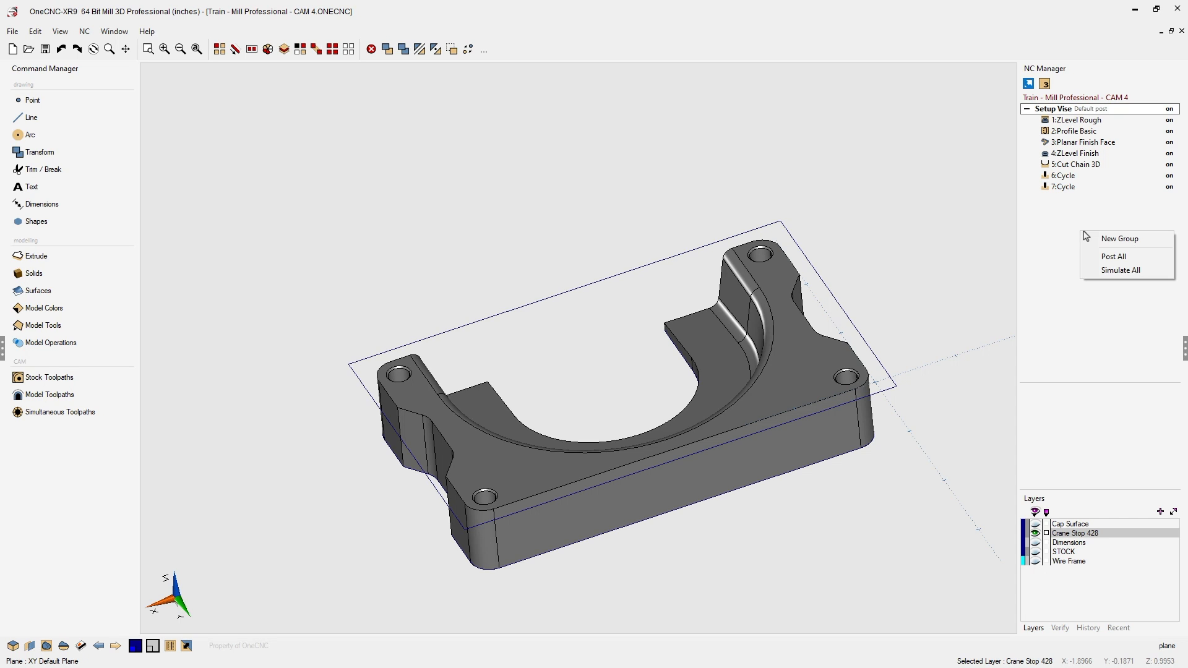
click(1107, 241)
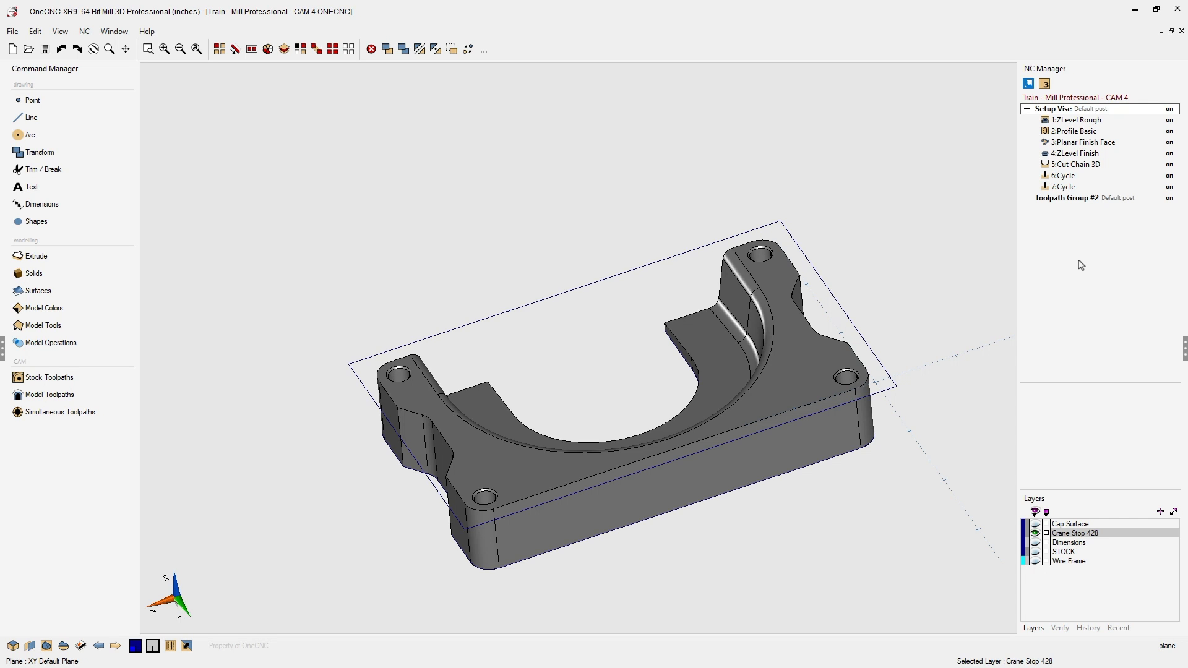
click(1090, 199)
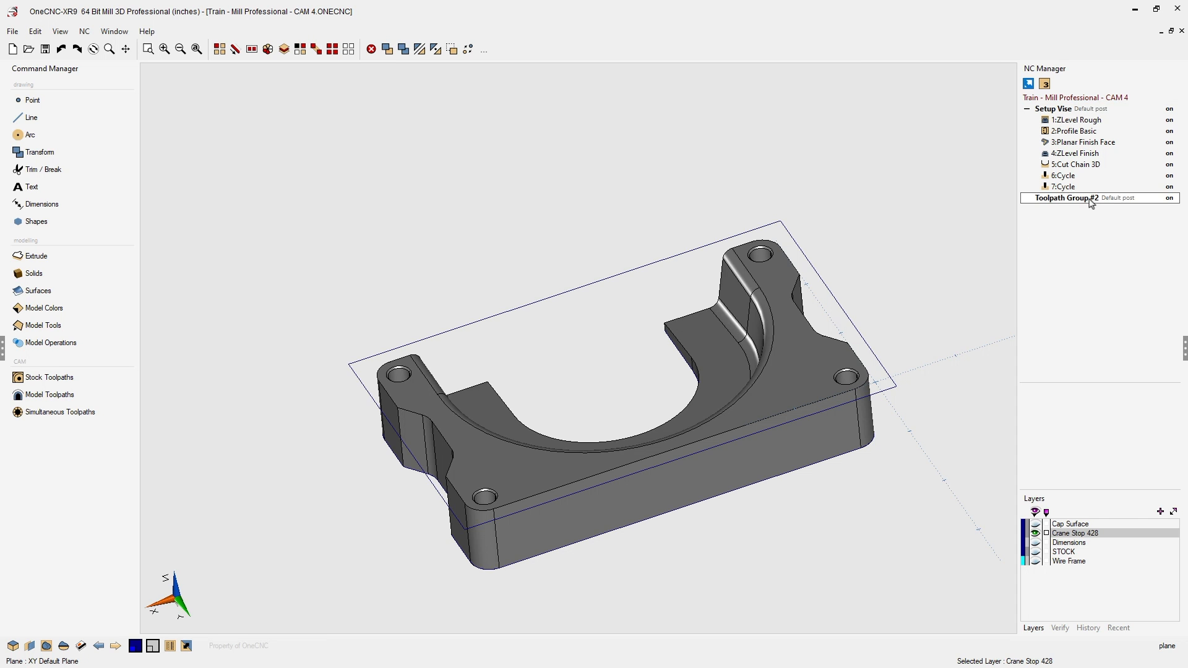
double_click(1090, 199)
drag(604, 169, 339, 79)
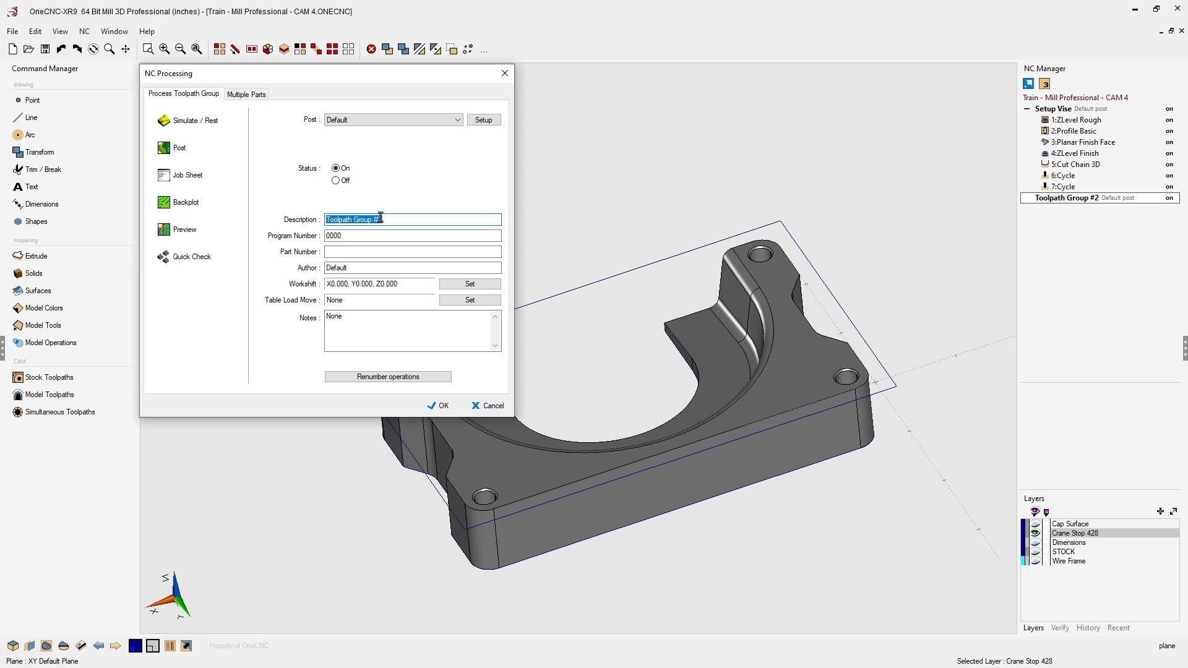
text(Setup Soft Jaws)
click(443, 406)
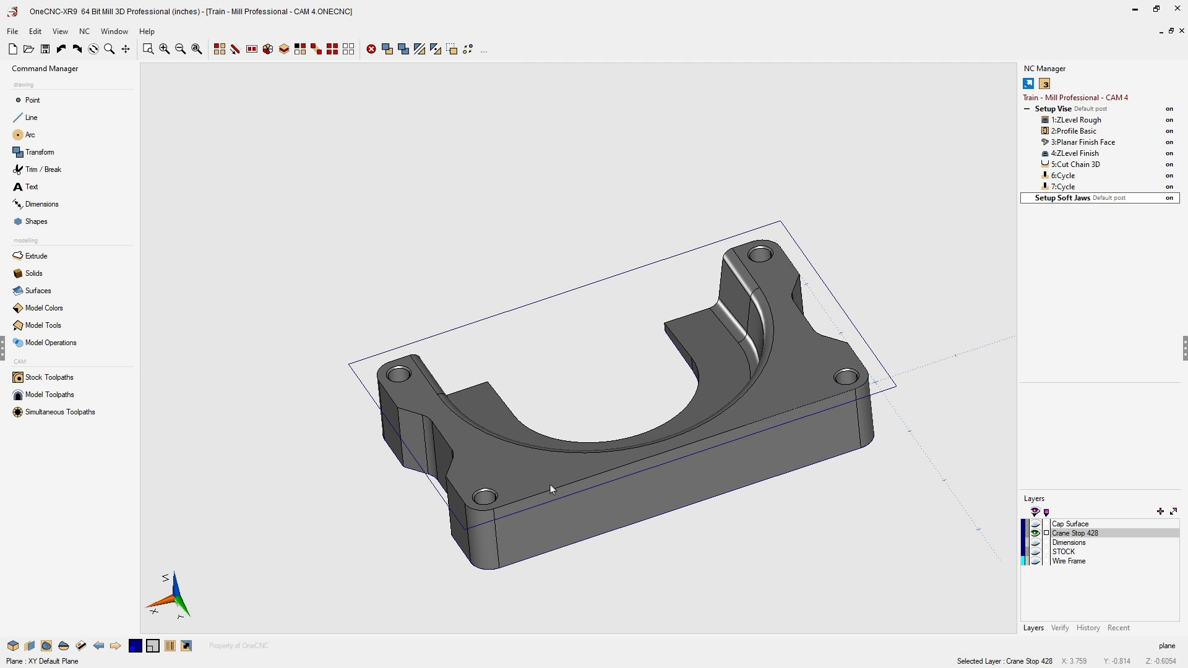
- Place a point at the centre of the underside's corner hole, at the +X end of the long straight edge
middle_drag(551, 485, 648, 328)
scroll(664, 394, up, 2)
scroll(664, 394, up, 2)
scroll(649, 333, up, 1)
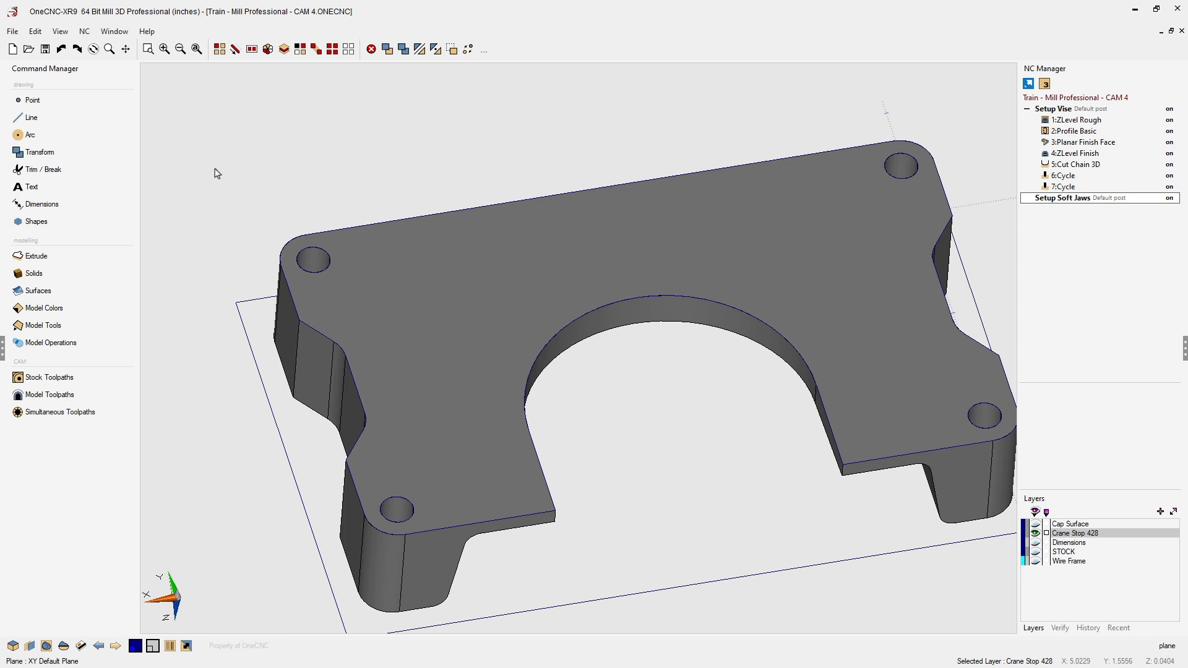
click(38, 104)
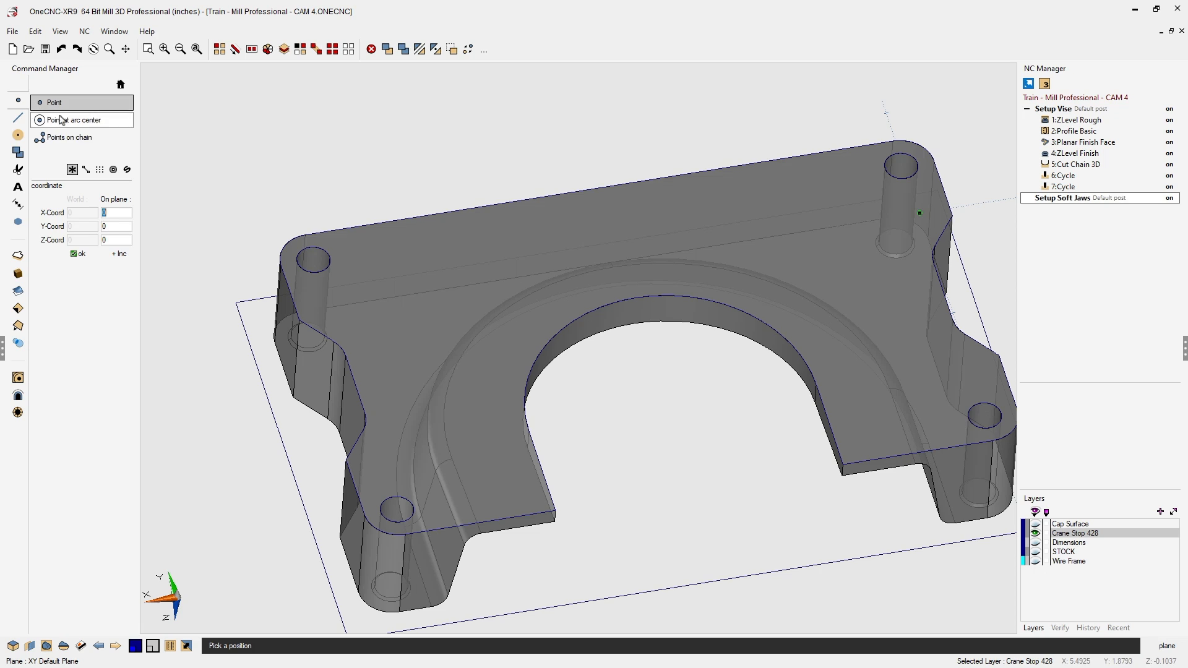
click(313, 262)
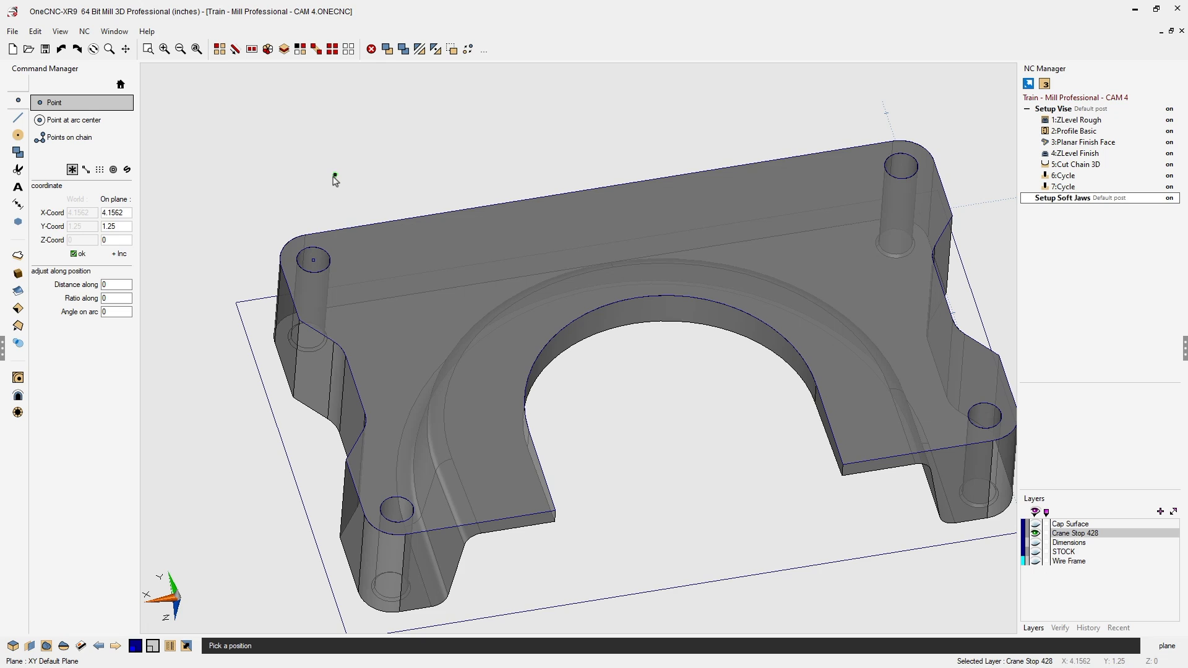
key(Escape)
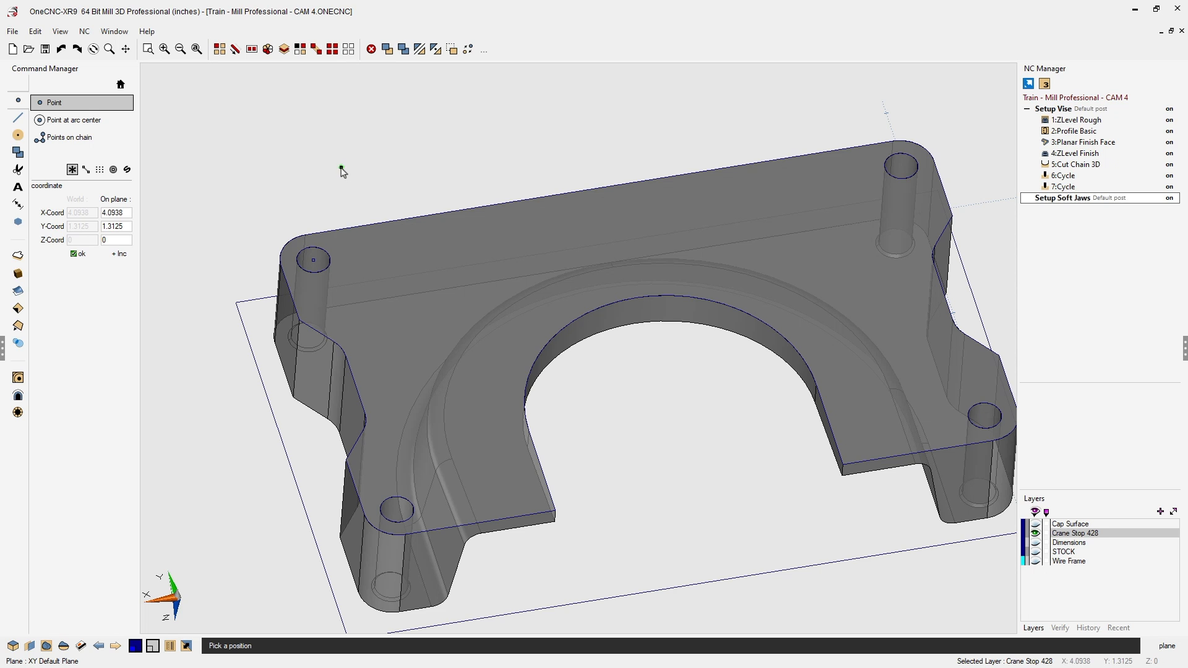
key(Escape)
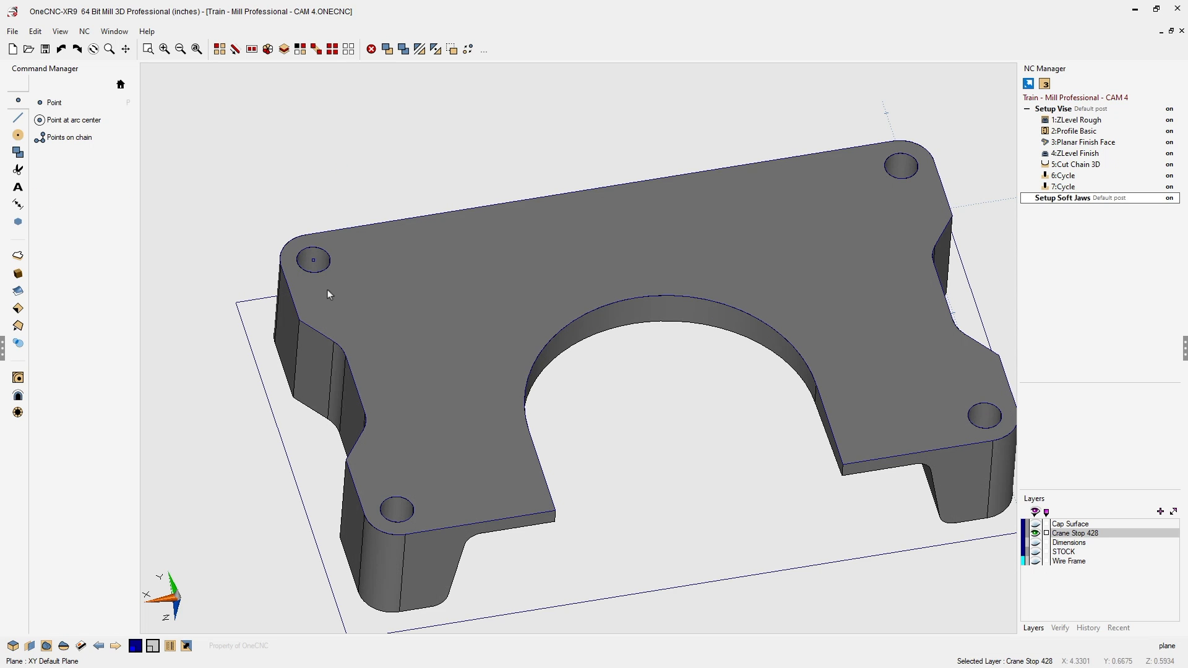
scroll(309, 278, up, 2)
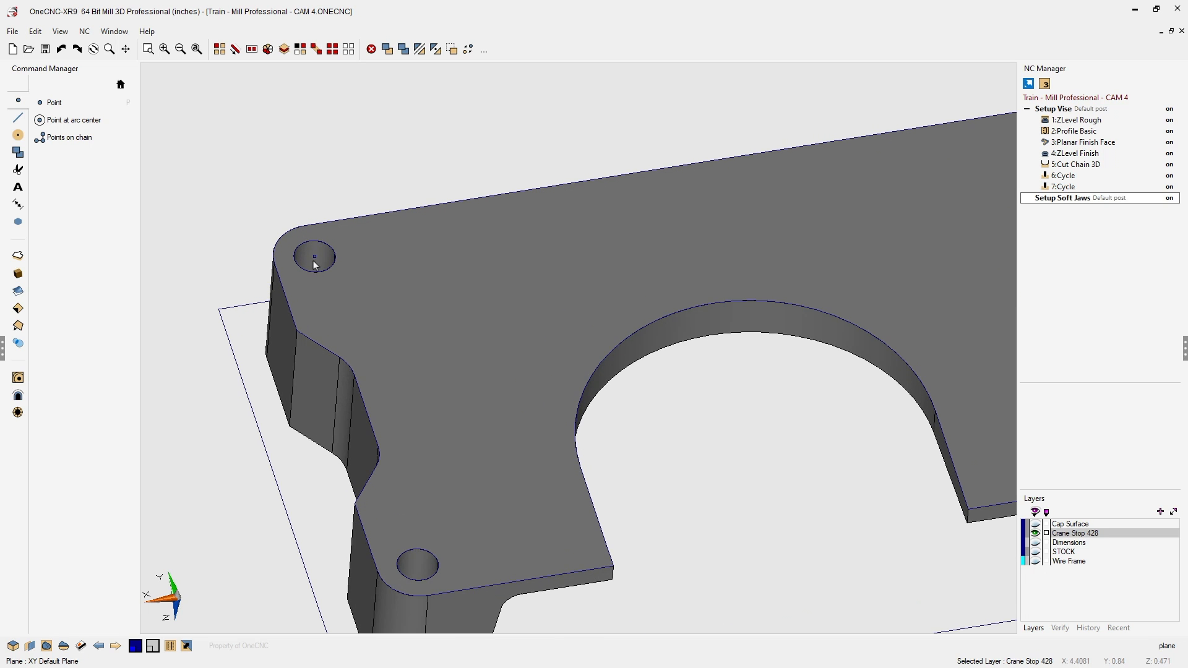
scroll(314, 257, down, 3)
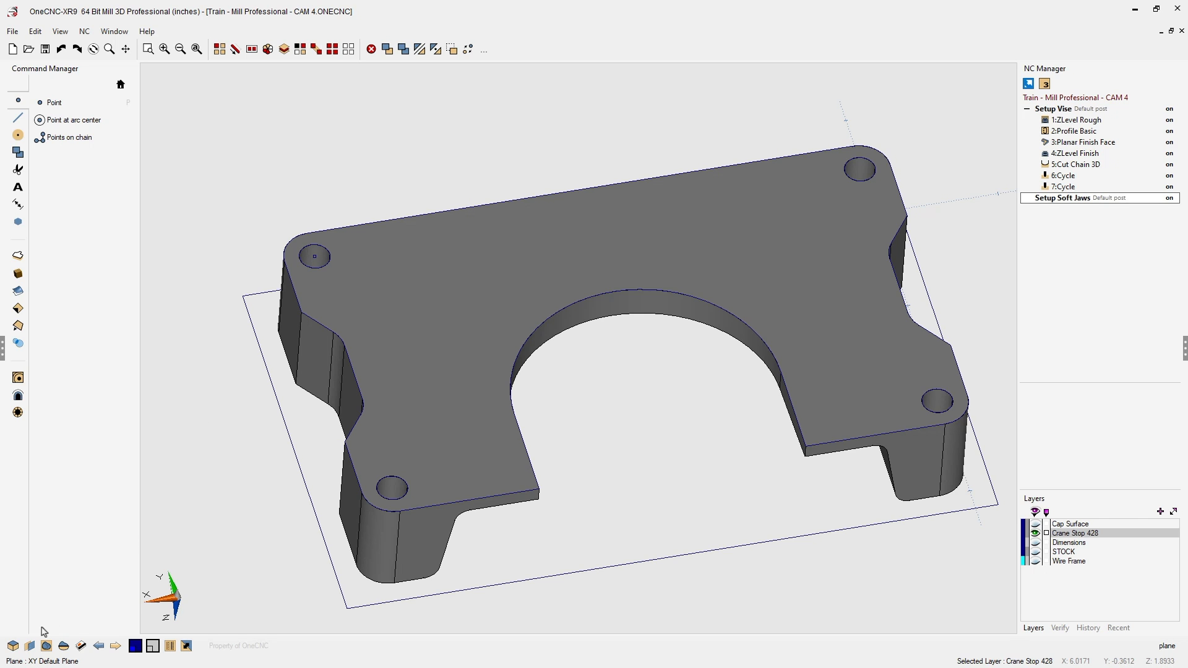
- Define a three-point plane on the part's underside, with origin and X direction along the short front edge and Y towards the long straight edge
click(30, 646)
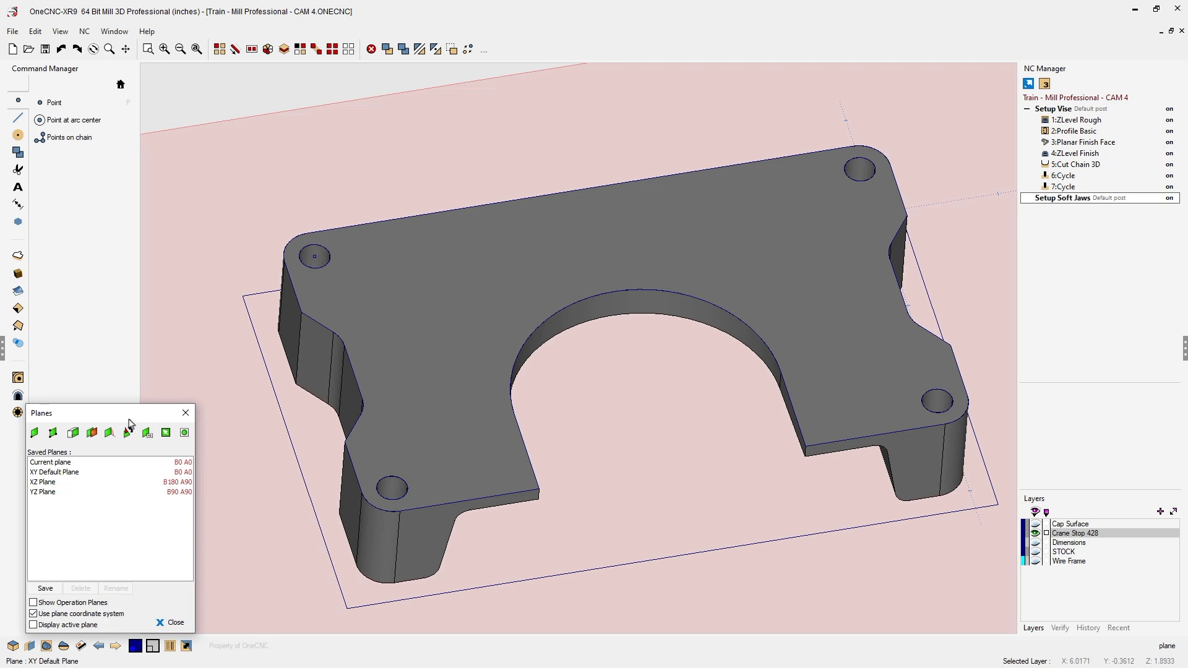
drag(130, 423, 244, 81)
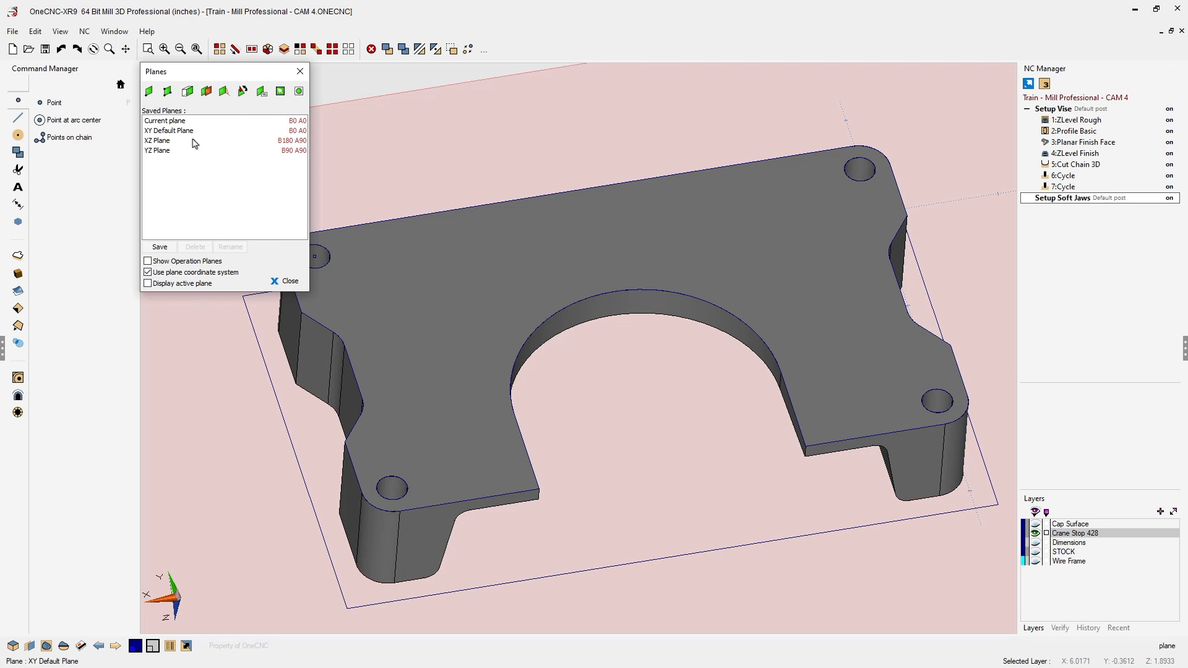
click(167, 93)
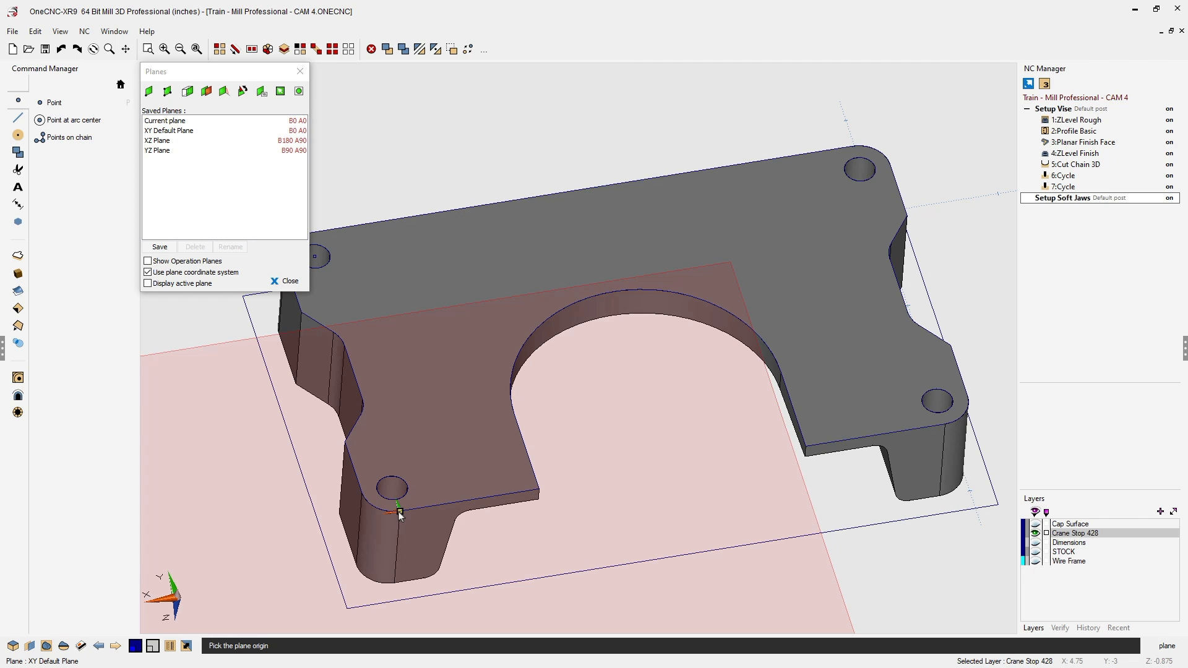
click(400, 512)
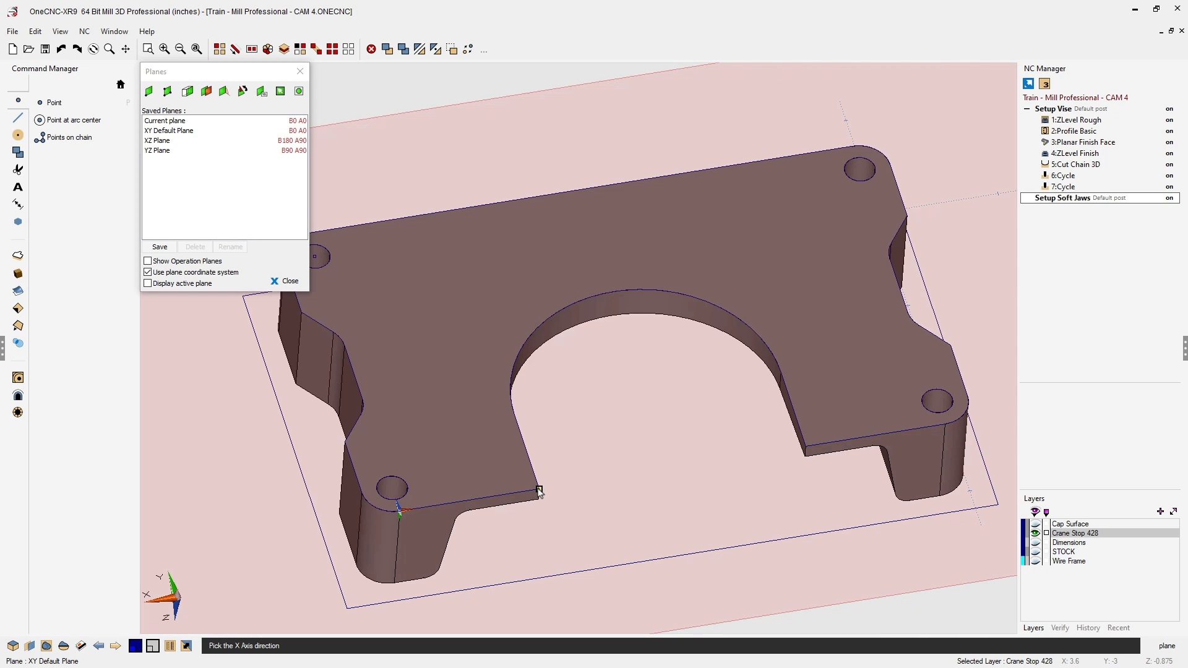
click(539, 491)
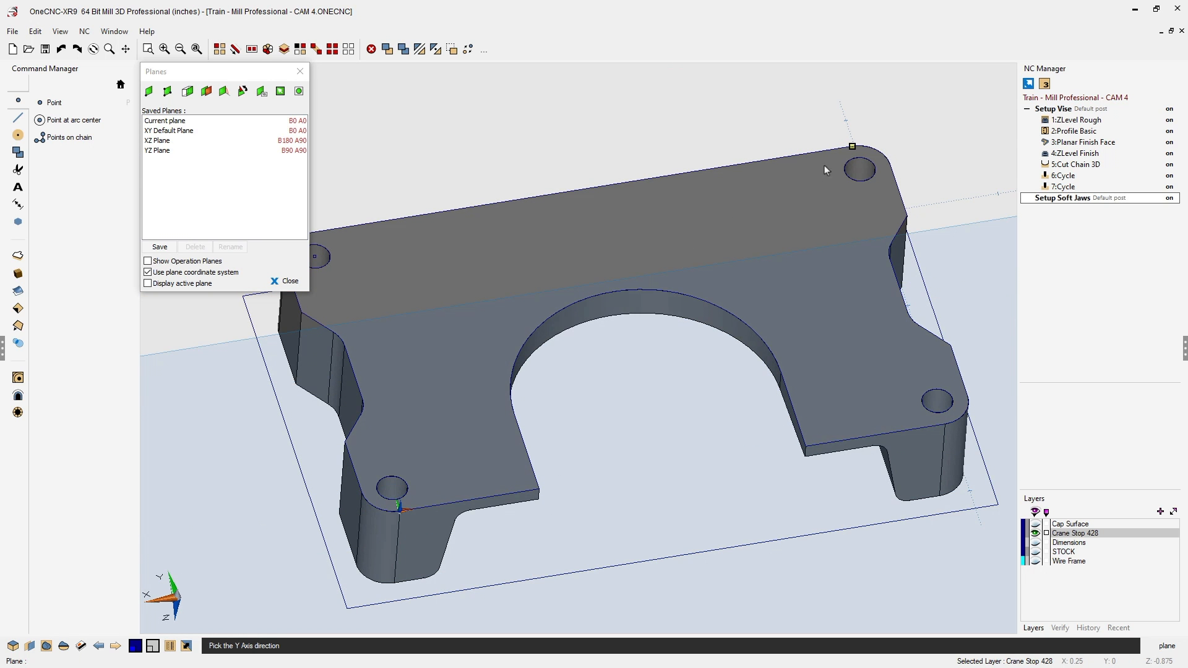
click(852, 147)
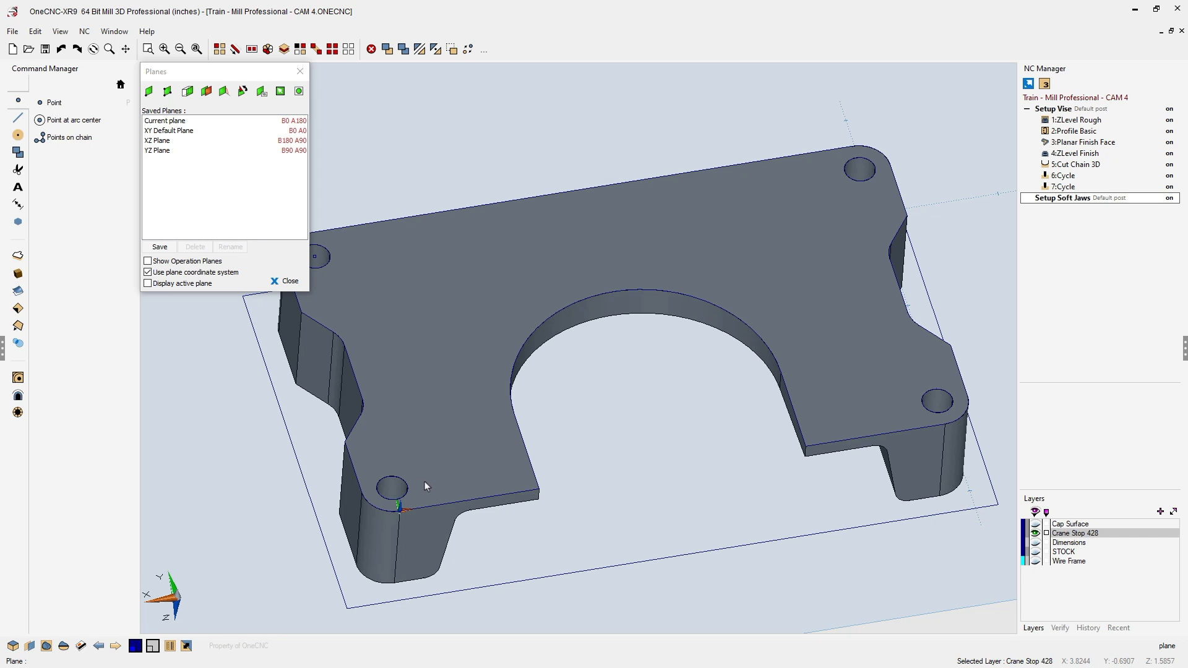
- Move the plane origin to the point at the centre of the corner hole beside the long straight edge
middle_drag(425, 483, 540, 387)
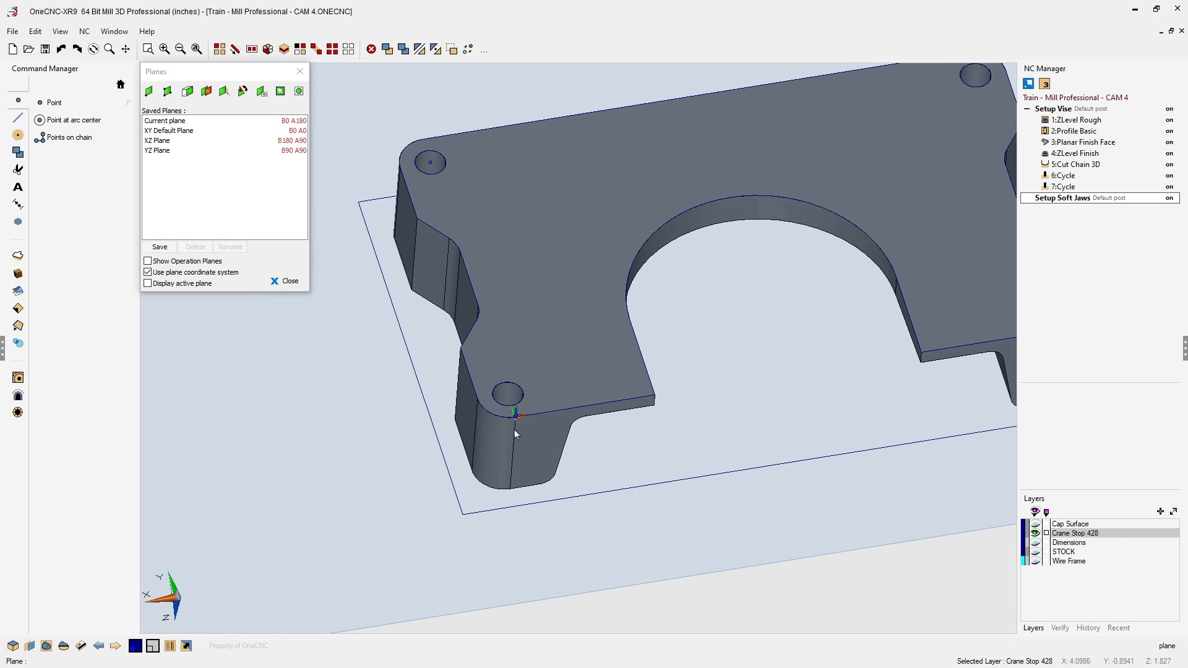
scroll(500, 440, up, 2)
scroll(500, 439, up, 2)
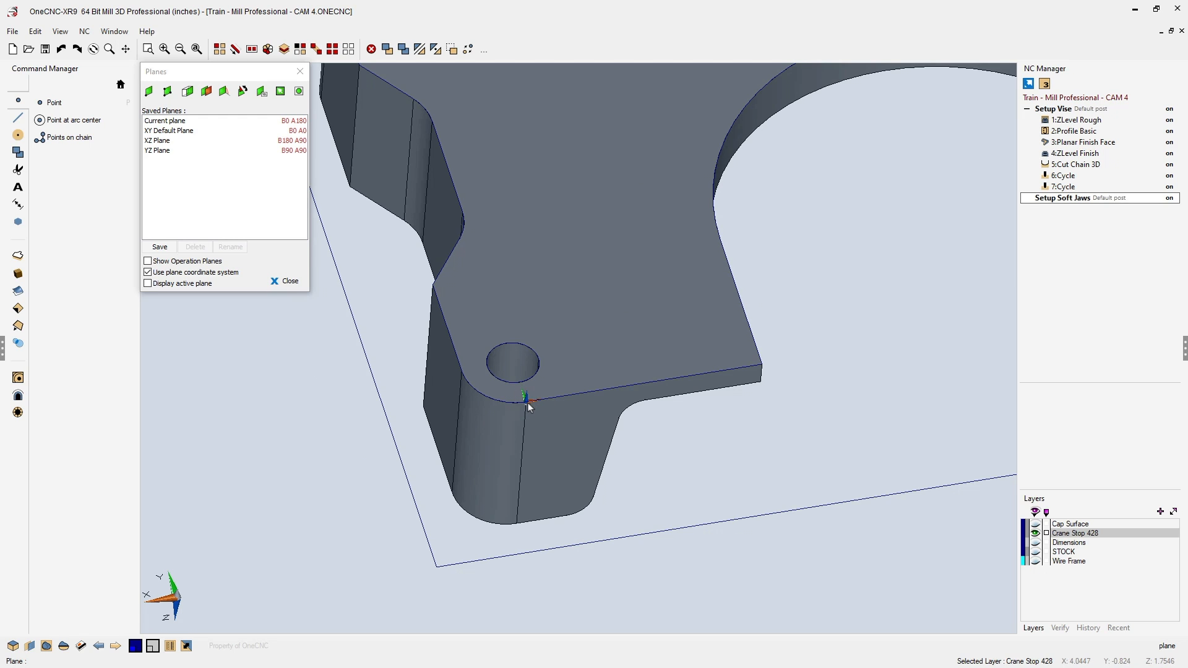
scroll(529, 403, down, 4)
middle_drag(536, 371, 537, 454)
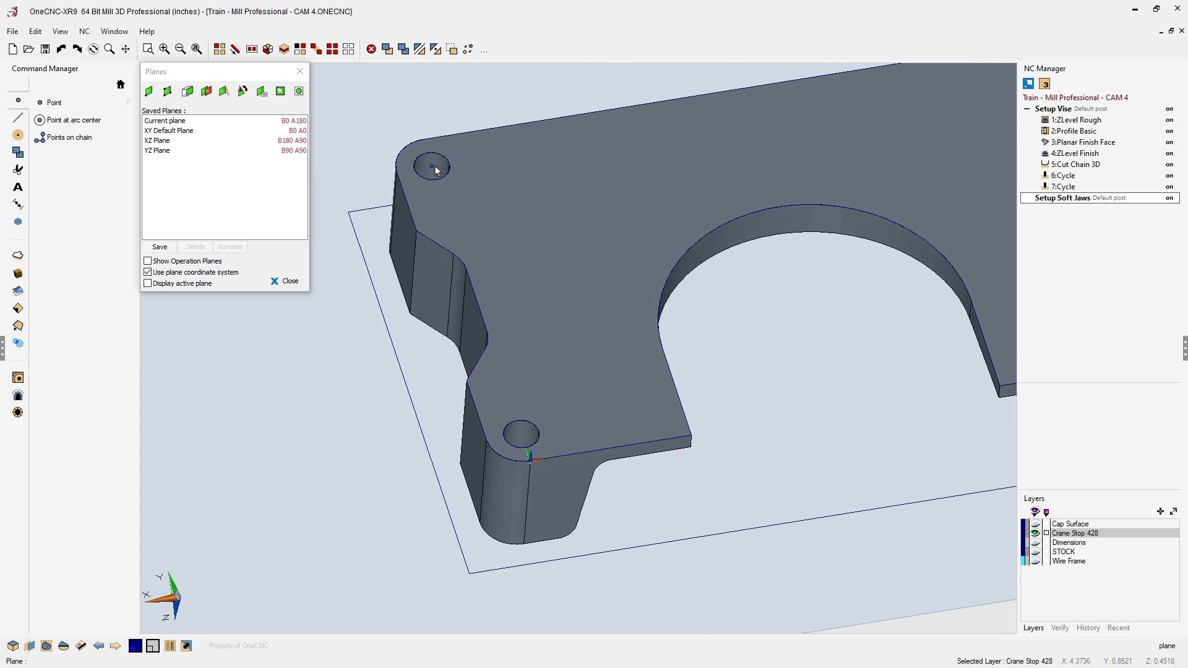
click(149, 92)
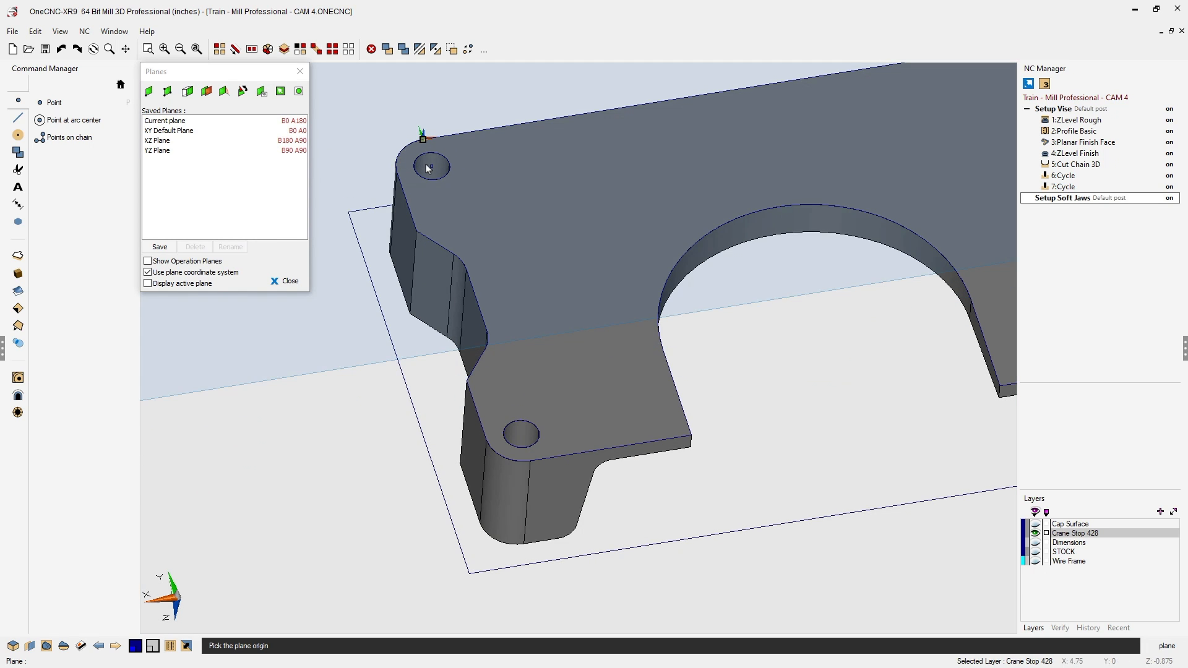
click(432, 166)
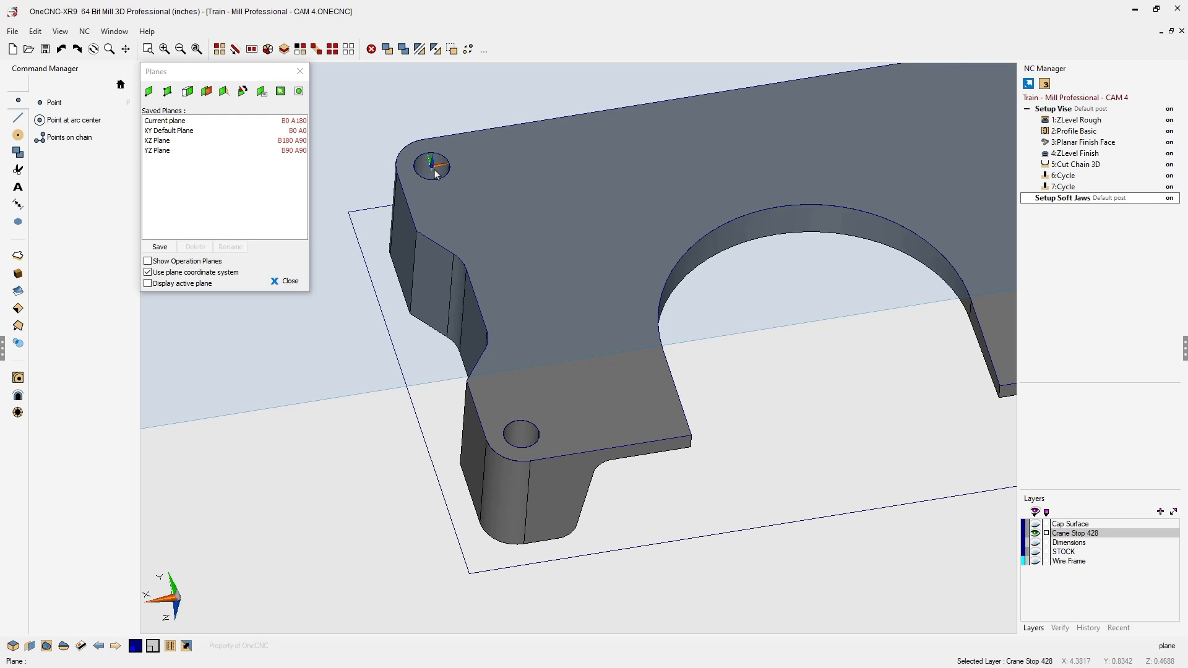
- Save the current plane as "Side 2" and make it the active plane
click(159, 247)
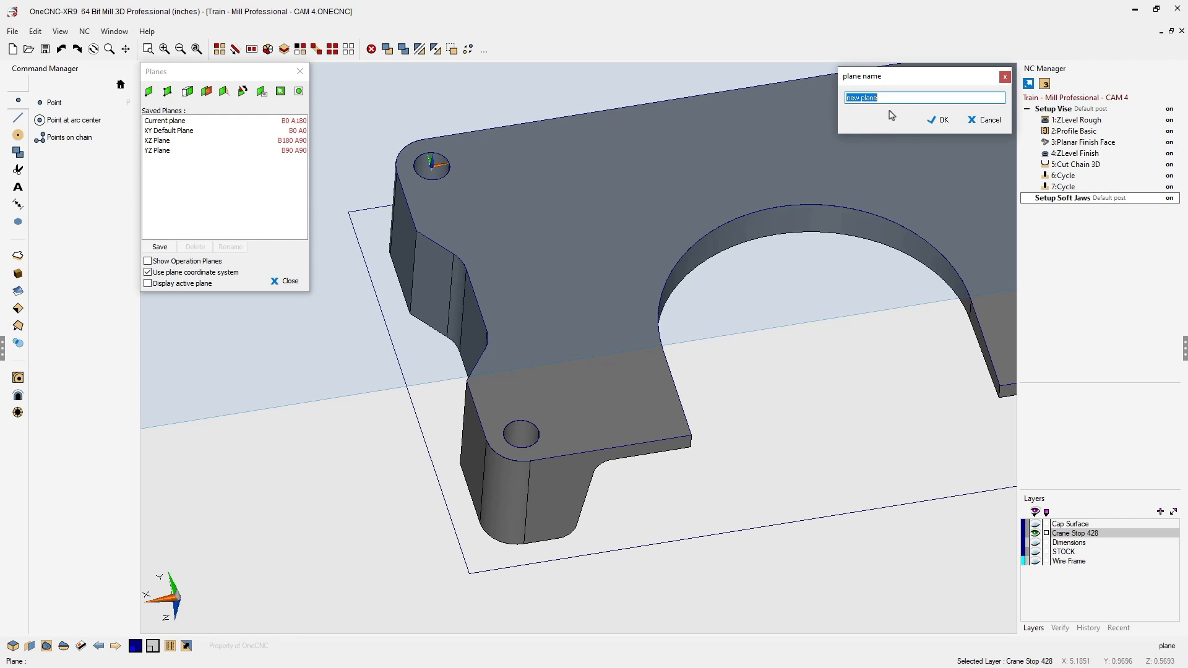
text(Side 2)
click(948, 120)
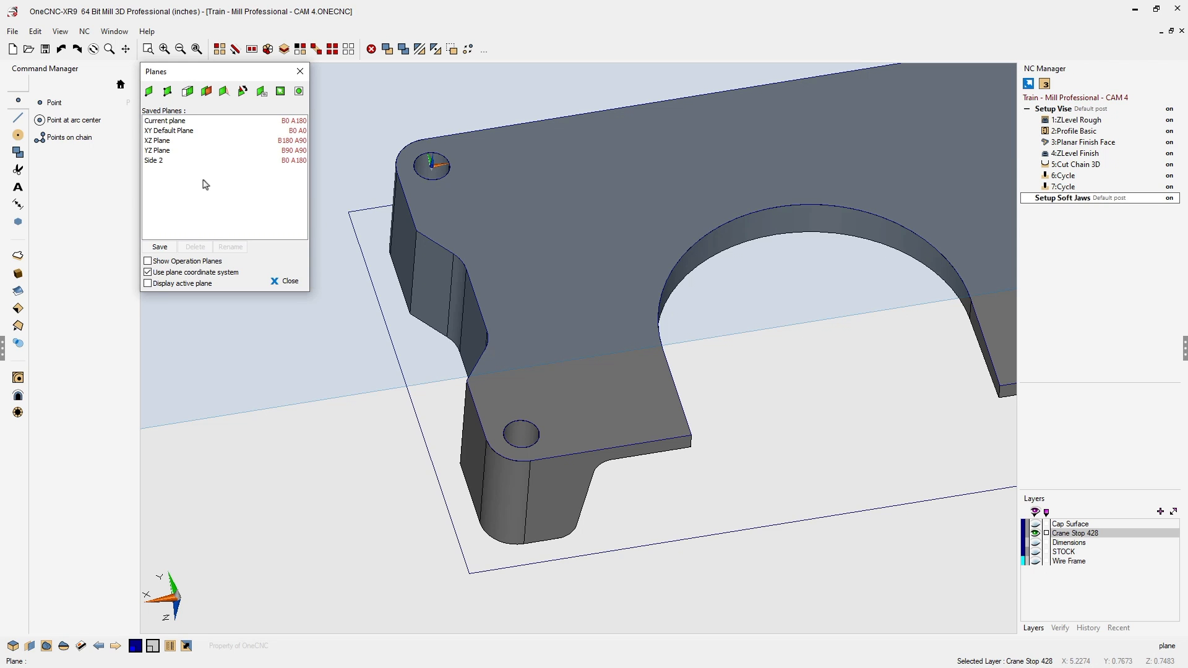
click(159, 161)
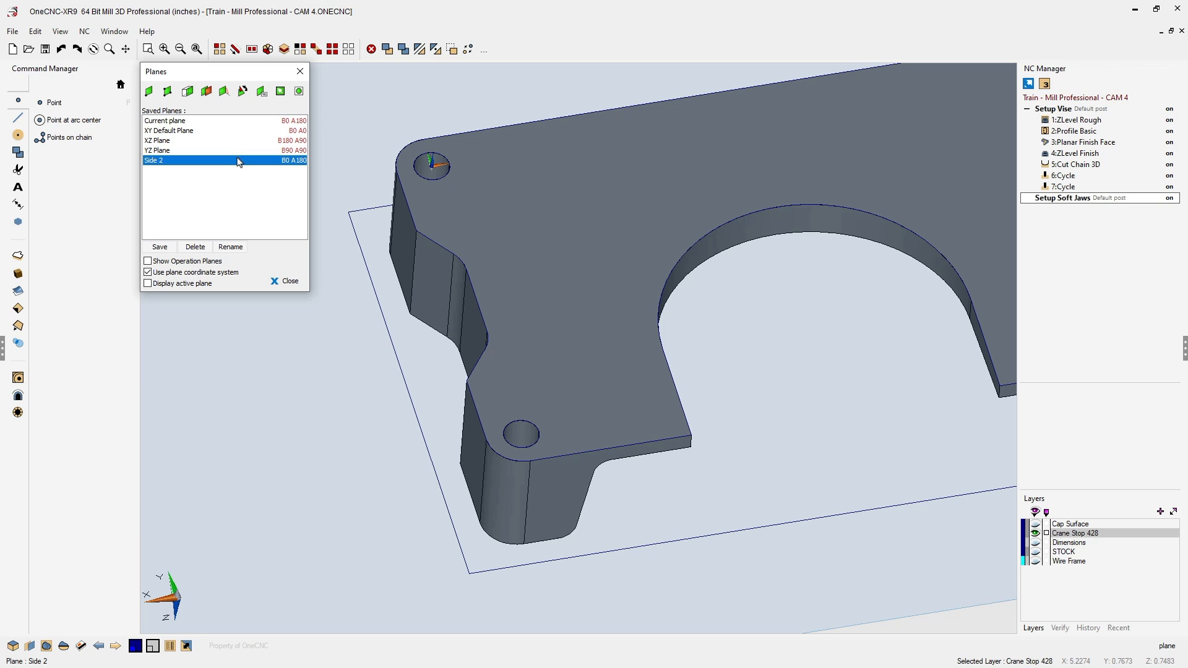
click(300, 73)
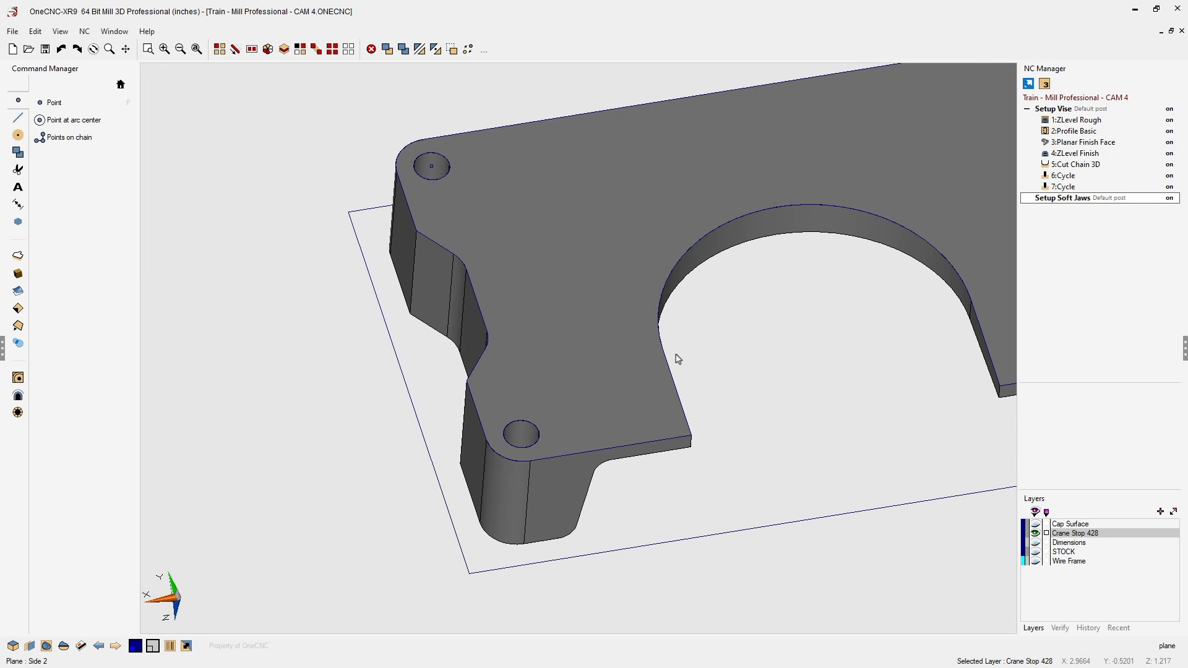
- Set the machining type to 3 Axis Repositioned and save the file
middle_drag(676, 355, 446, 412)
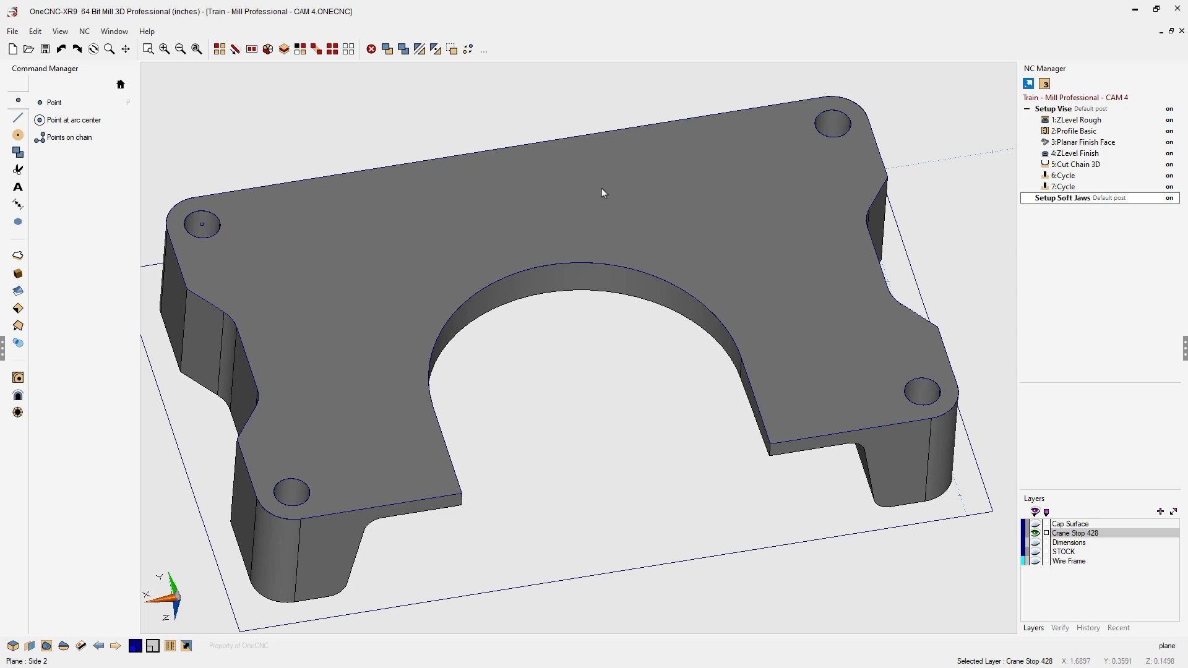
click(1043, 86)
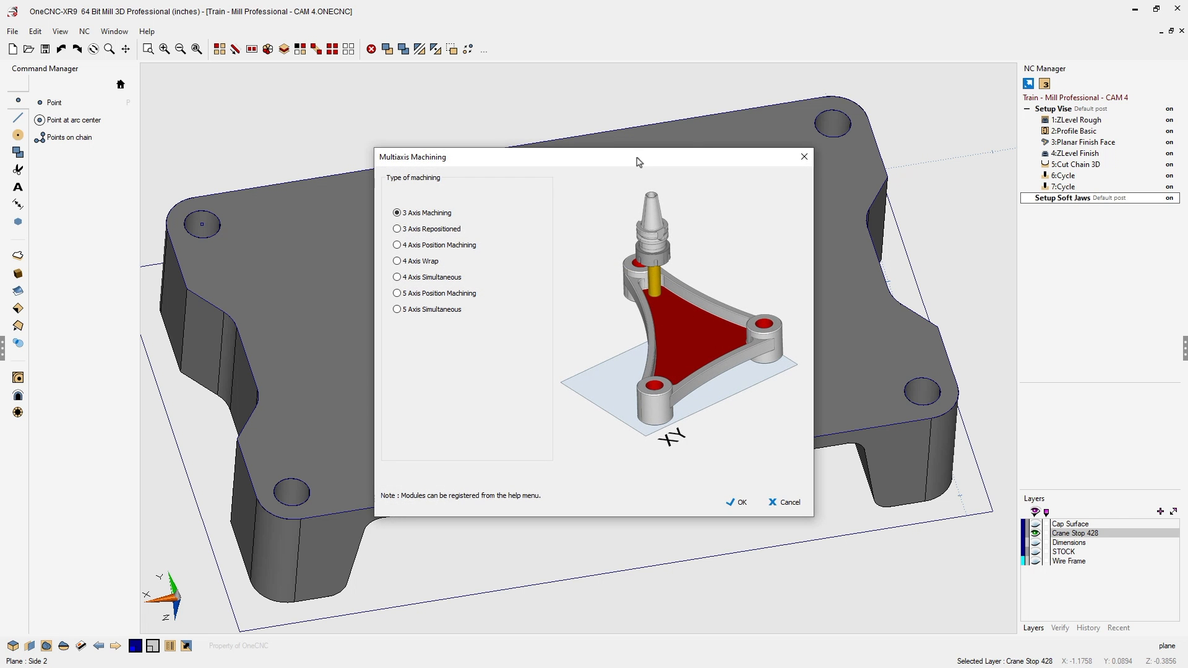
drag(576, 153, 398, 79)
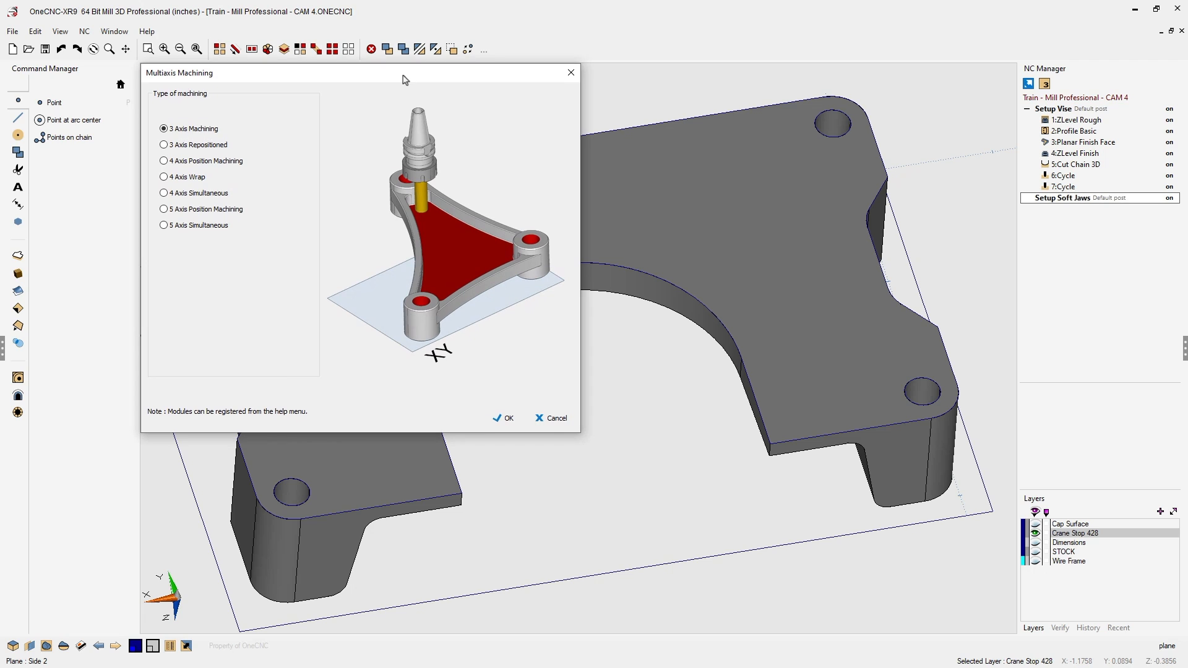
click(164, 144)
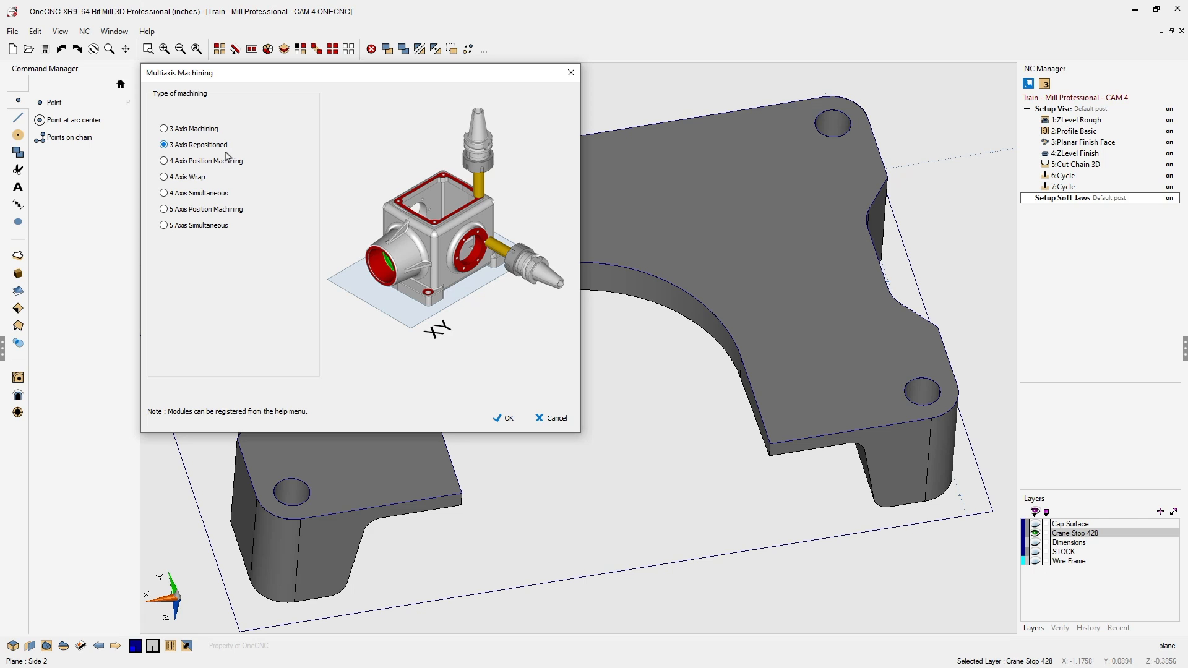
click(506, 419)
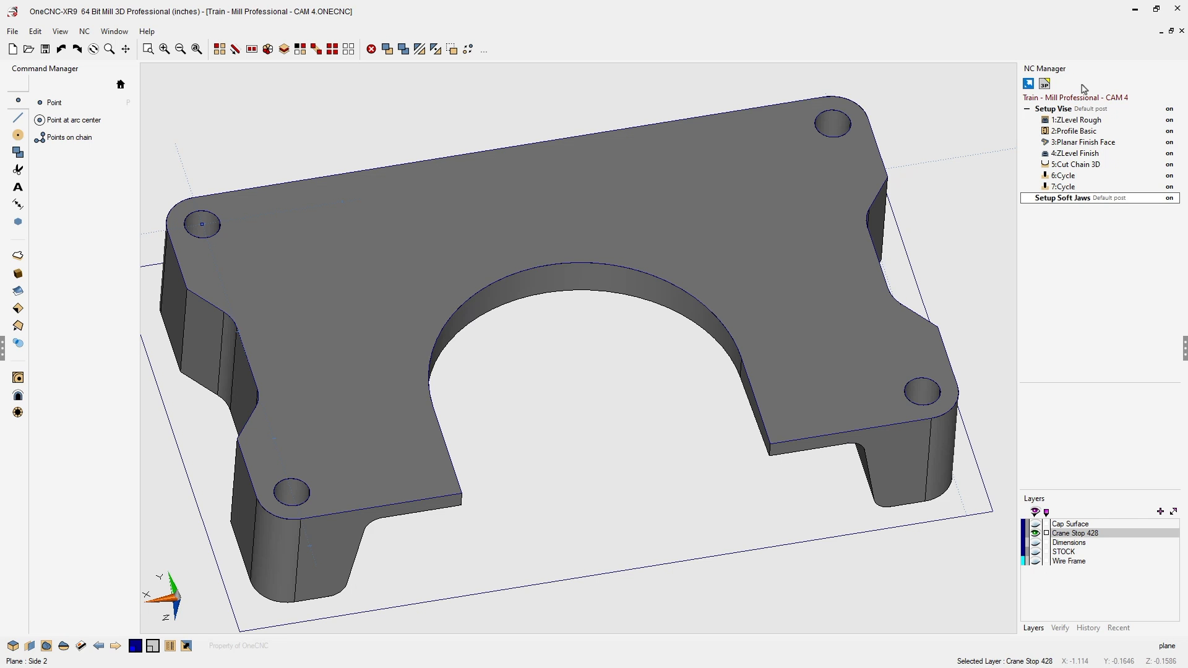
key(ctrl+s)
- Start a Facing operation bounded by the rectangle around the part, keeping the 2 inch insert face mill
click(17, 378)
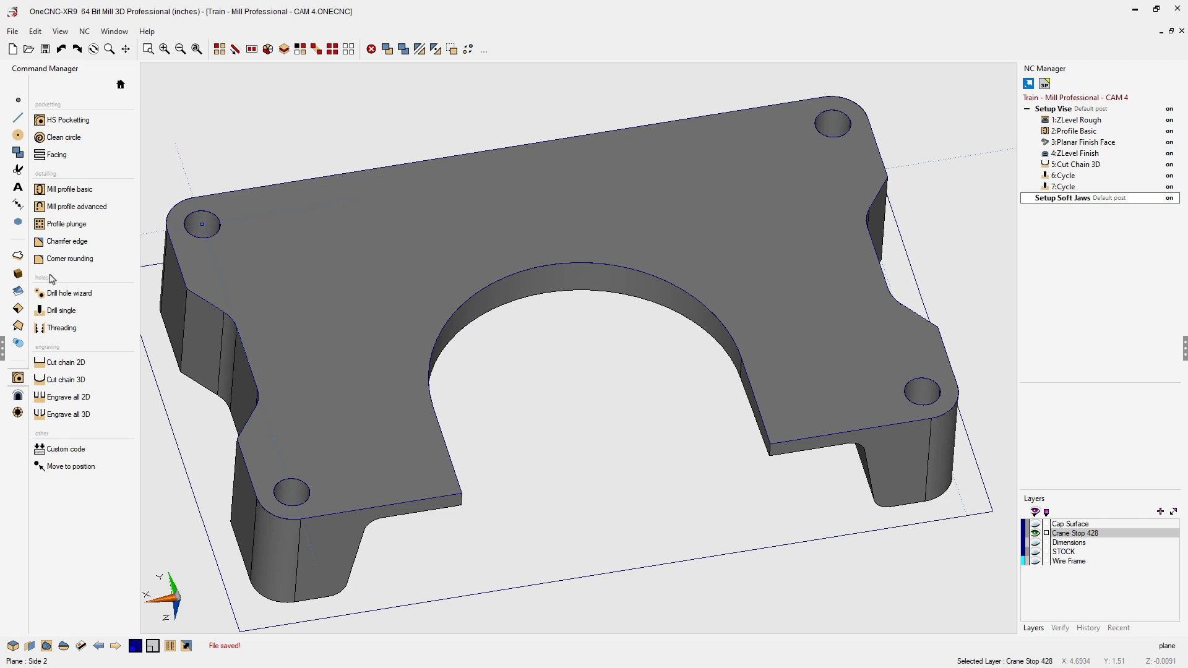
click(61, 159)
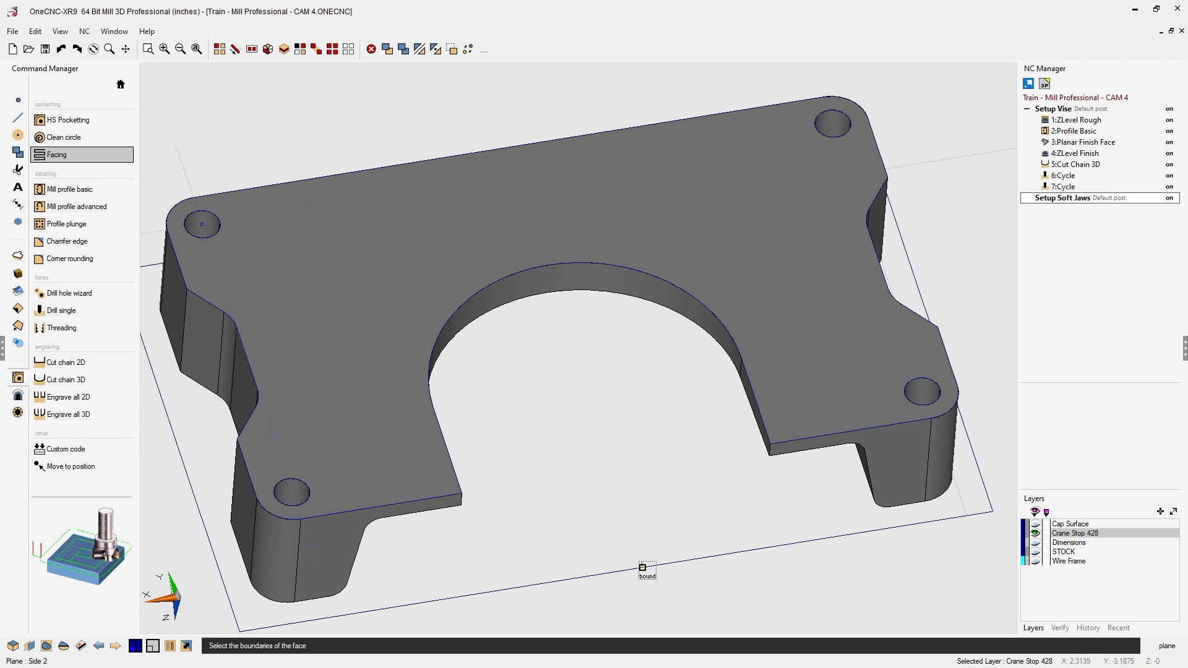
click(642, 567)
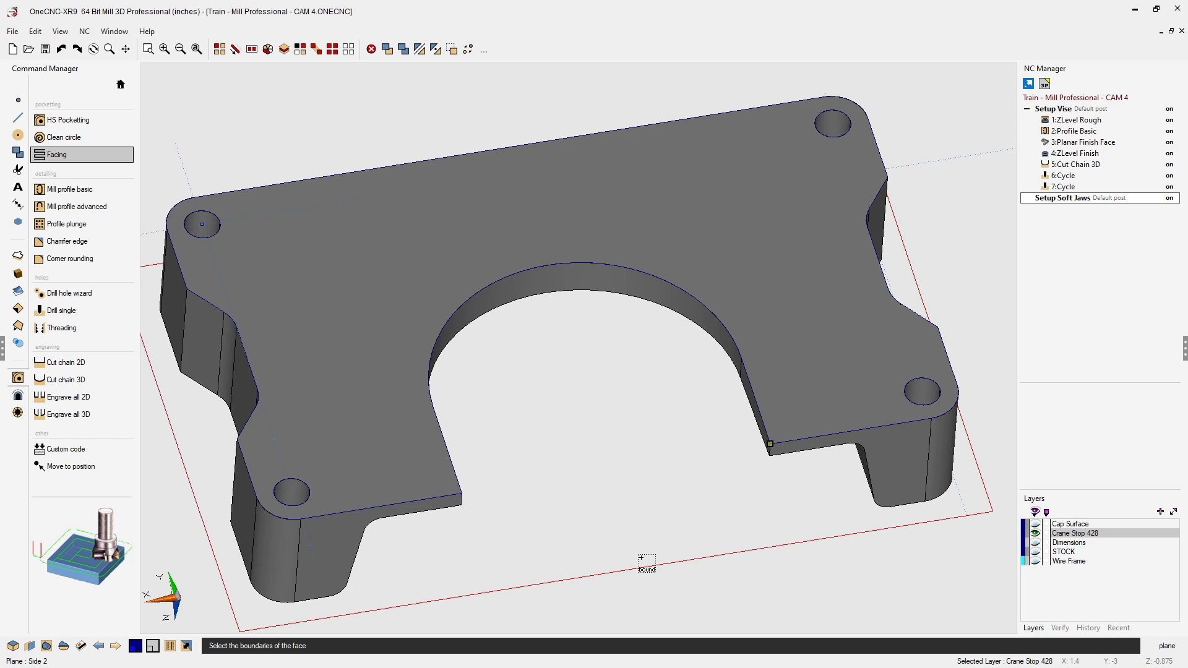
right_click(642, 562)
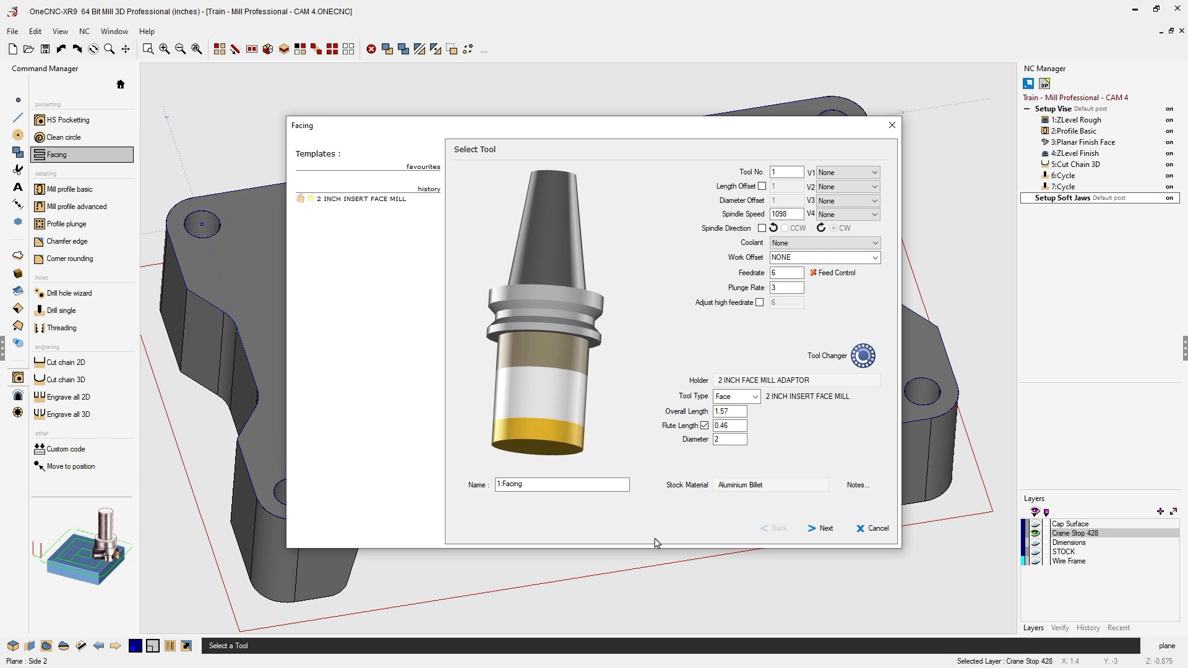
drag(498, 131, 352, 72)
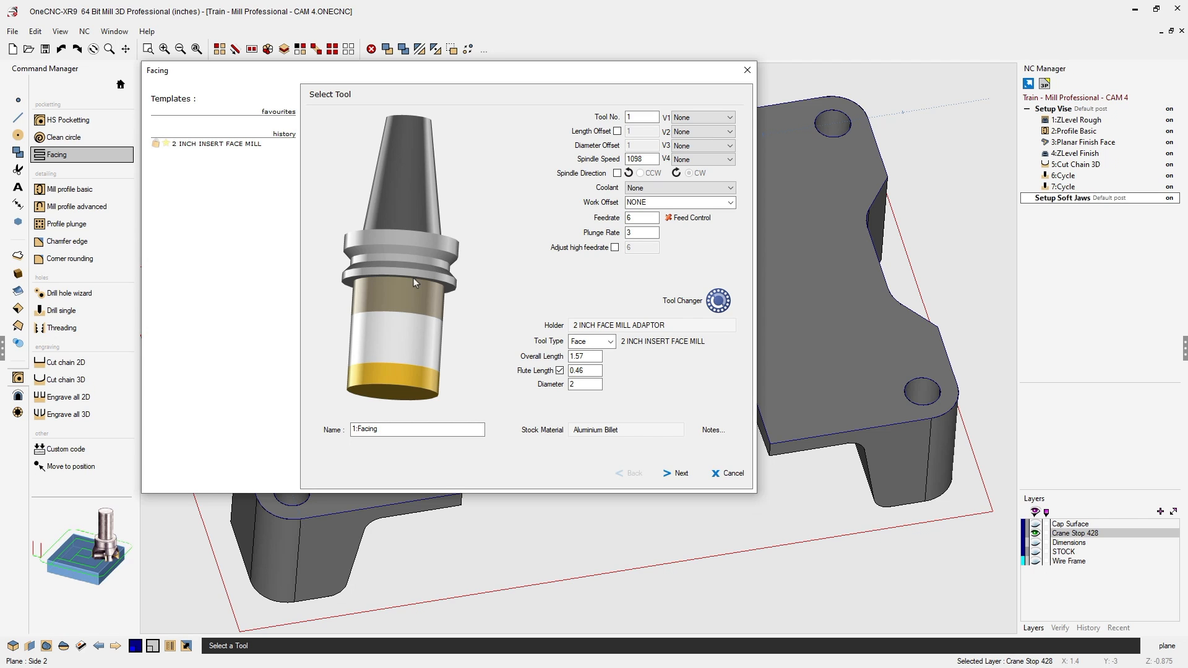
click(718, 303)
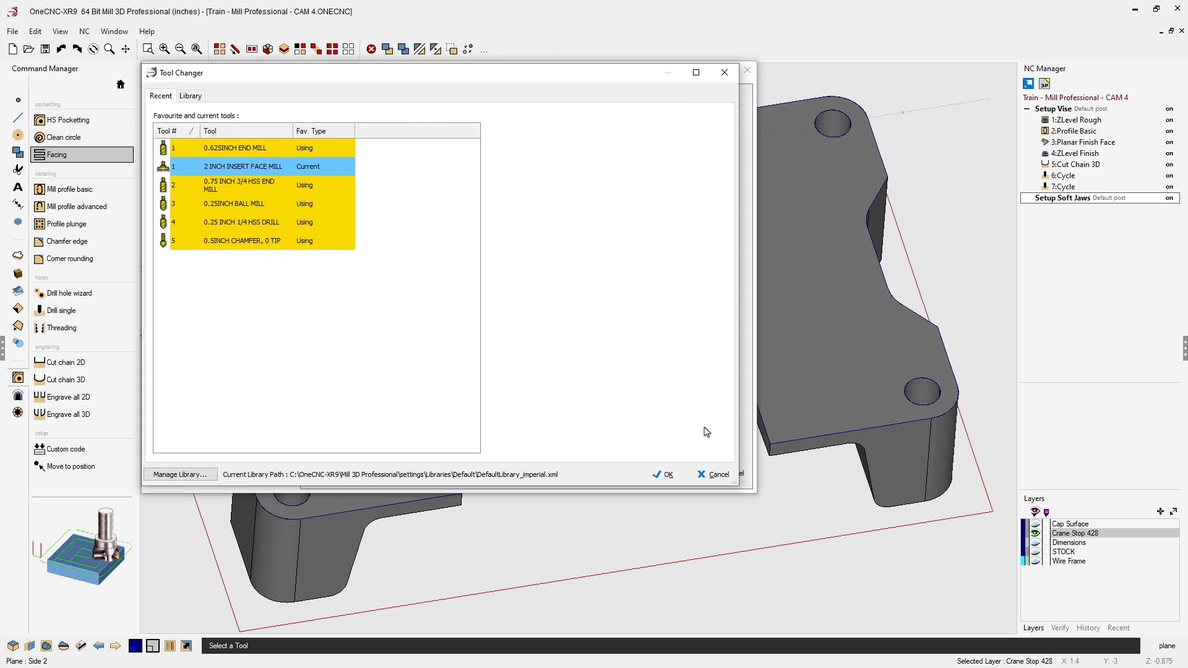
click(715, 474)
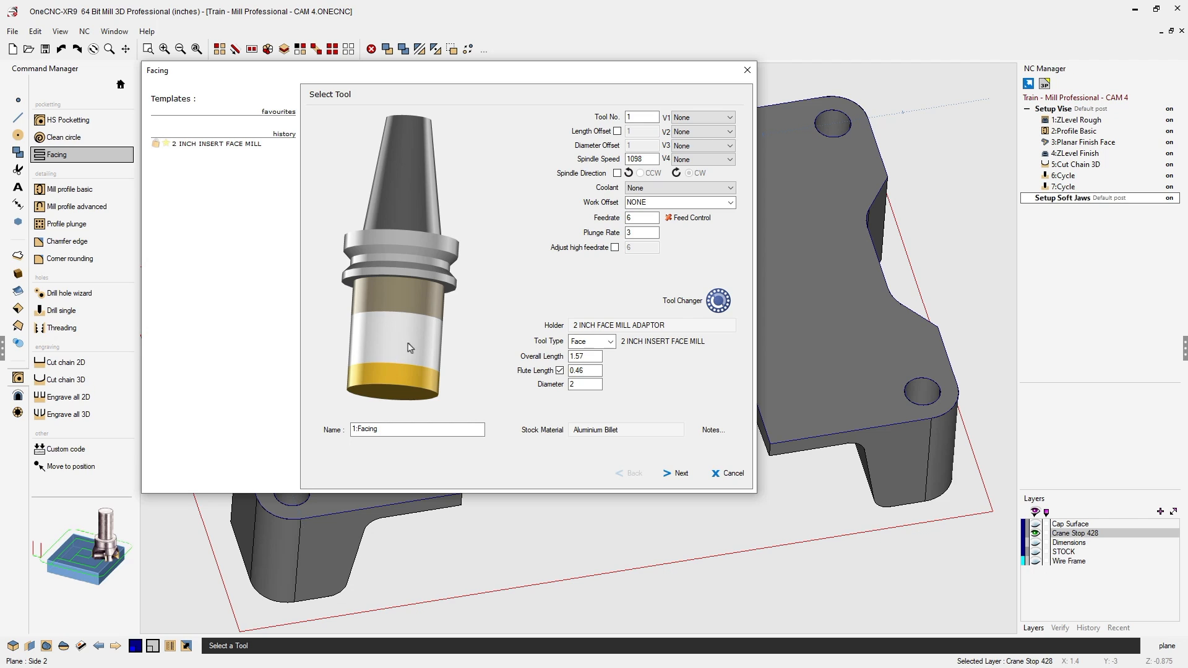
- Give the facing operation tool number 1, spindle speed 1200, feedrate 10 and a rapid Z plane of 0.5
click(627, 115)
text(1)
double_click(636, 159)
text(1200)
double_click(628, 218)
text(10)
click(680, 474)
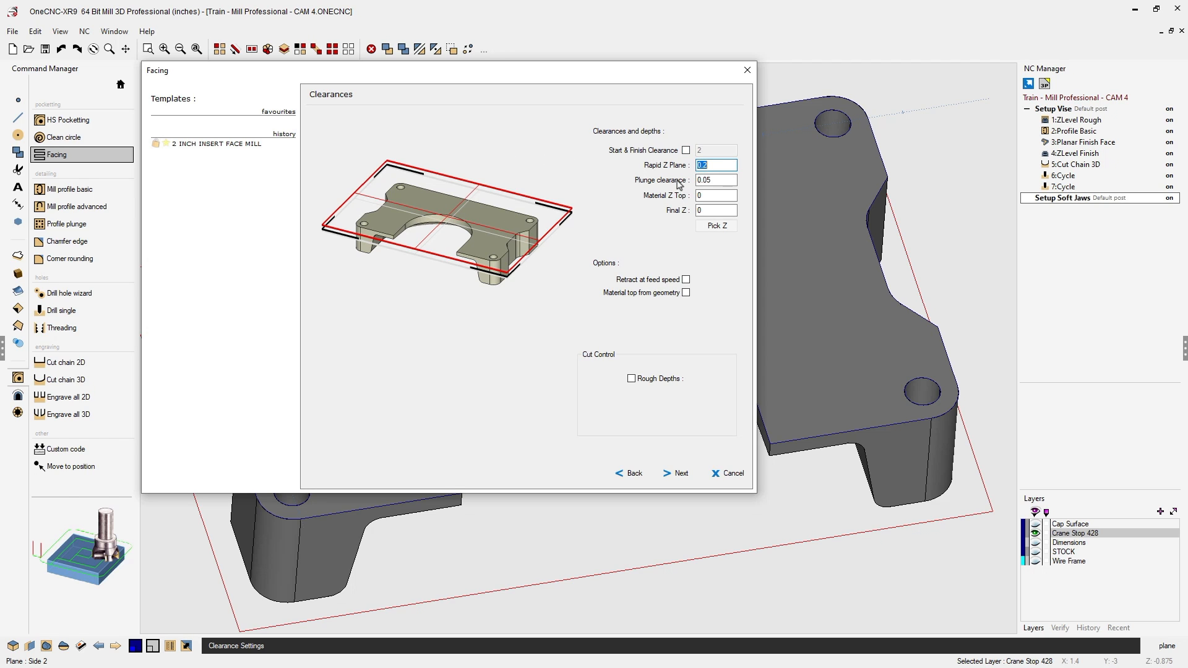
text(.5)
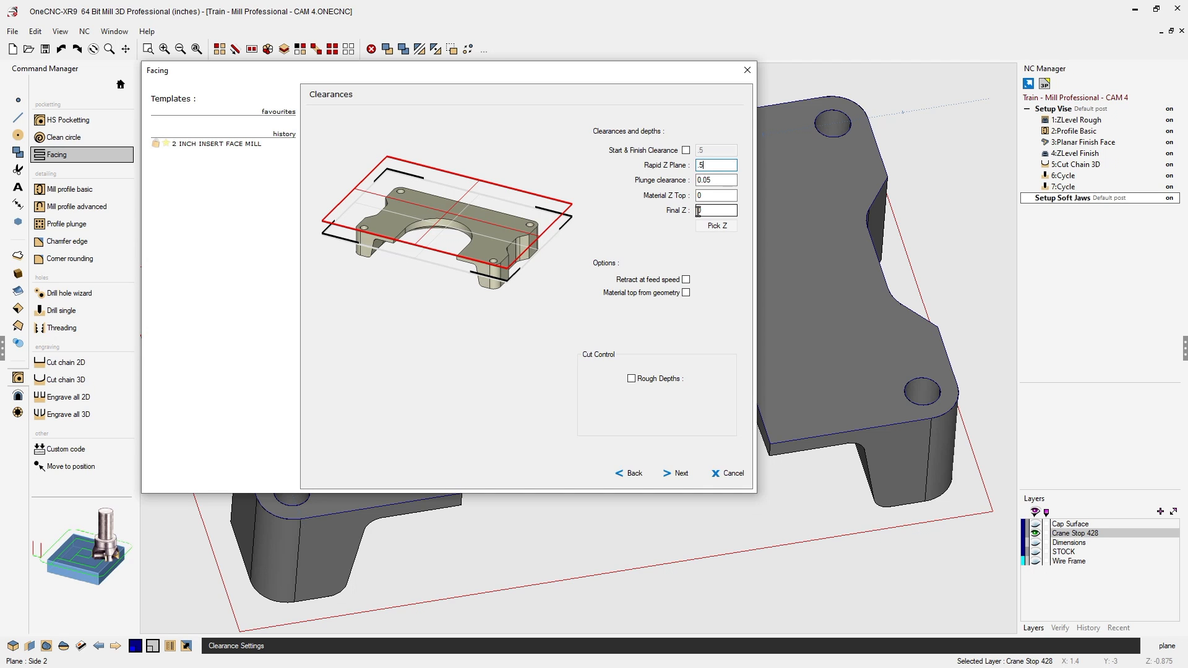
click(681, 474)
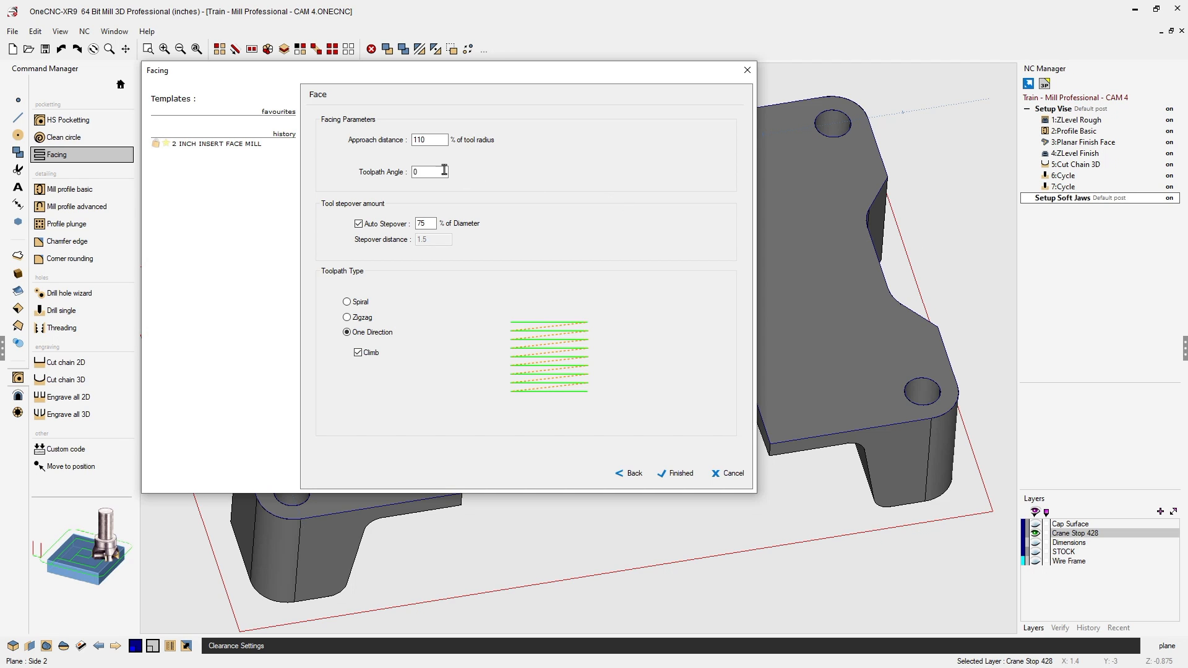
- Turn off auto stepover, set the stepover distance to 1.25, keep One Direction climb cutting at angle 0, and finish the facing operation
double_click(414, 173)
click(360, 225)
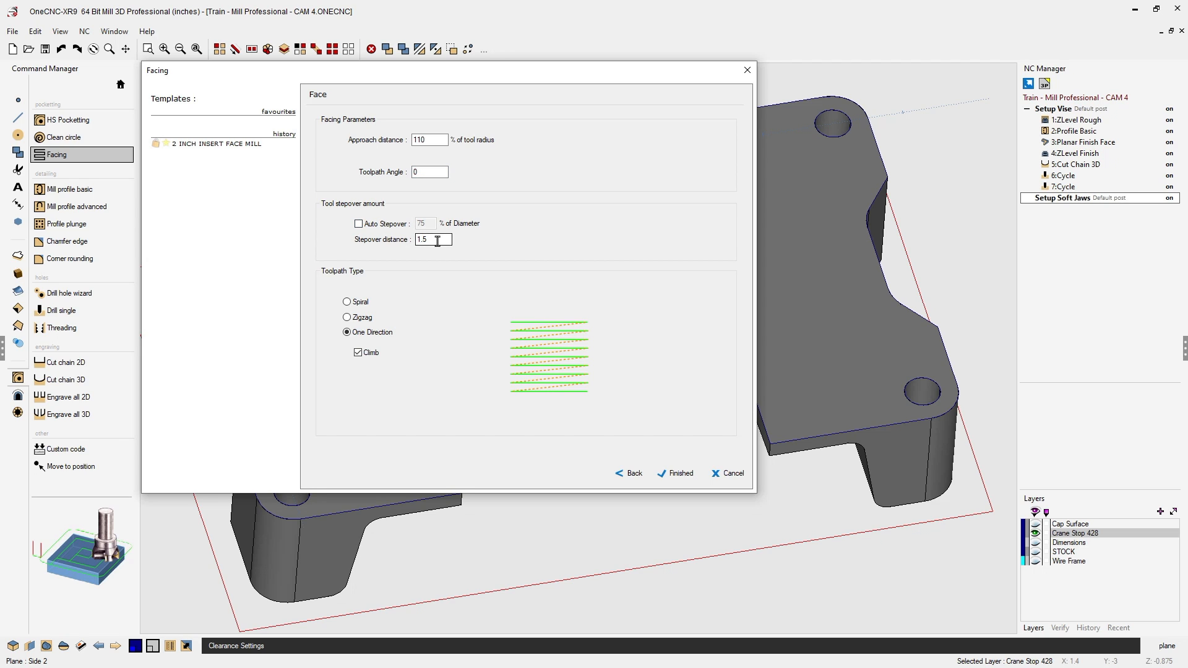
drag(436, 240, 417, 240)
click(347, 303)
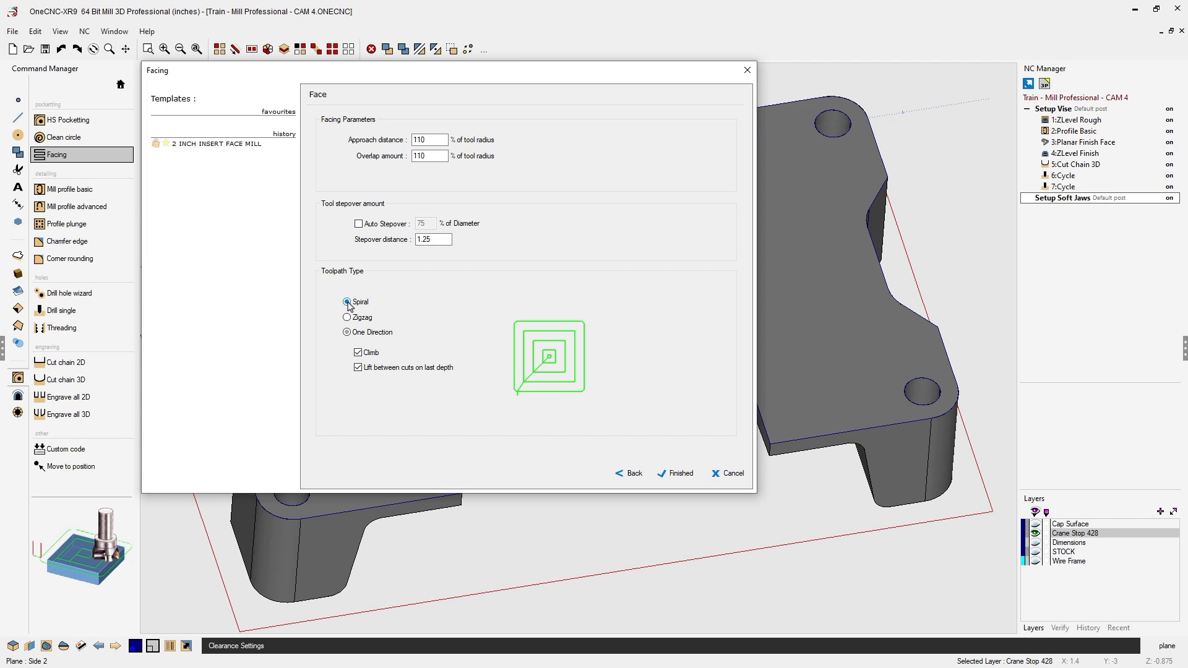
click(347, 318)
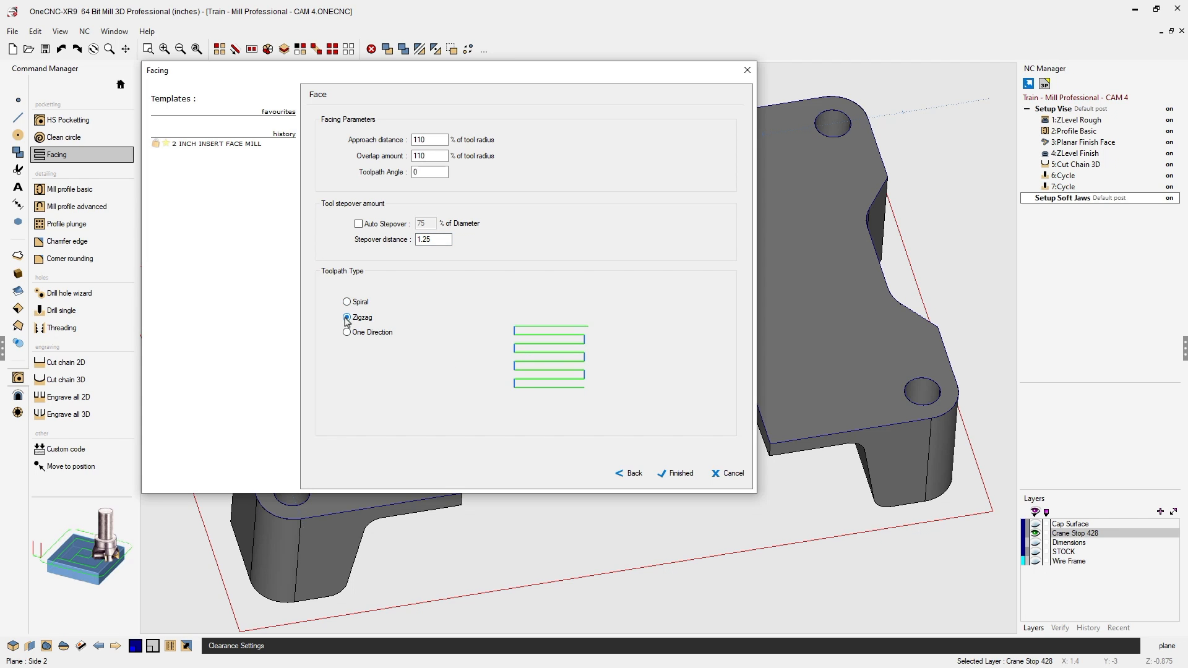
click(347, 333)
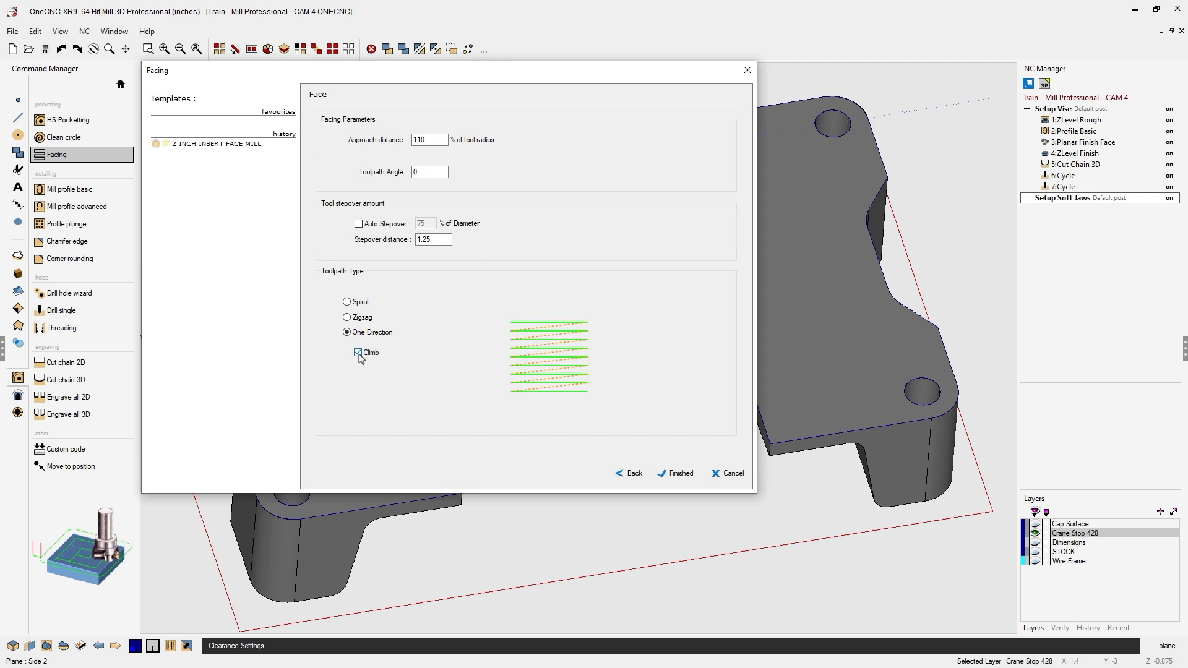
click(680, 474)
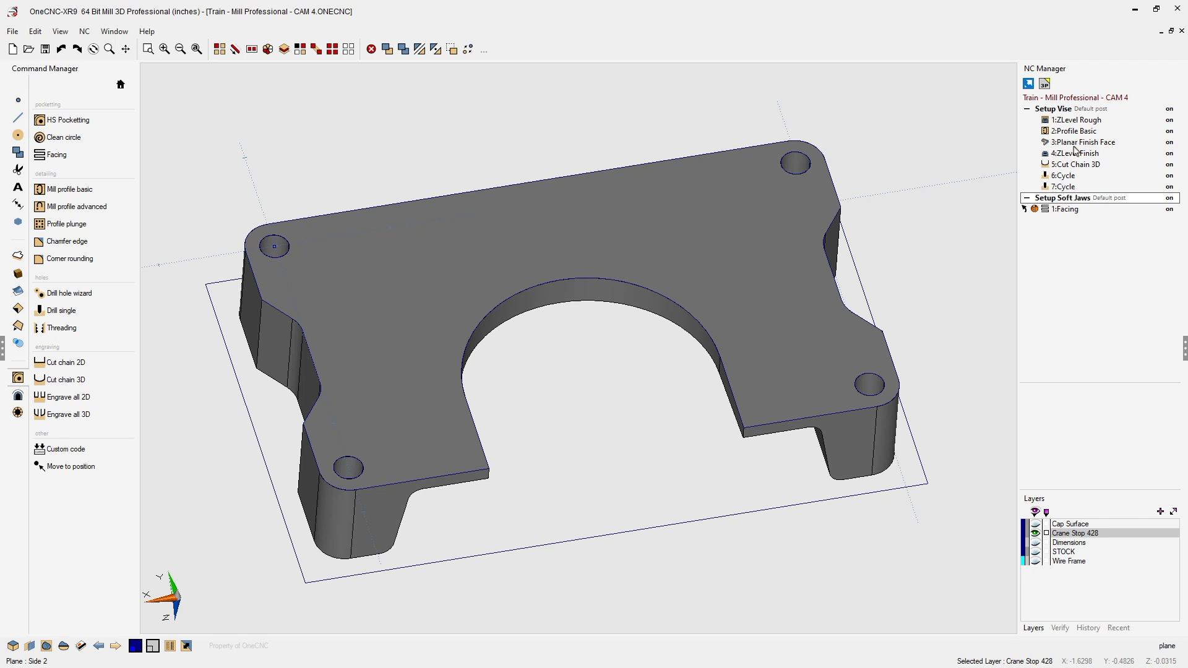
- Simulate all toolpath groups from the stock model, slowing playback to x2 for the final cuts, and close the simulation
right_click(1073, 202)
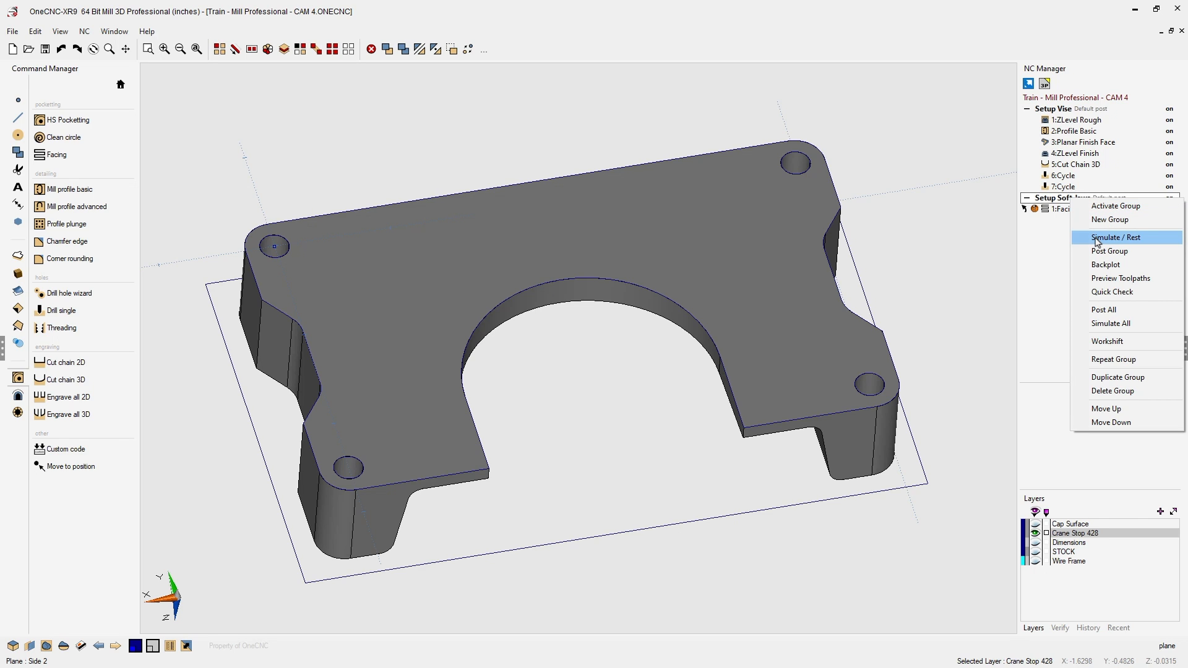
click(1106, 323)
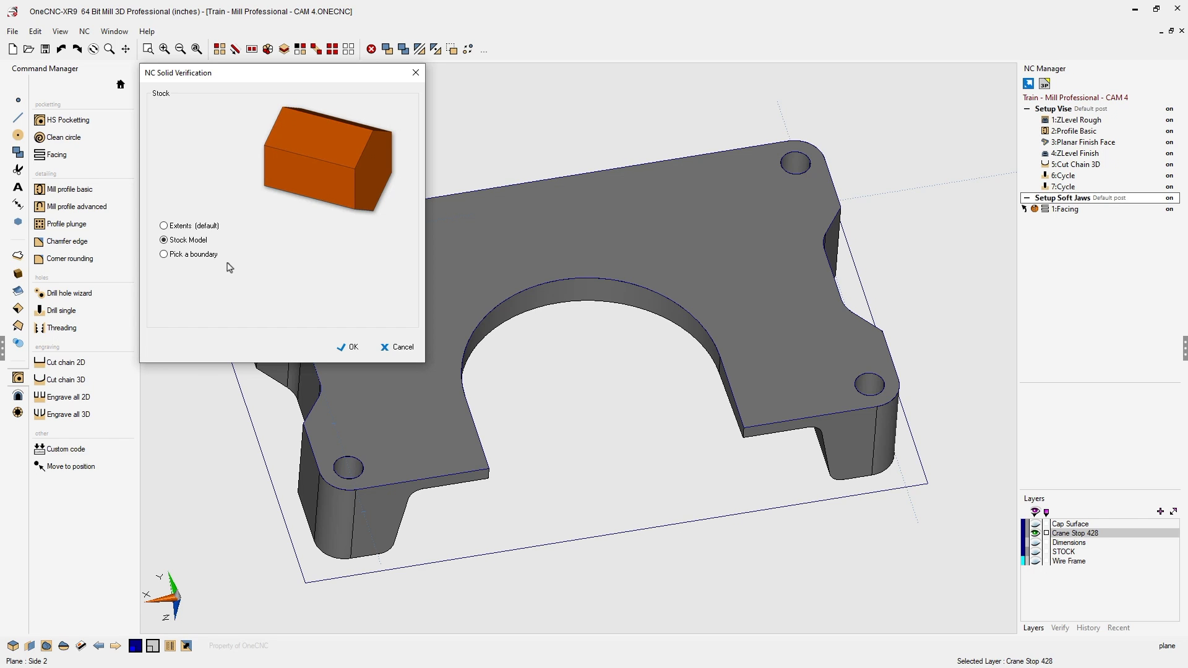
click(352, 348)
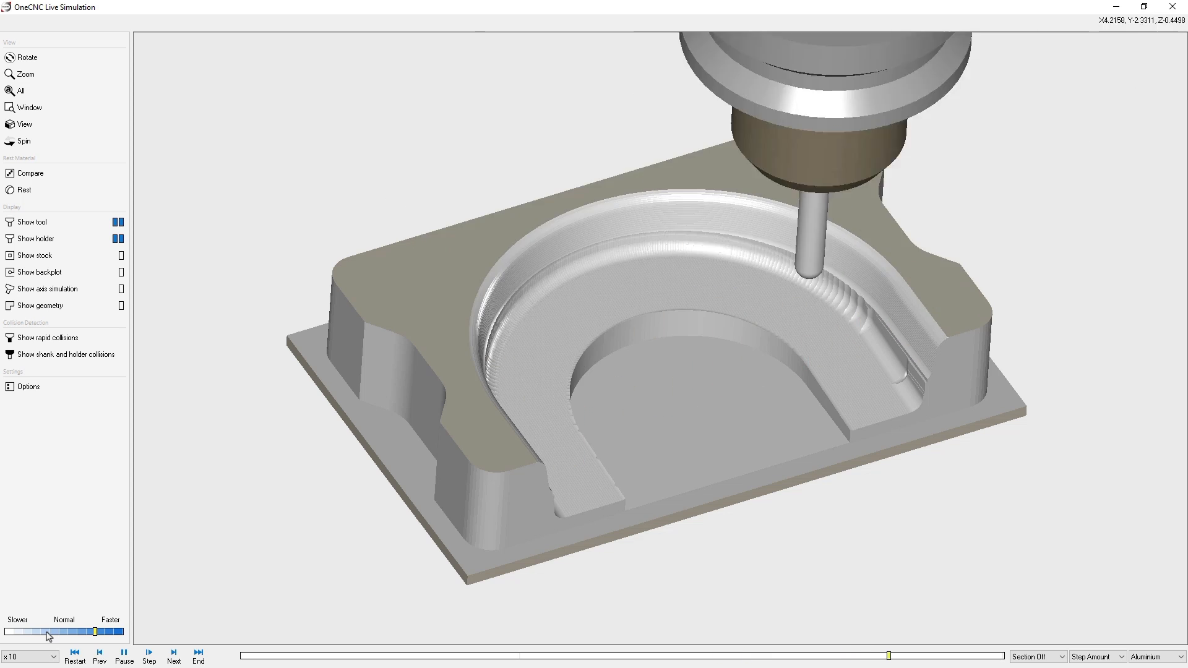
click(48, 632)
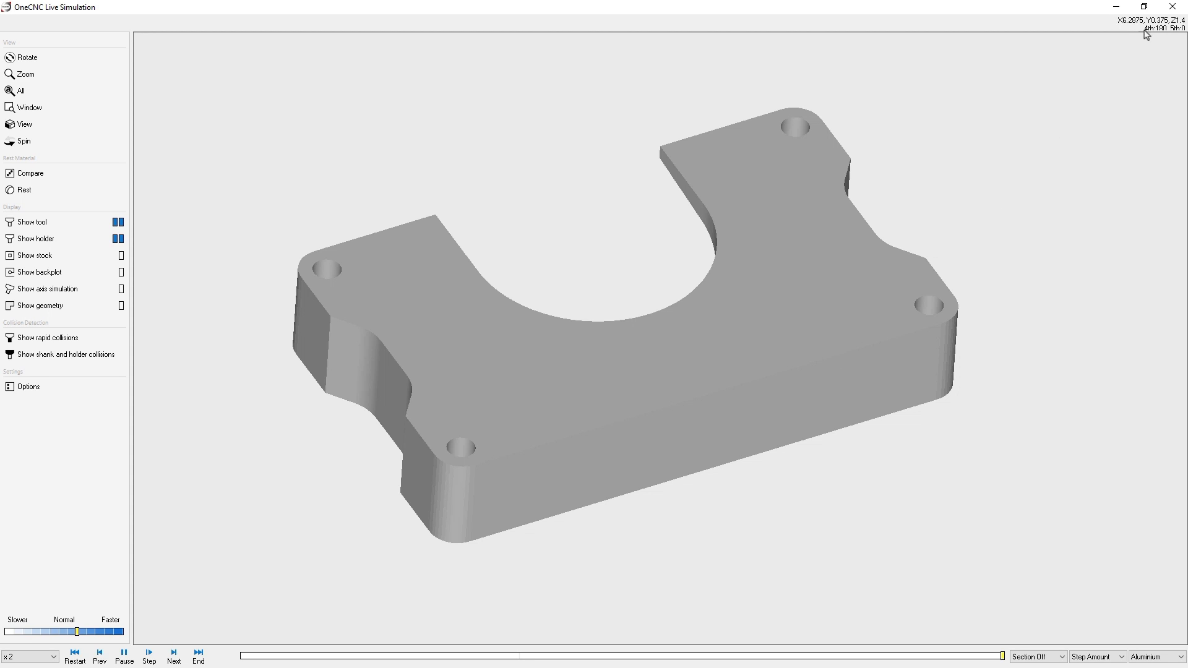
click(1173, 7)
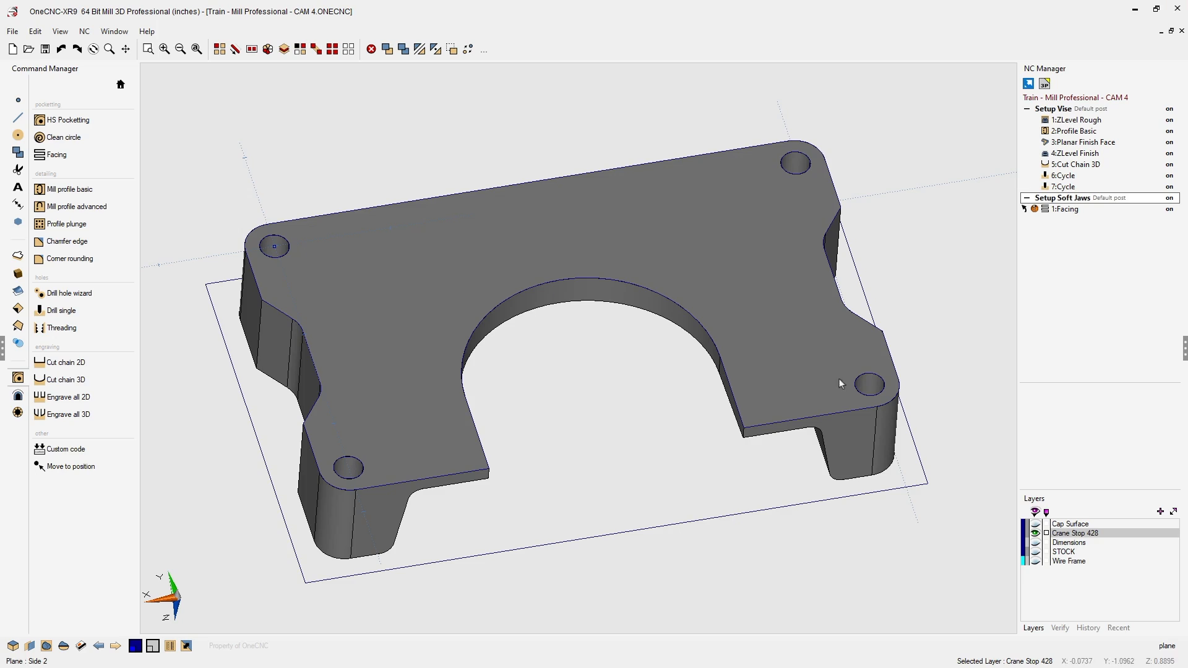
- Repick the Profile Basic path in Setup Vise along the part's full lower outline, including the U-shaped cutout
middle_drag(841, 379, 679, 396)
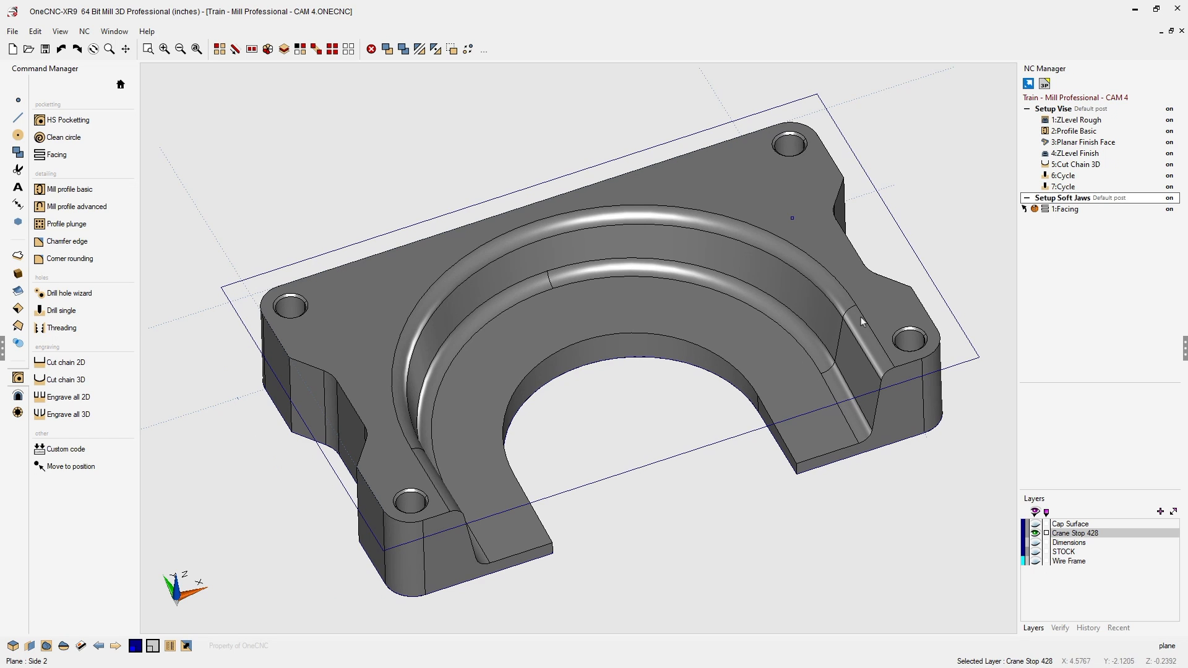
click(1074, 133)
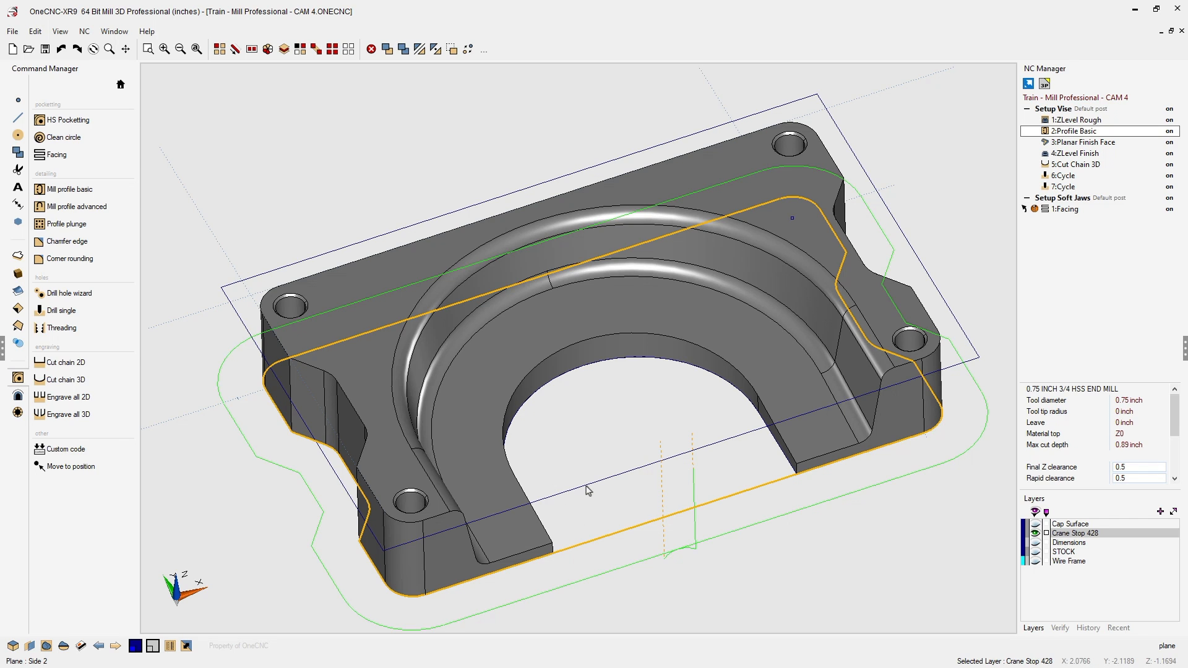
right_click(1079, 135)
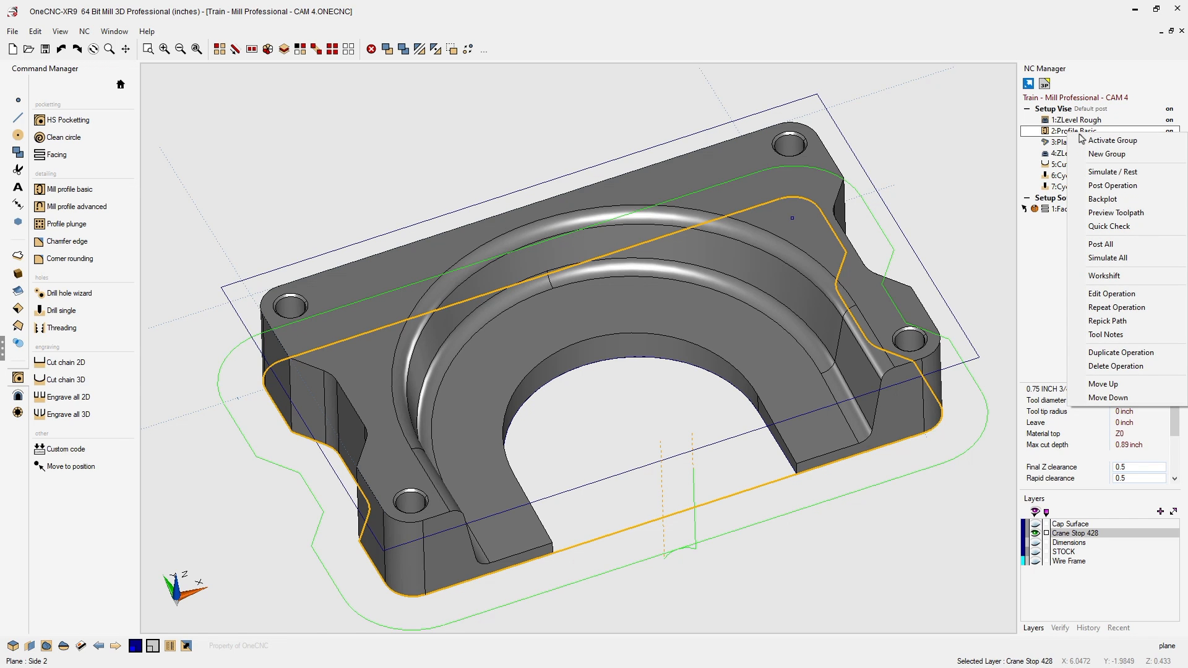
click(1107, 321)
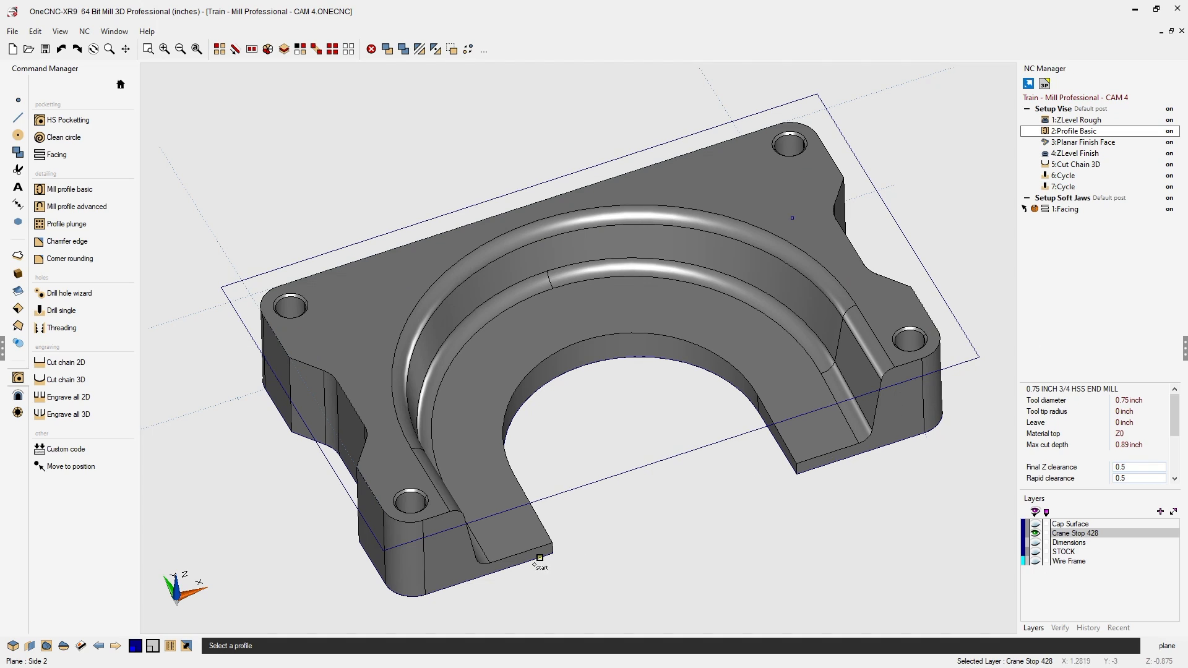
click(500, 570)
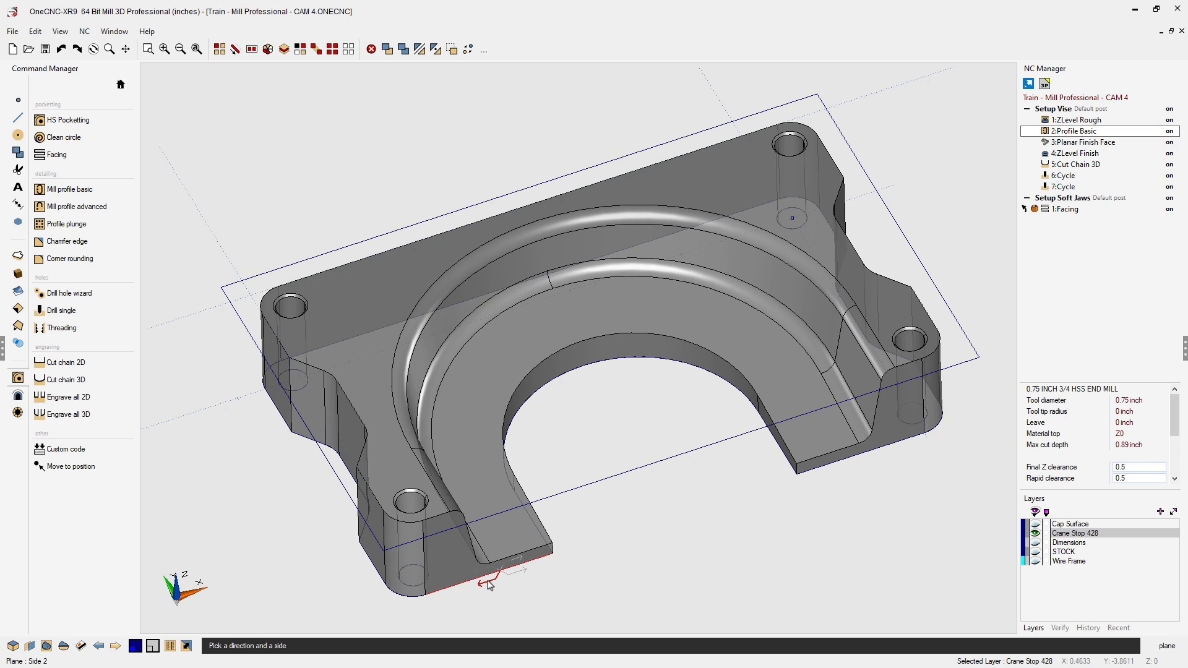
click(489, 585)
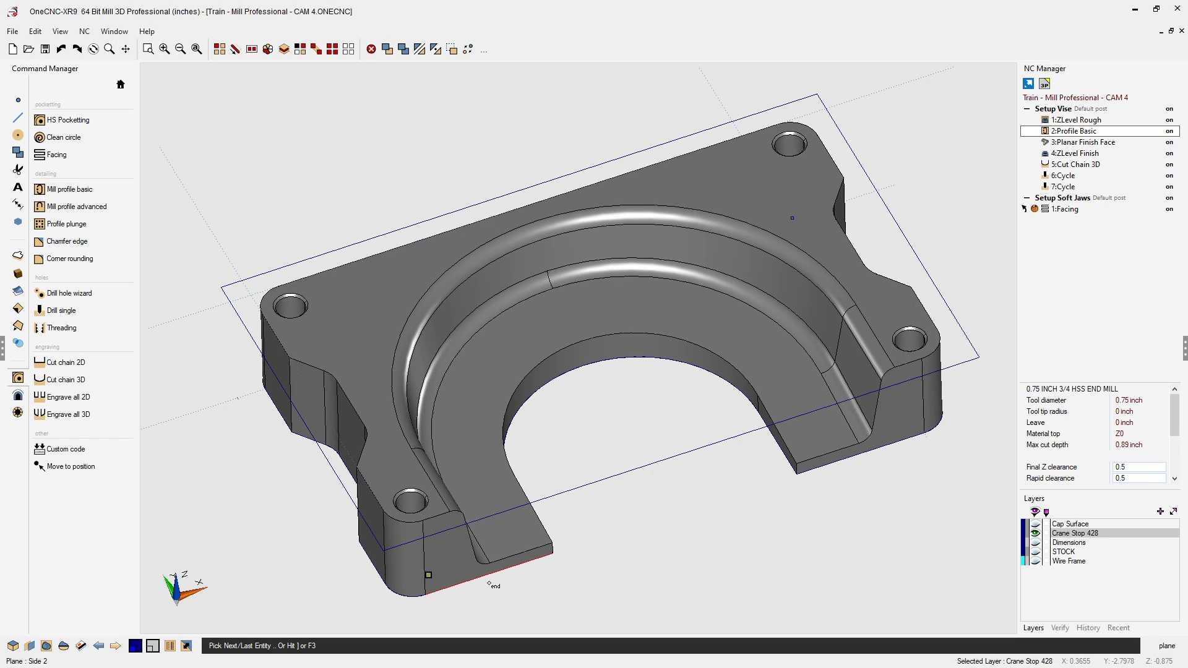
key(F3)
click(472, 580)
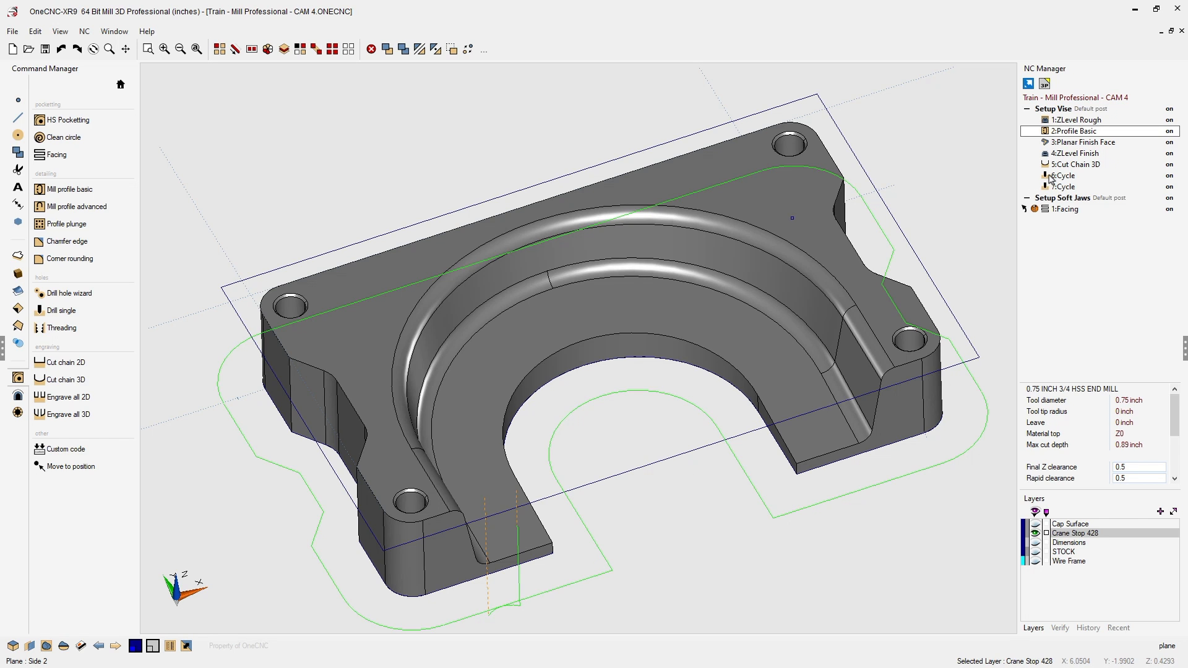
- Move Profile Basic below Cut Chain 3D in Setup Vise and renumber the group's operations
click(1072, 132)
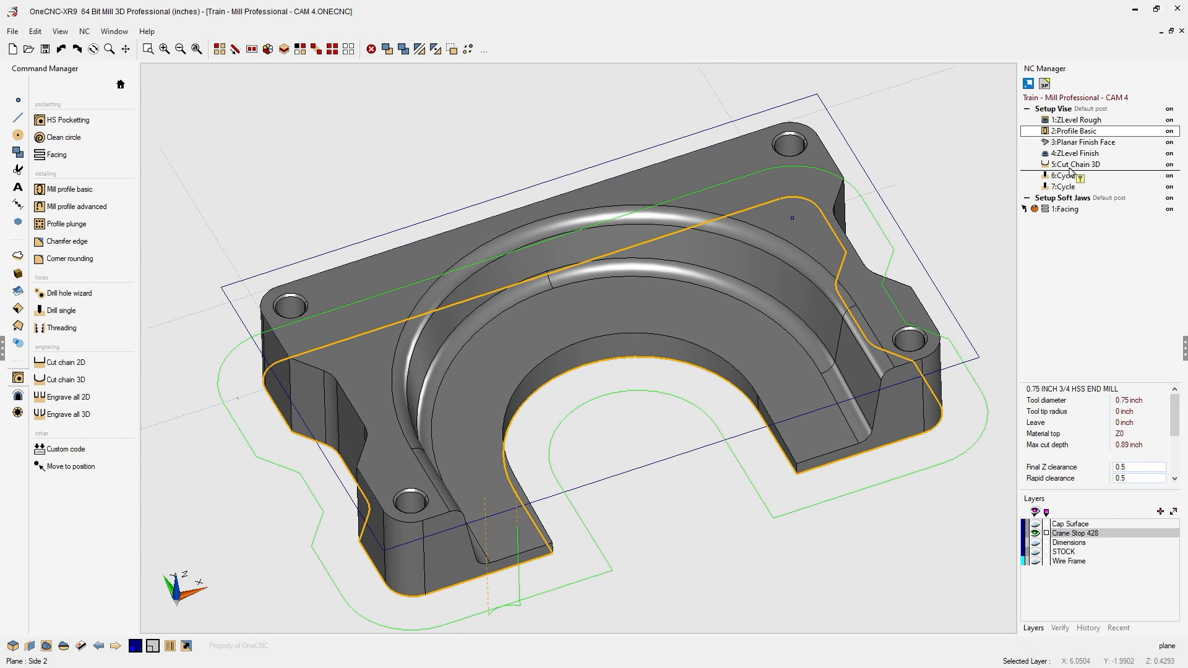
drag(1069, 171, 1070, 171)
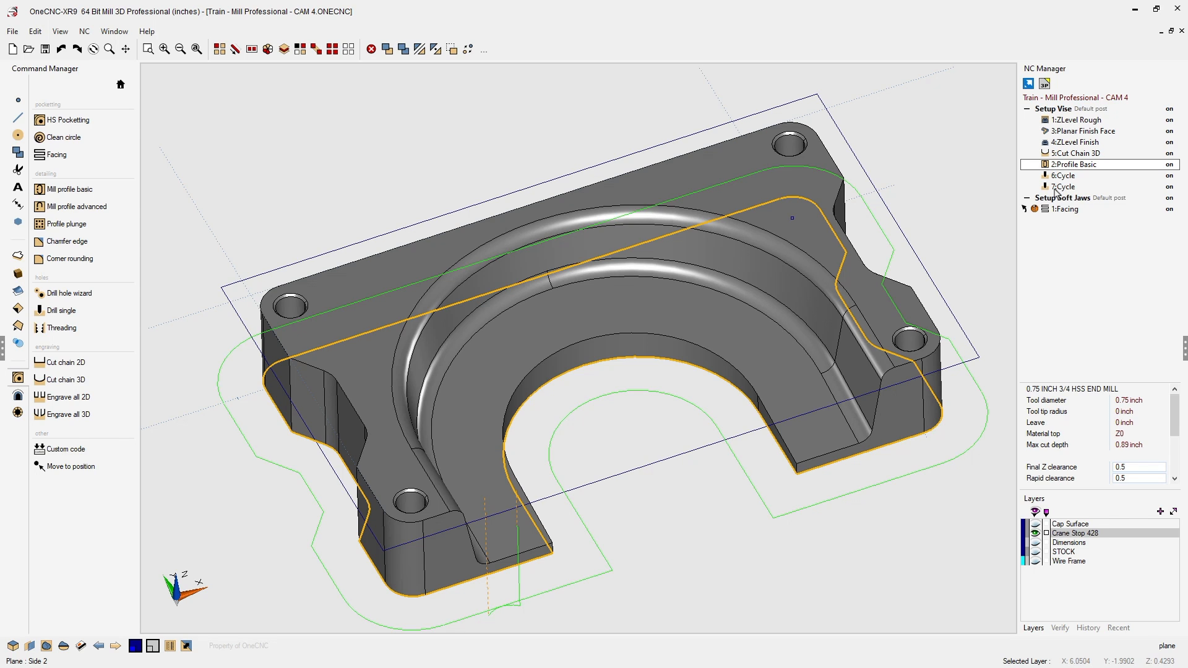
double_click(1059, 110)
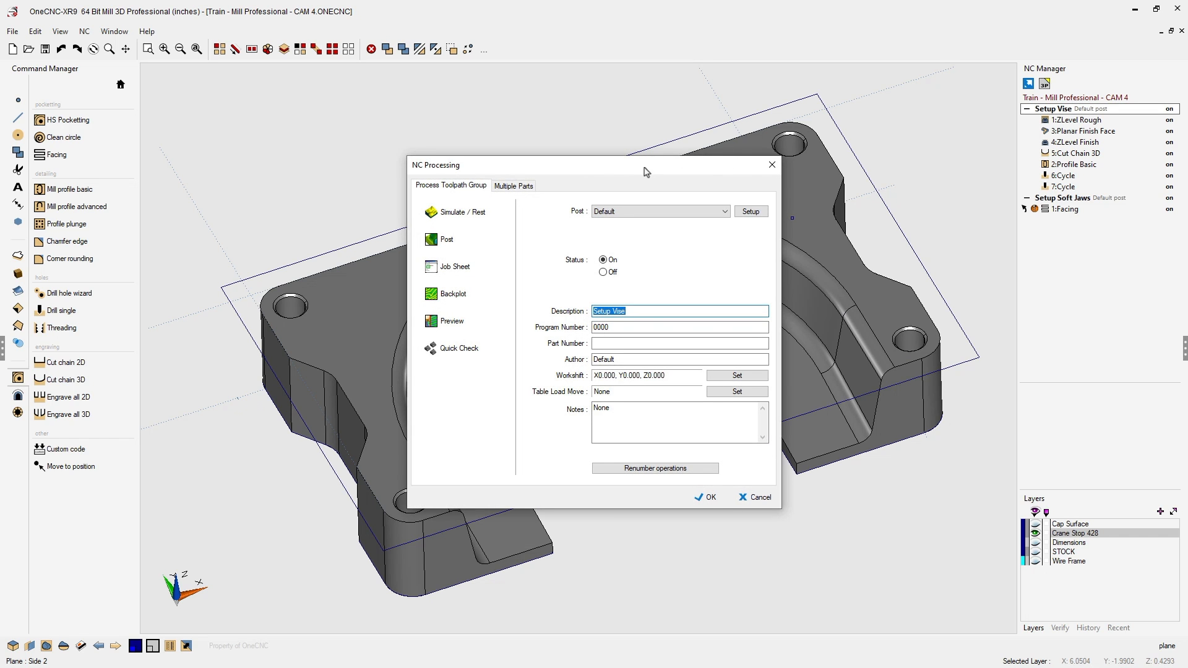
drag(646, 172, 380, 78)
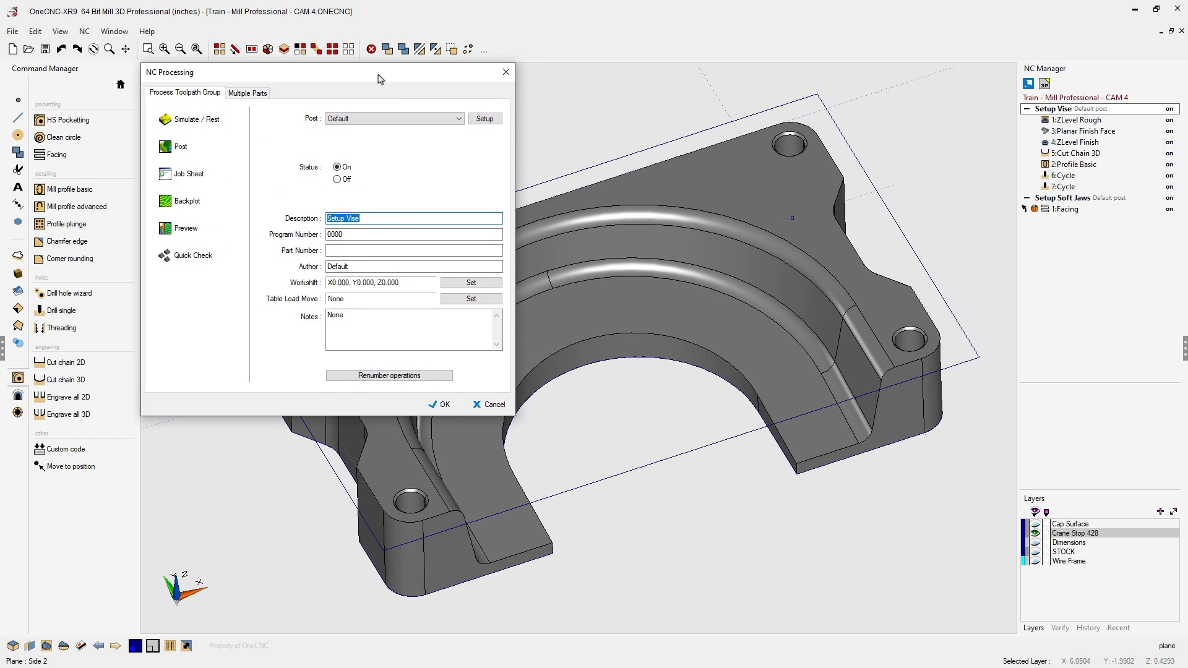
click(392, 376)
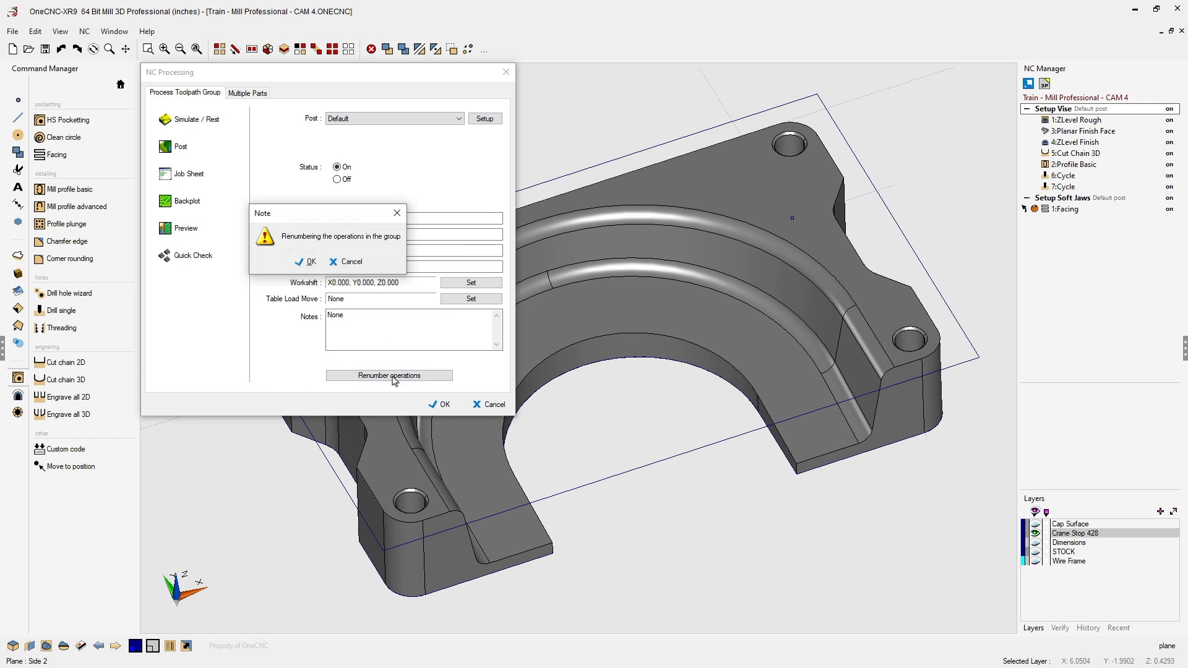
click(313, 263)
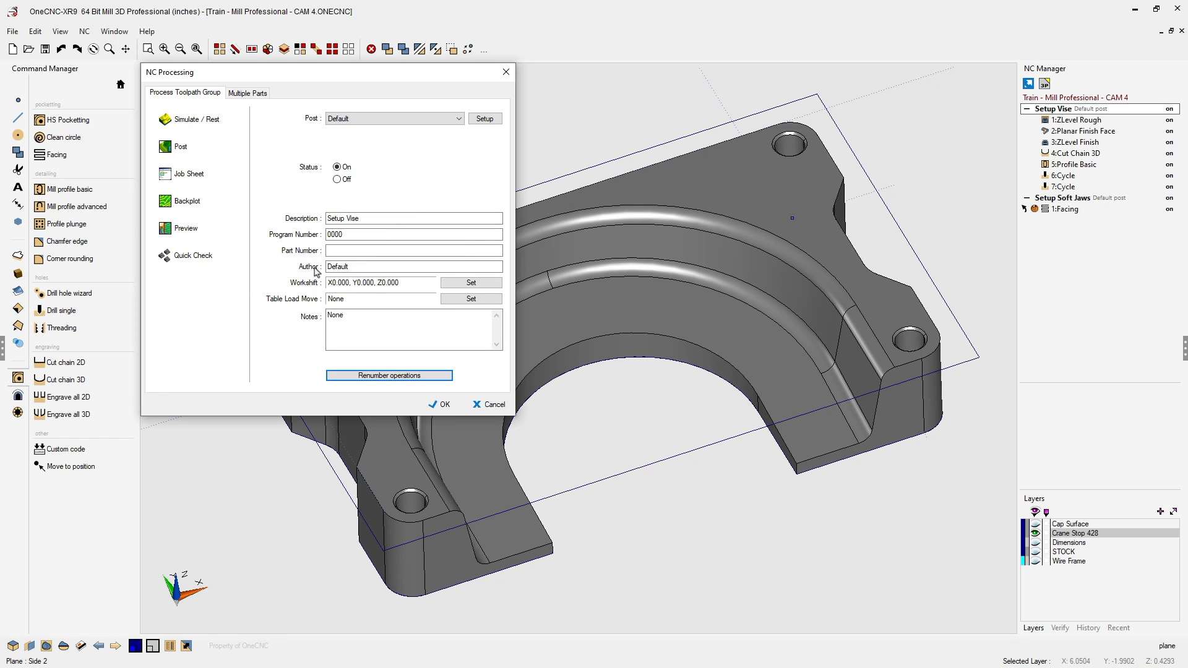
click(443, 403)
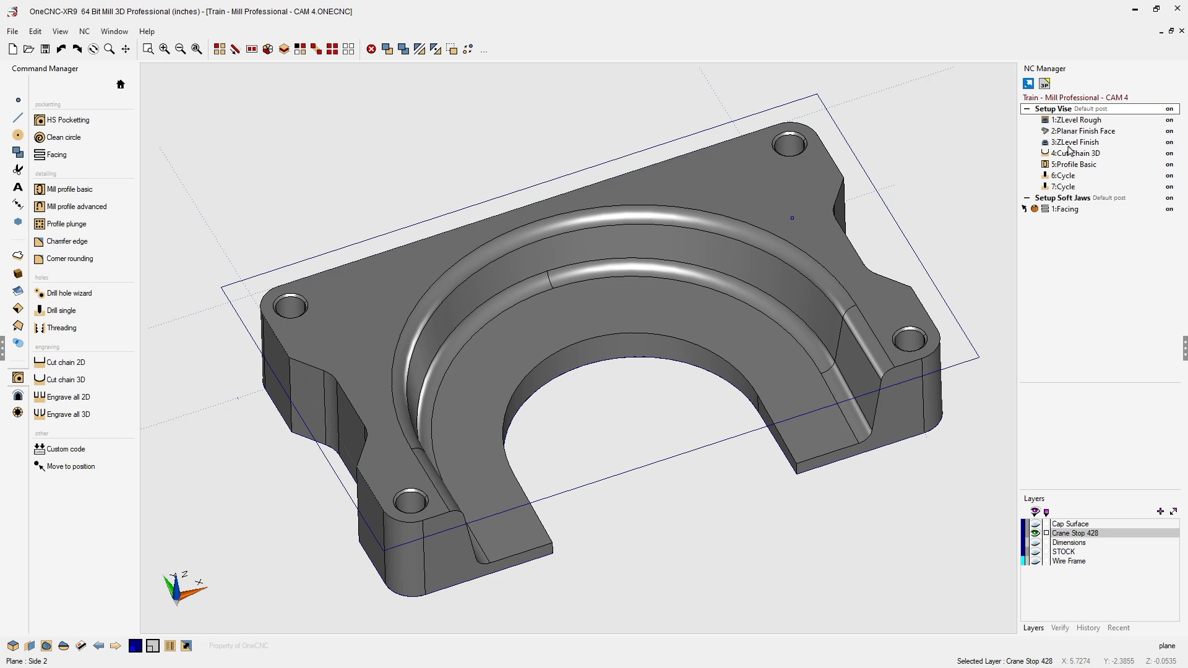
- Edit the ZLevel Rough operation in Setup Vise and set its spindle speed to 4300
click(1075, 120)
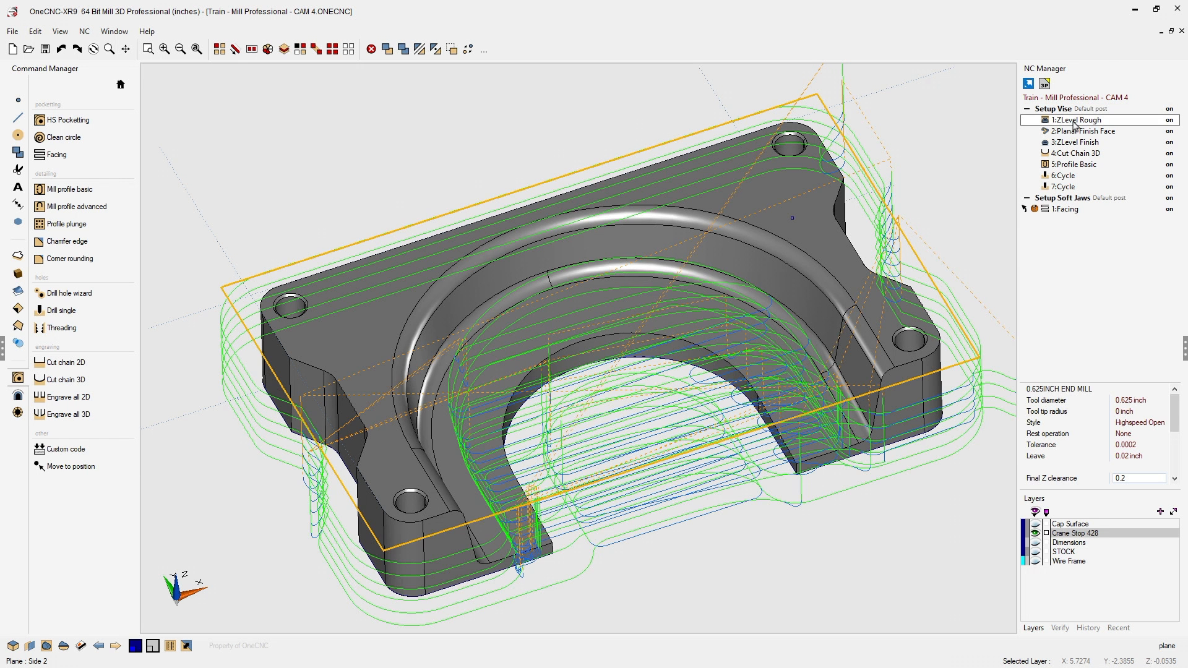
double_click(1075, 123)
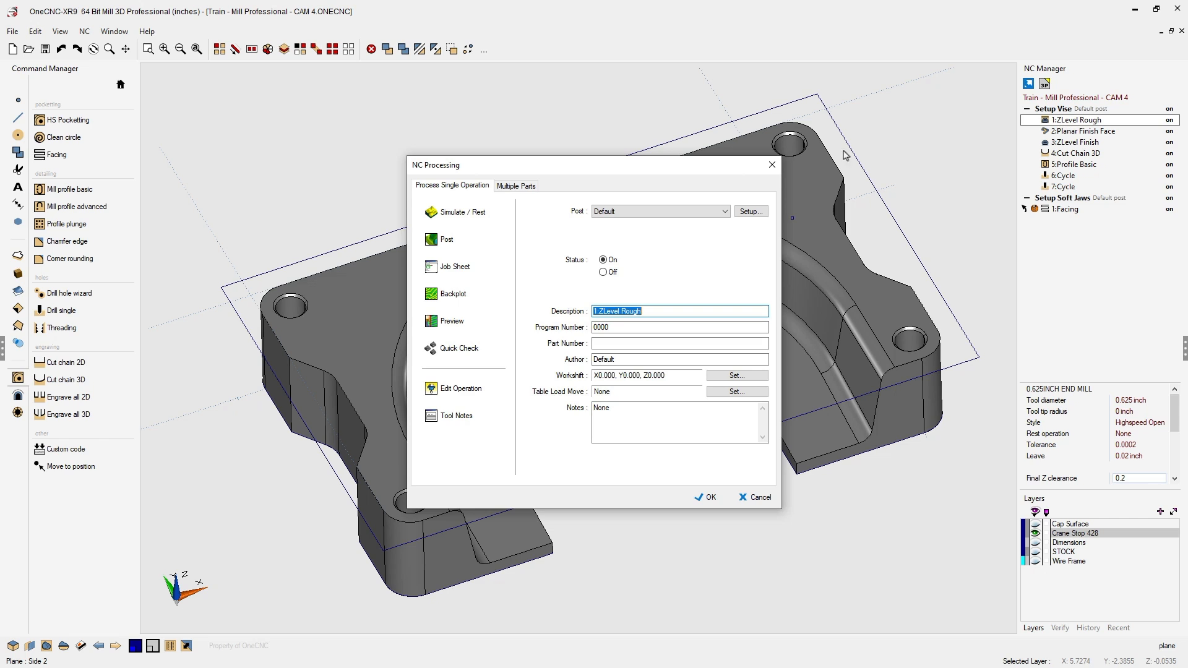
drag(709, 168, 445, 78)
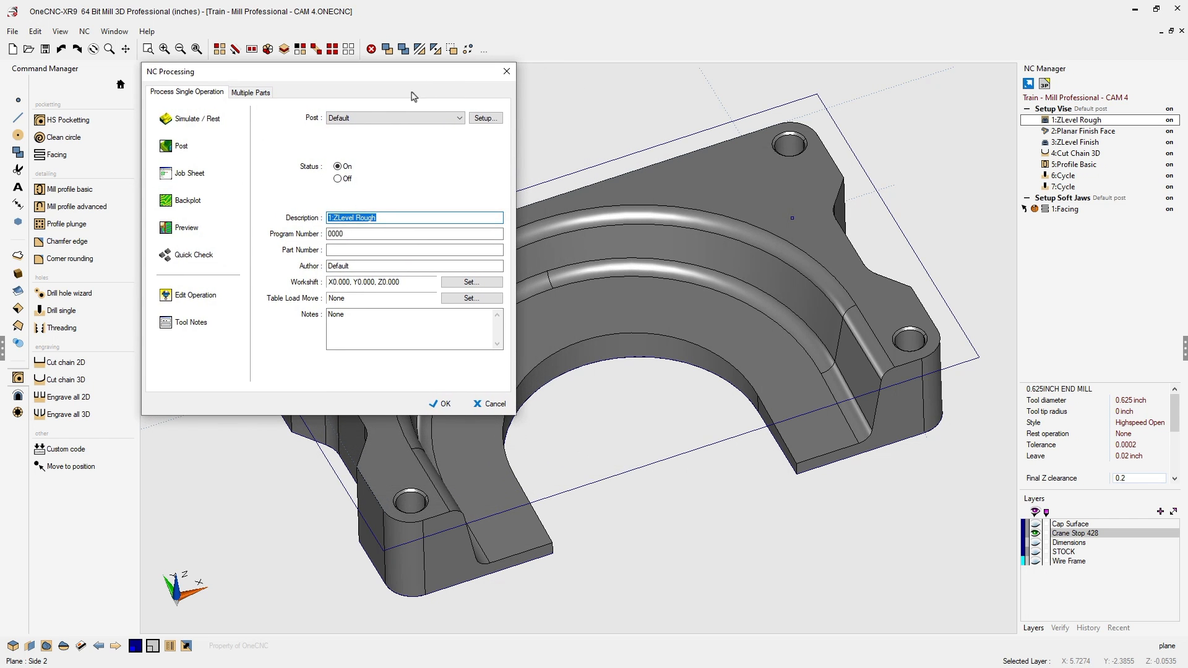
click(212, 297)
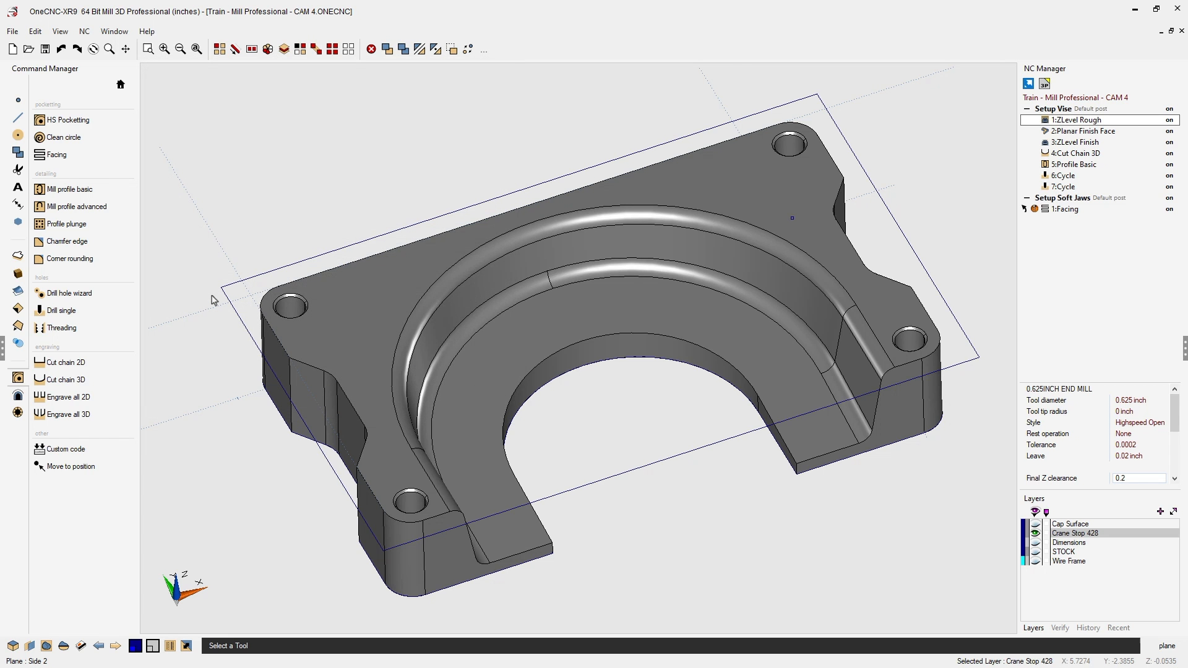
drag(443, 117, 348, 78)
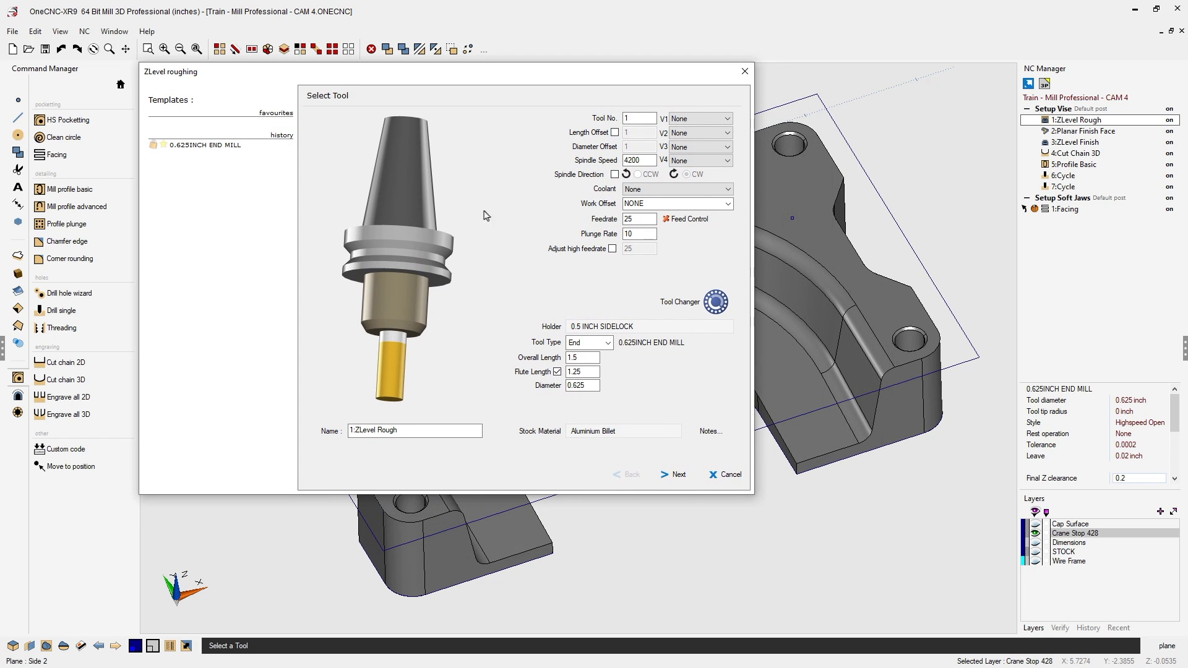
click(637, 160)
double_click(637, 160)
text(430)
- Accept the remaining ZLevel roughing settings and recalculate the toolpath without repicking the machining boundary
click(680, 477)
click(684, 481)
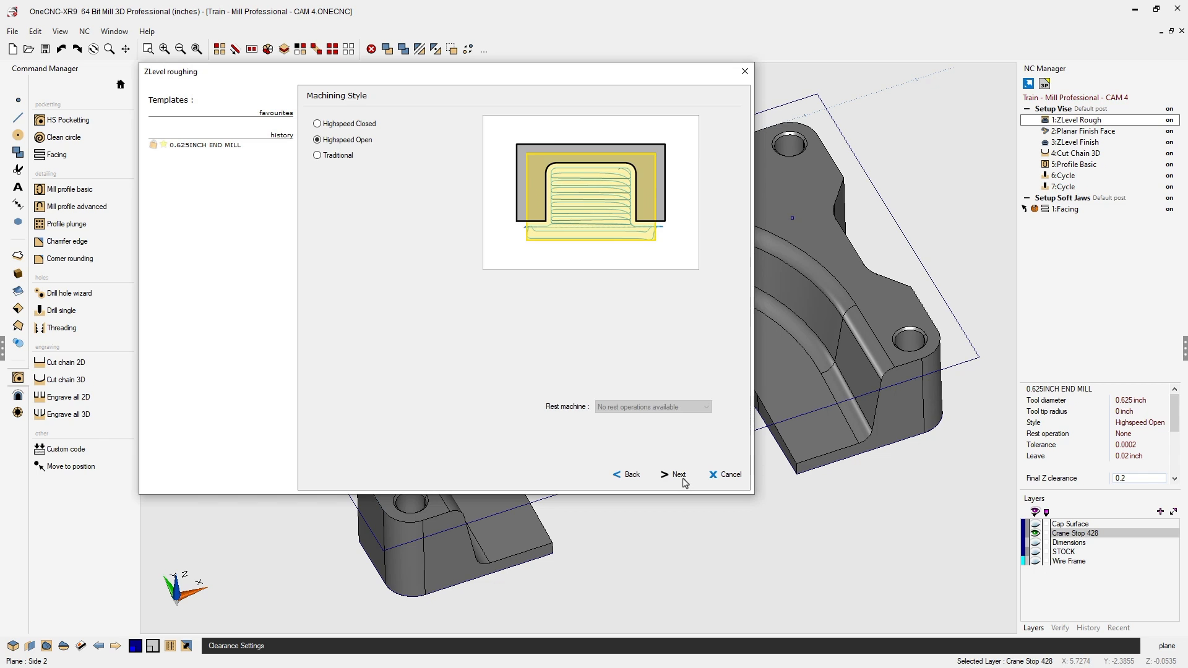
click(684, 482)
click(684, 482)
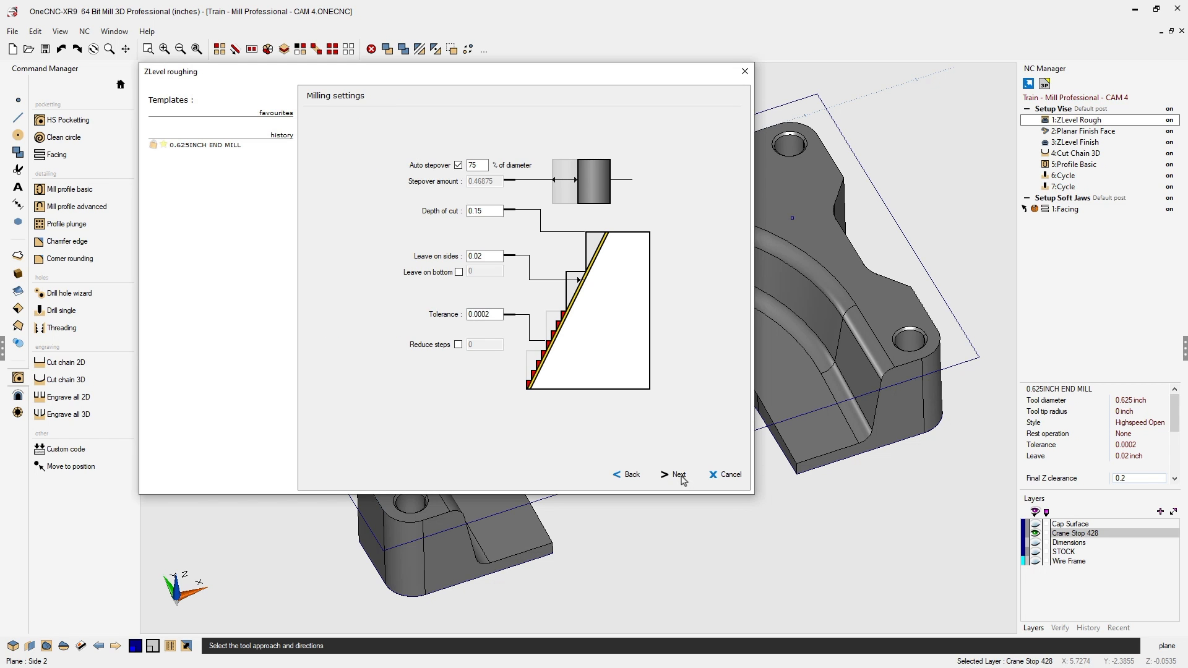
click(683, 481)
click(678, 474)
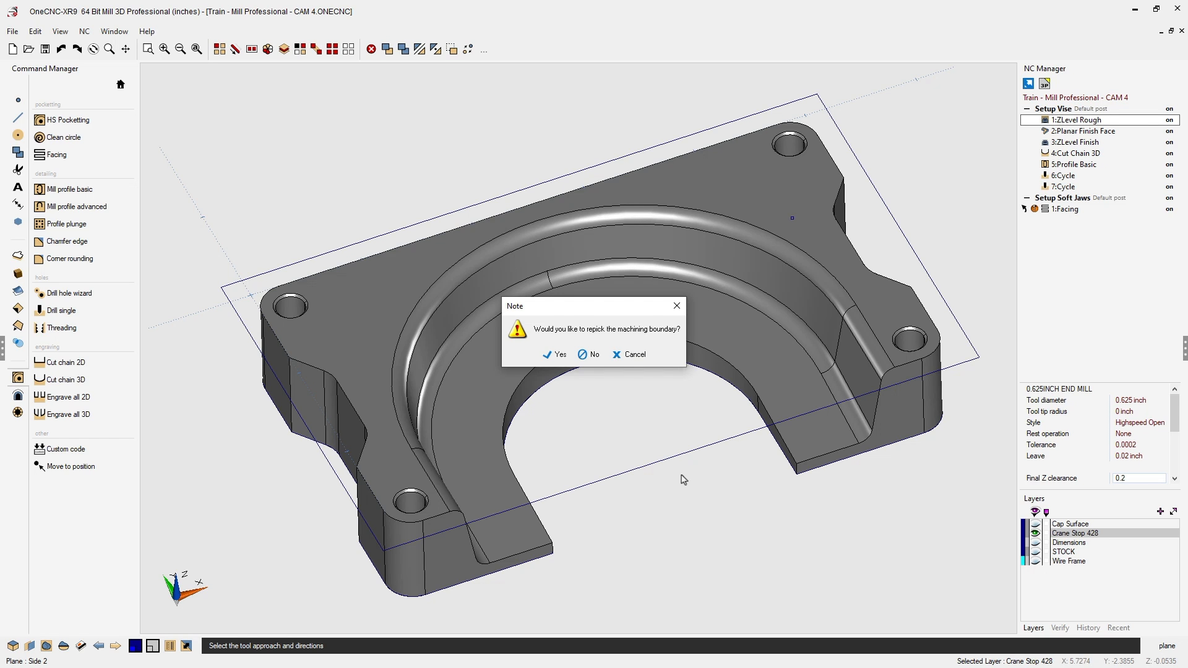
click(593, 355)
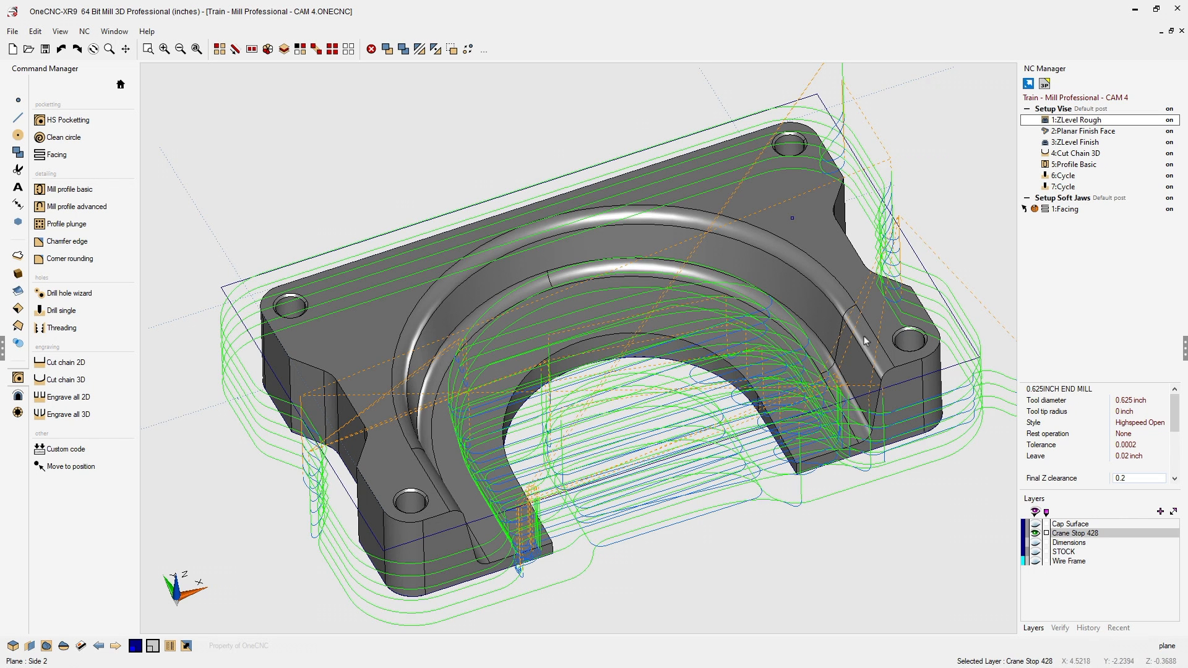
- Reopen ZLevel Rough for editing and set spindle speed 4200, feedrate 30 and plunge rate 15
right_click(1076, 123)
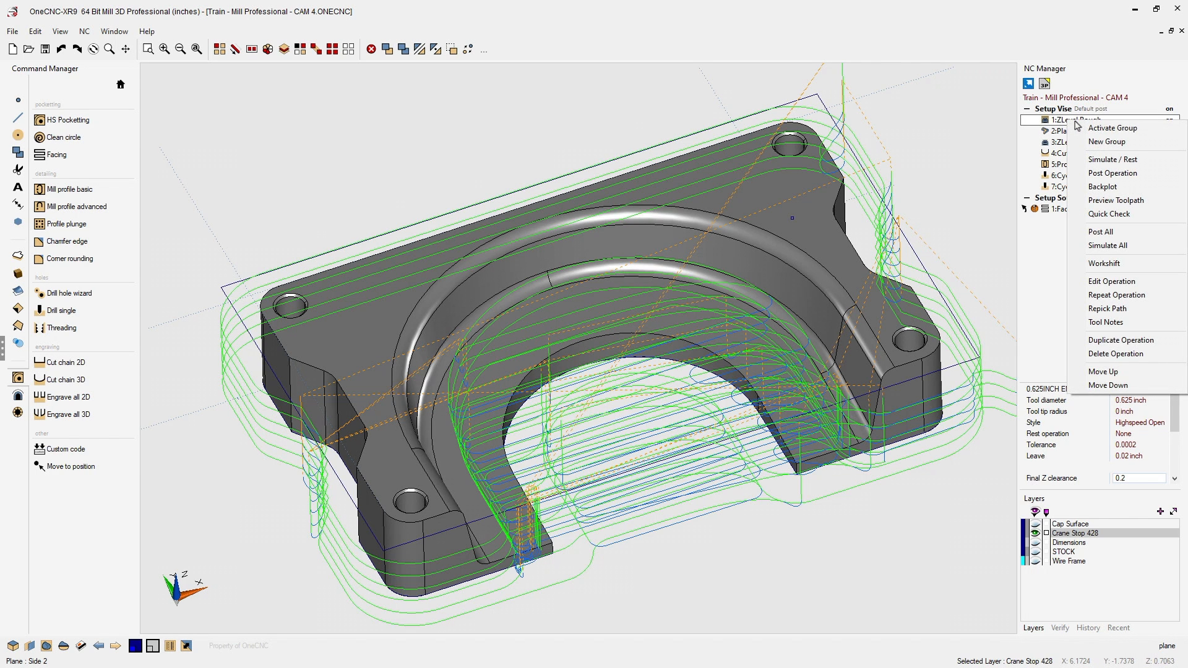
click(1107, 282)
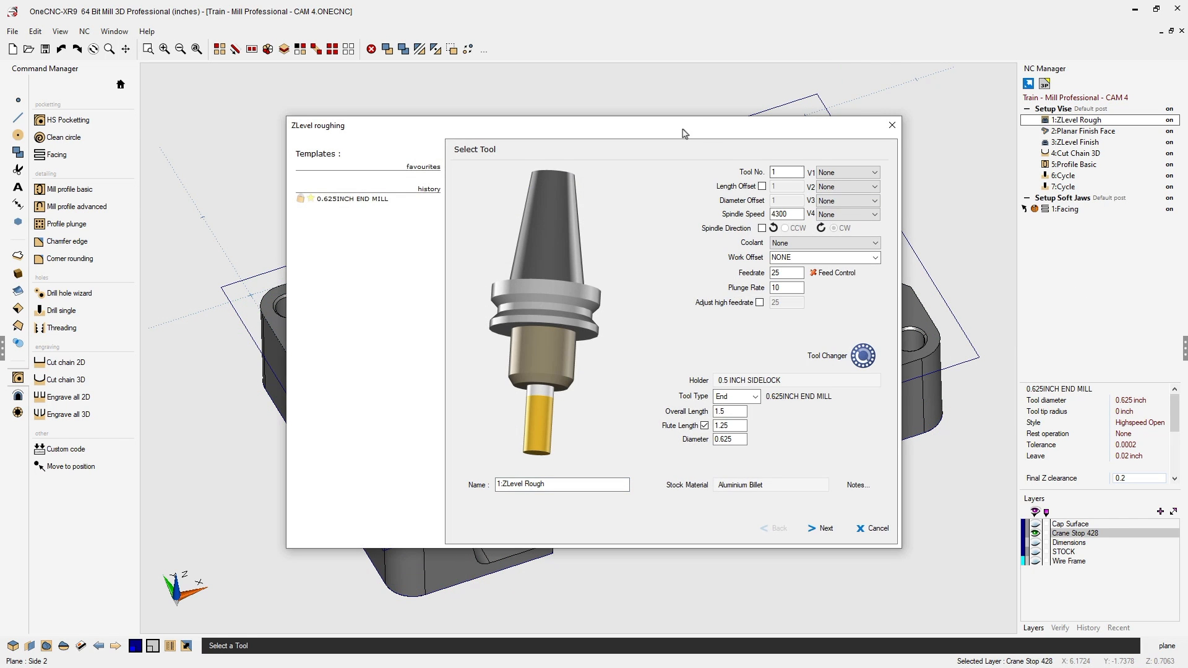
drag(596, 99, 535, 77)
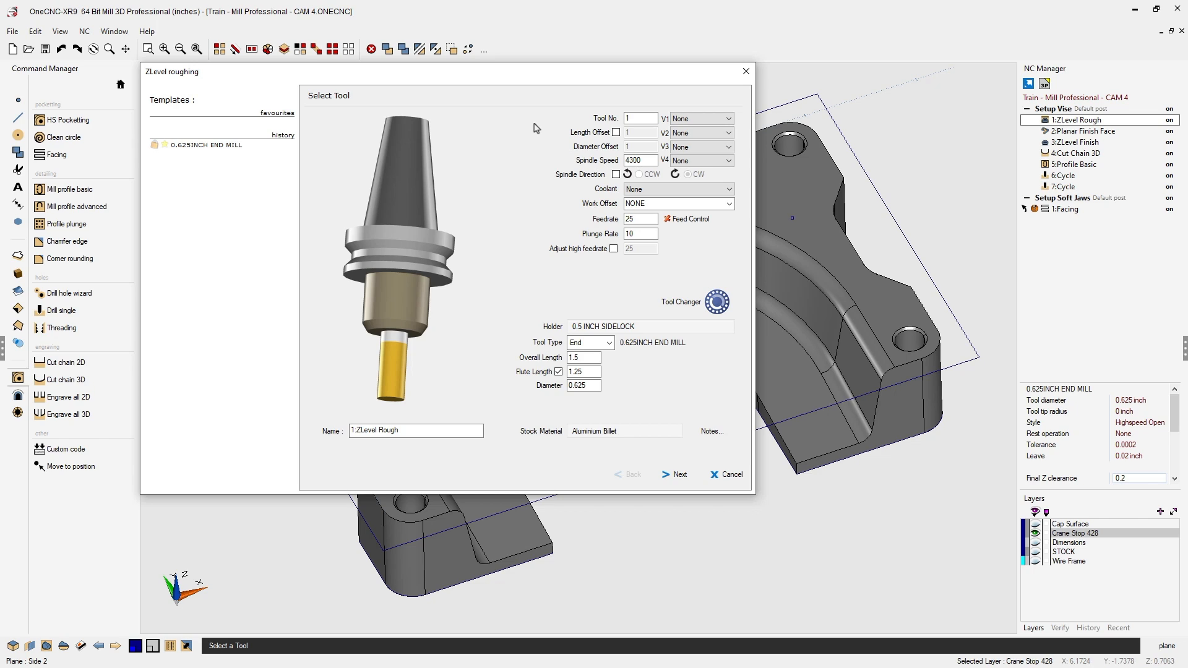
double_click(632, 161)
text(4)
double_click(633, 219)
text(30)
- Keep the roughing clearances, style and milling settings and regenerate the ZLevel Rough toolpath with the existing machining boundary
click(678, 475)
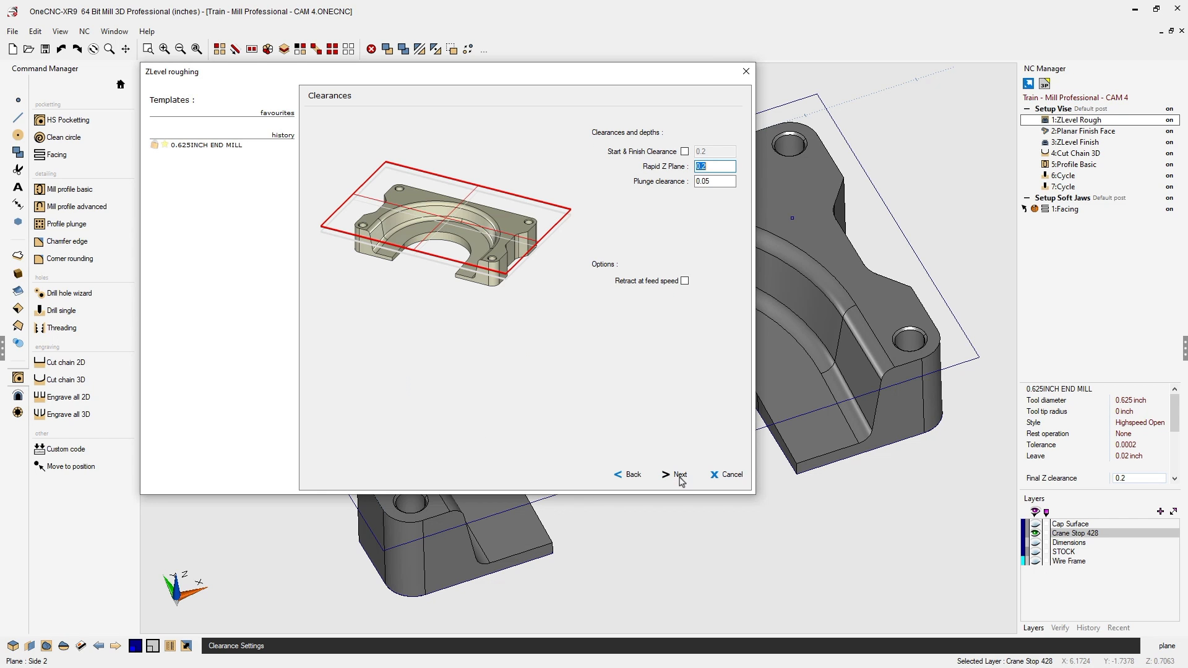
click(679, 475)
click(679, 475)
click(679, 475)
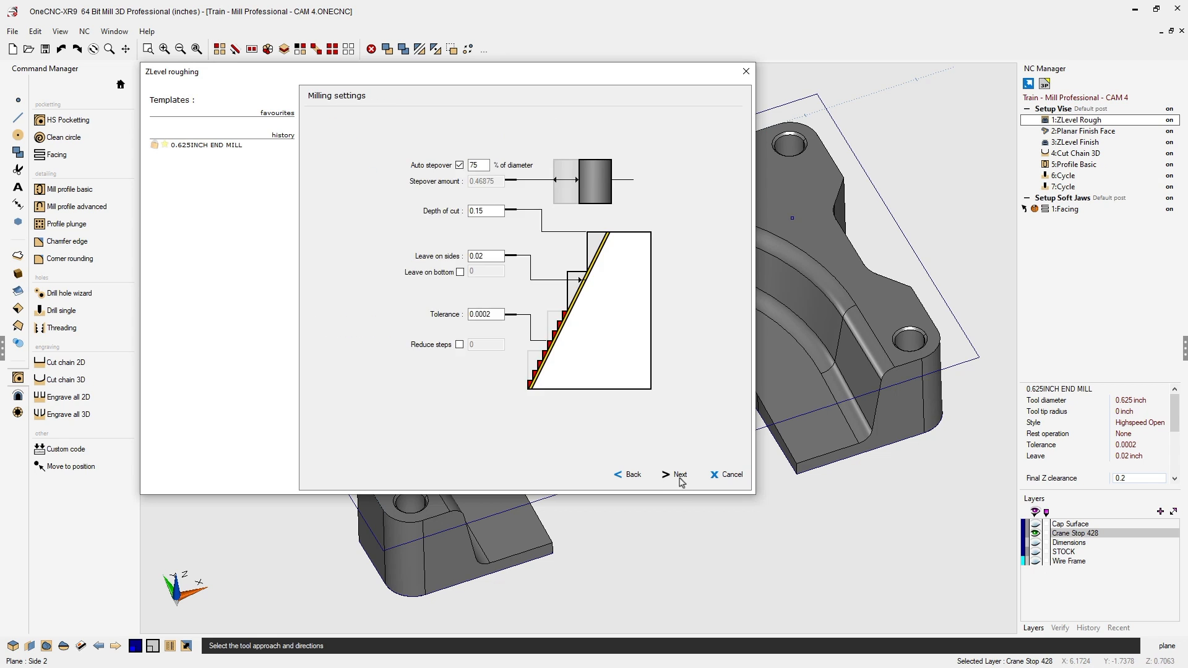
click(679, 475)
click(679, 475)
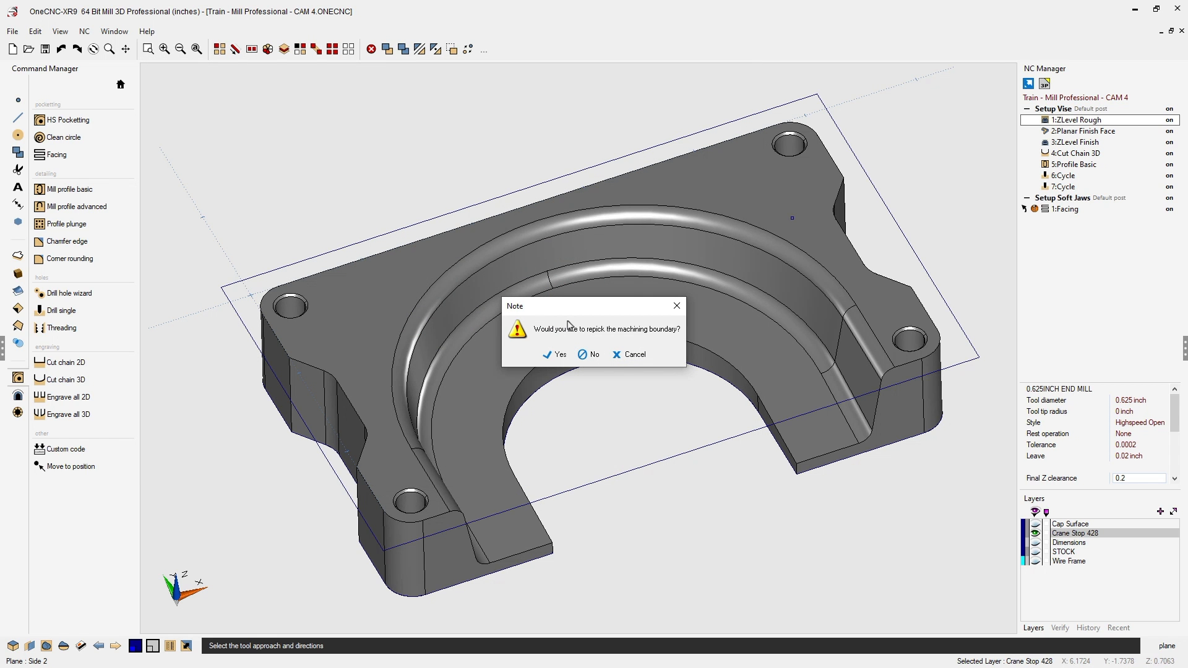
click(585, 356)
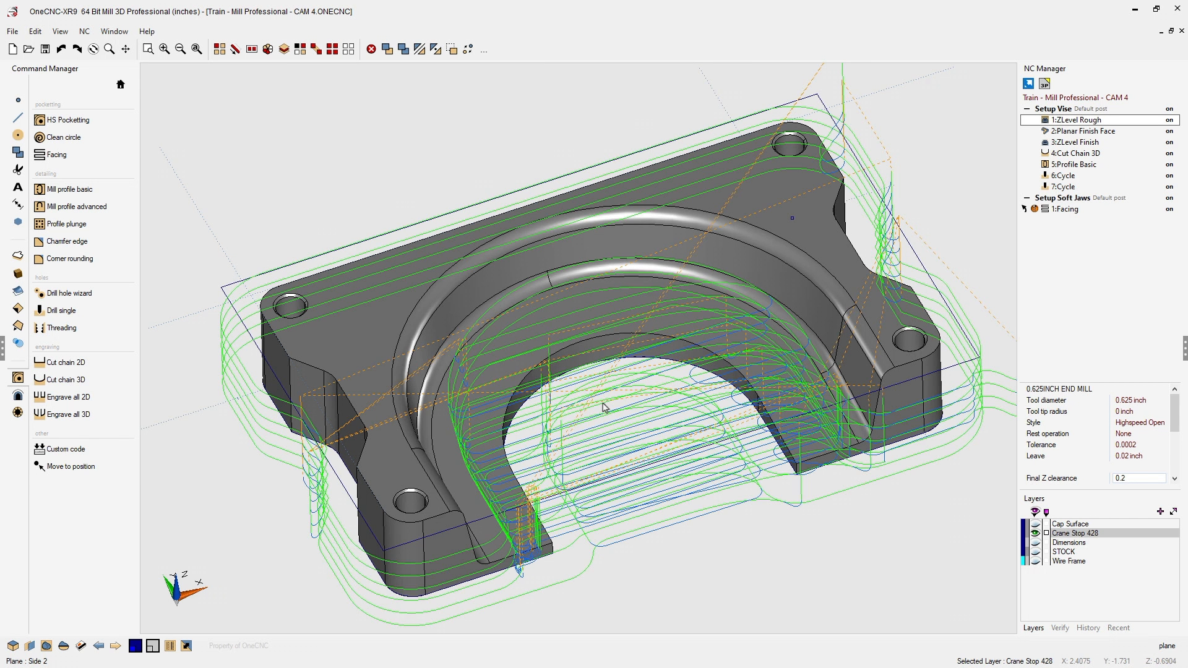
- Enlarge the operation properties area and change the station number of drilling operation 6:Cycle to 9
middle_drag(605, 408, 653, 391)
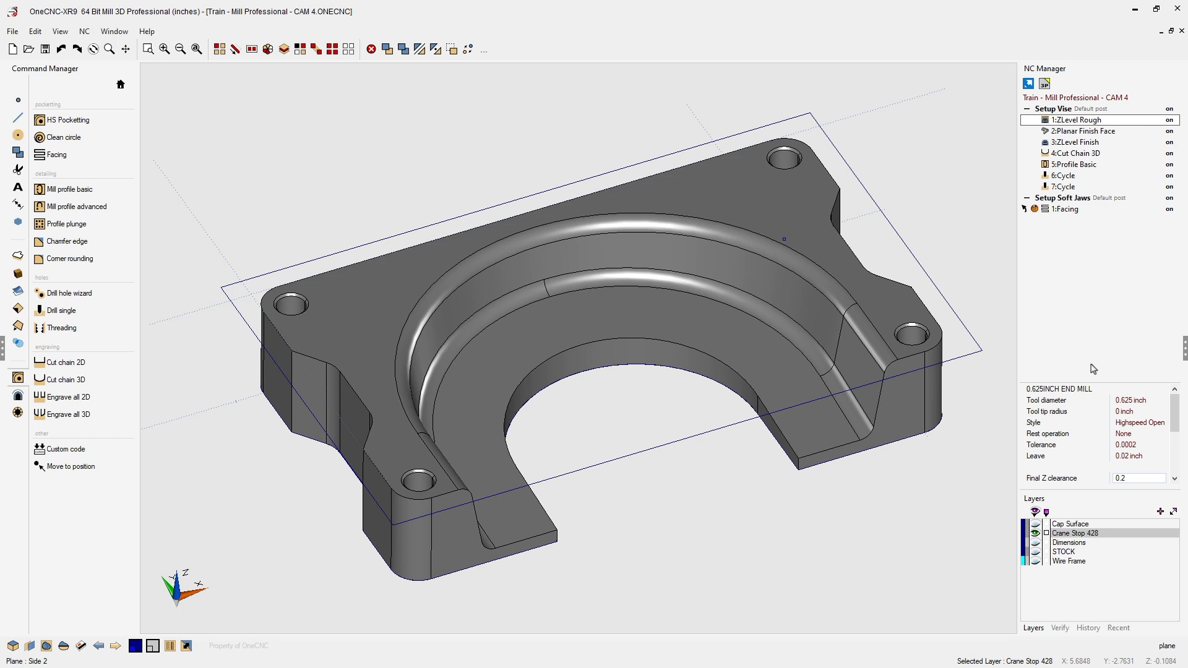
drag(1100, 382, 1092, 270)
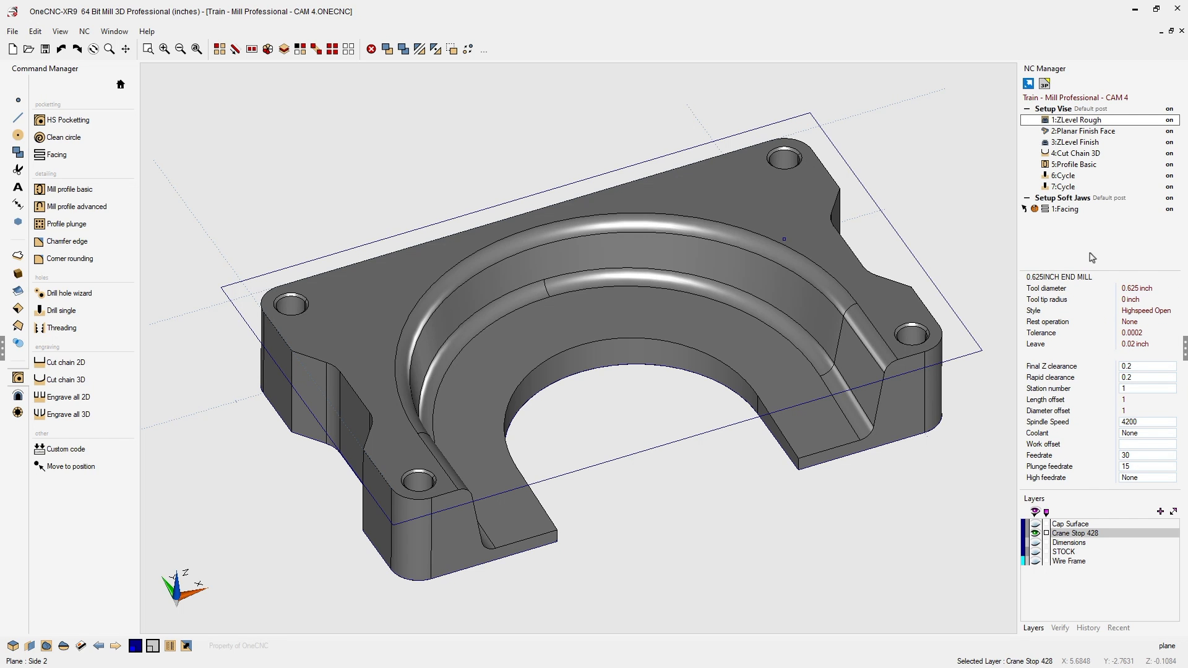
click(1064, 176)
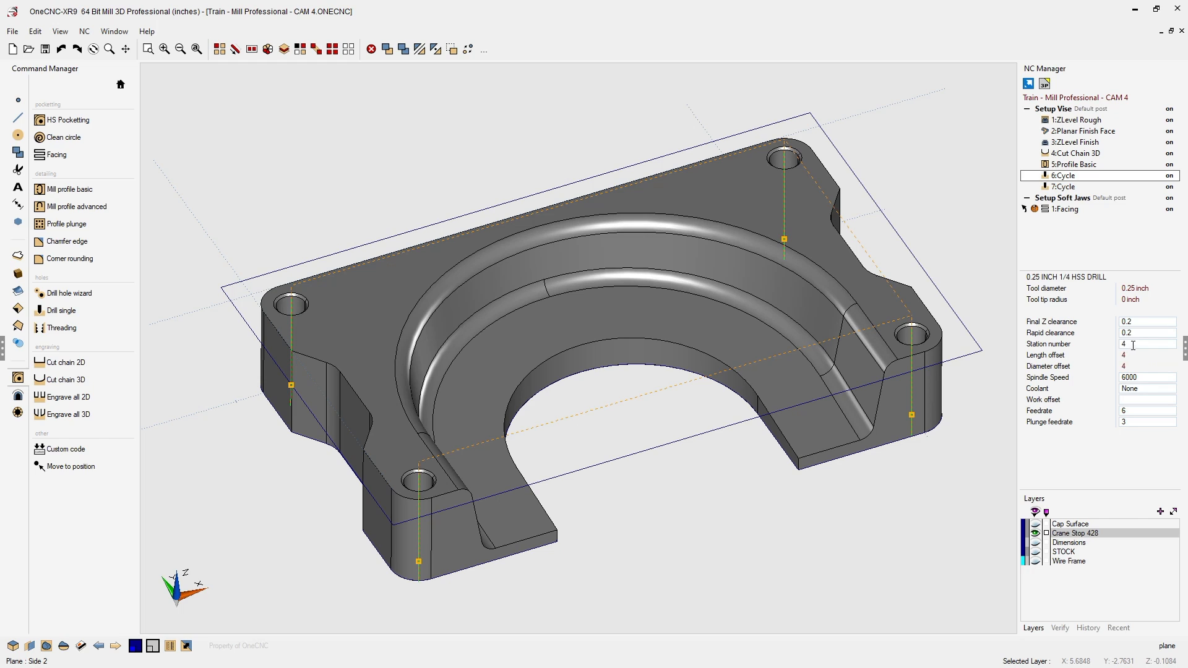
click(1119, 345)
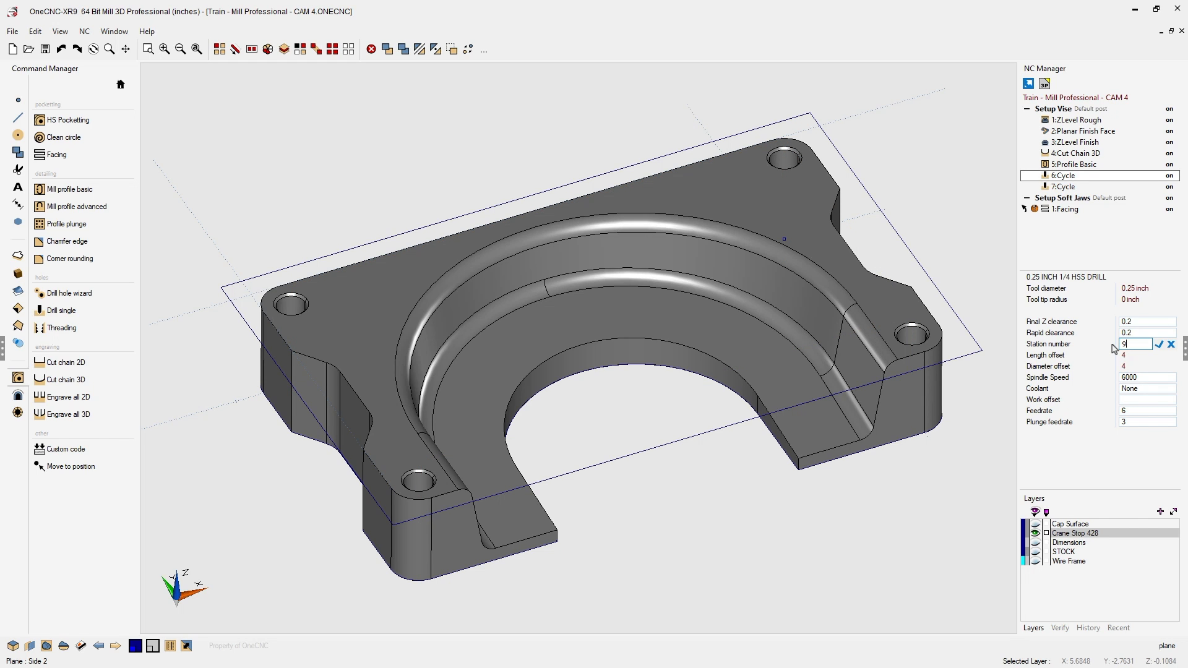
click(1158, 343)
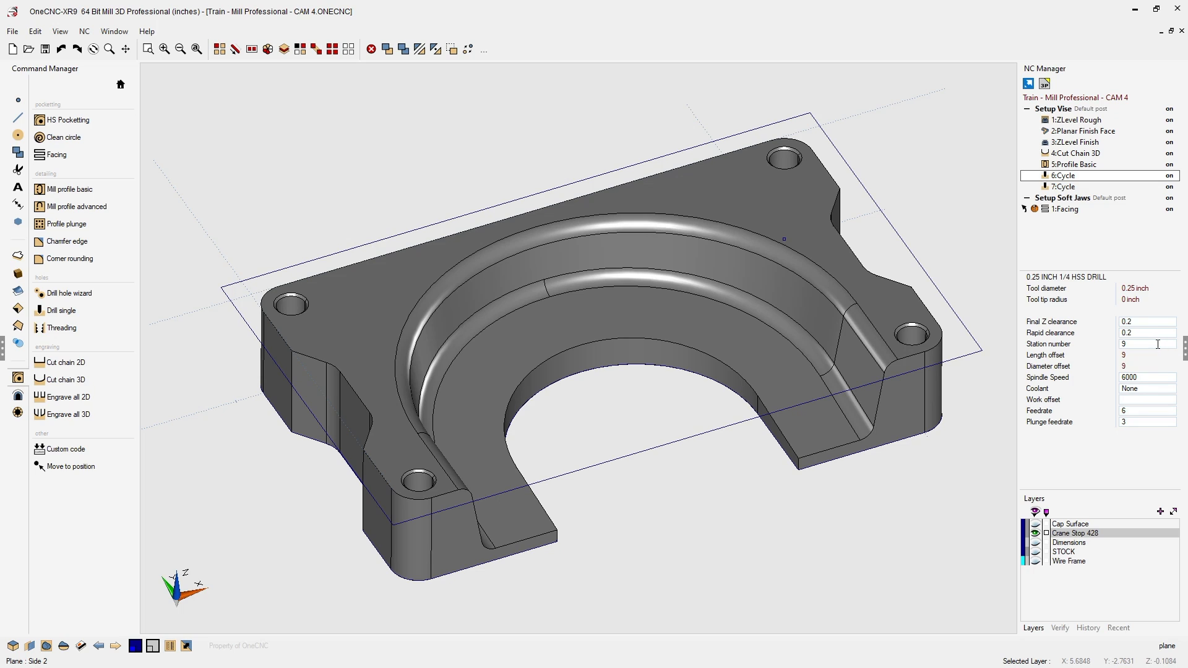
- Set the 1/4 inch drill cycle's spindle speed to 5500 and its feedrate to 10
click(1148, 379)
text(5500)
click(1158, 378)
click(1134, 414)
text(10)
click(1159, 411)
right_click(1070, 179)
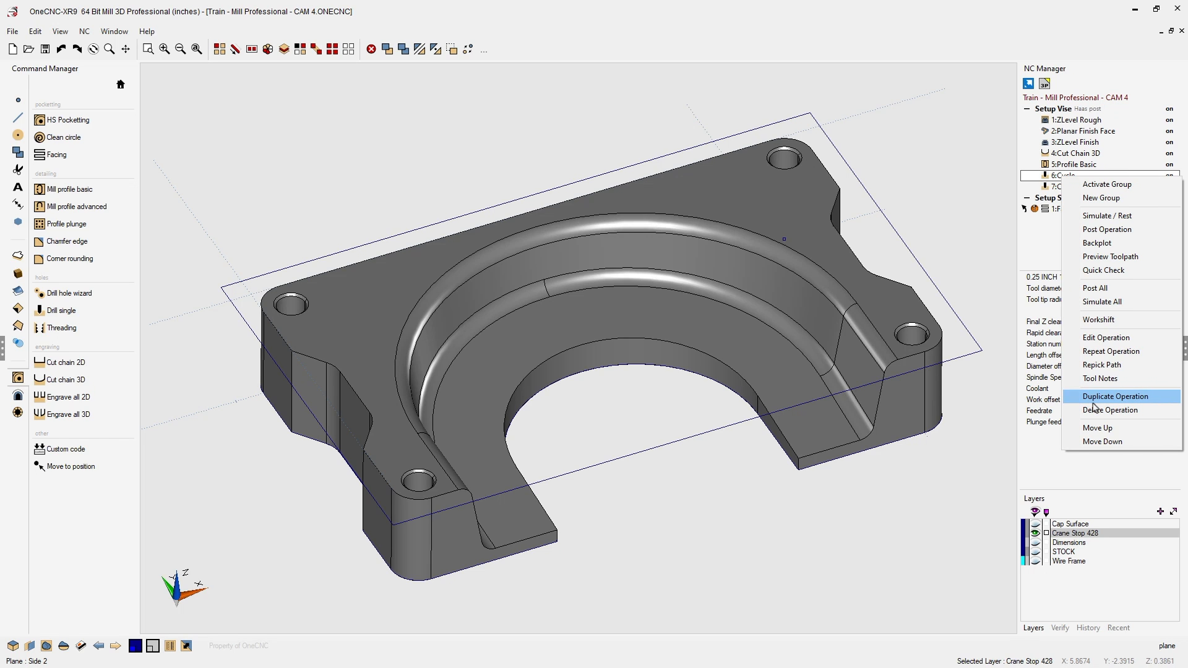
click(981, 220)
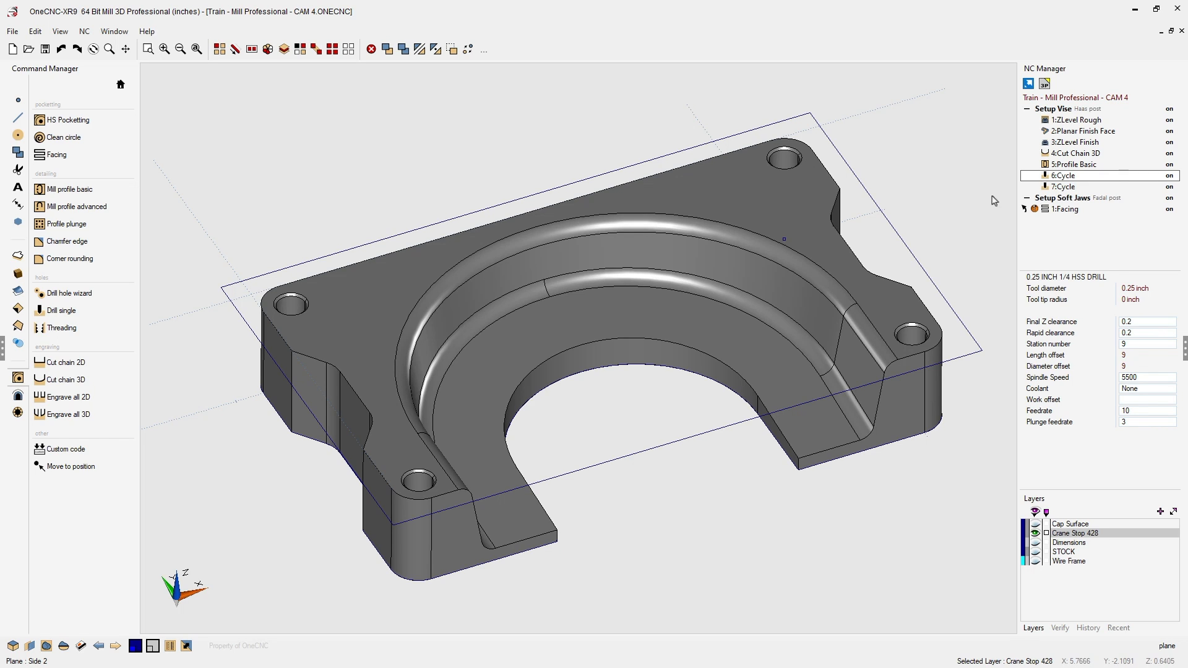
- Generate the job sheet for the Setup Vise group and review its header details and tool summary
double_click(1061, 110)
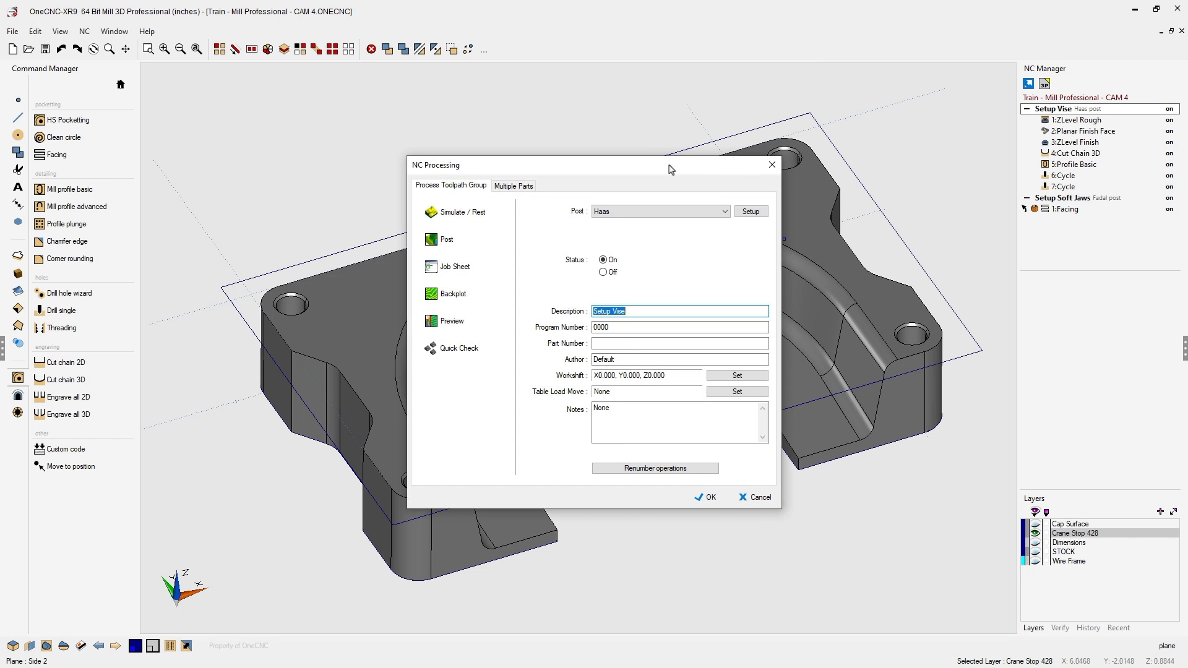
drag(668, 165, 403, 80)
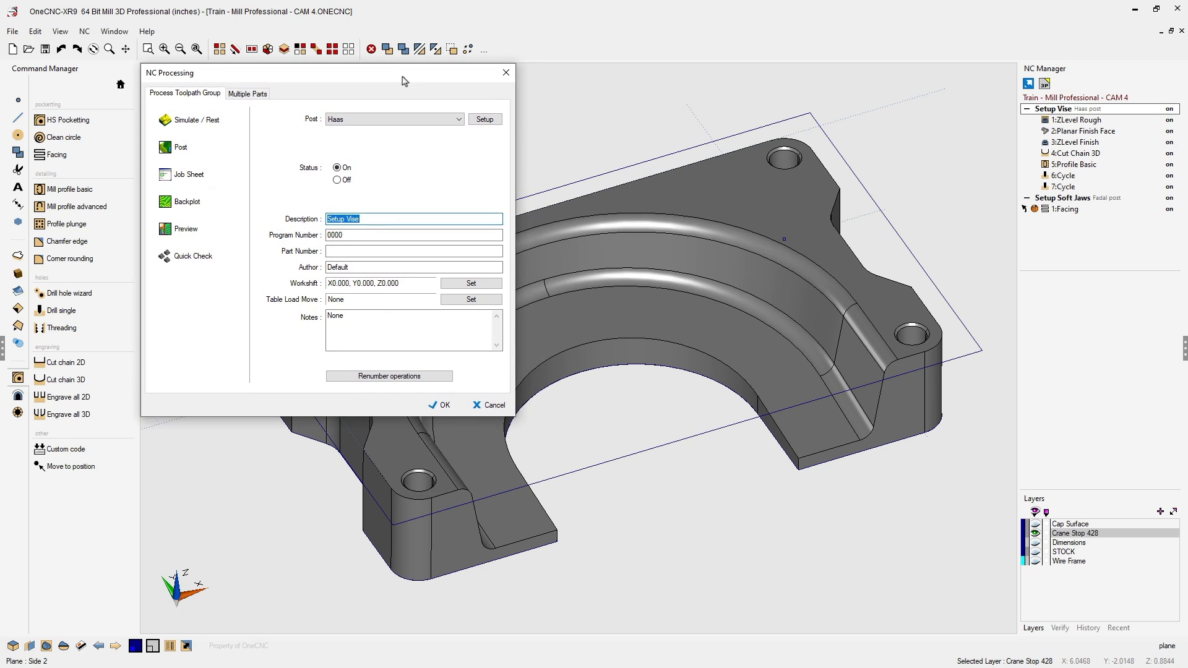
click(194, 173)
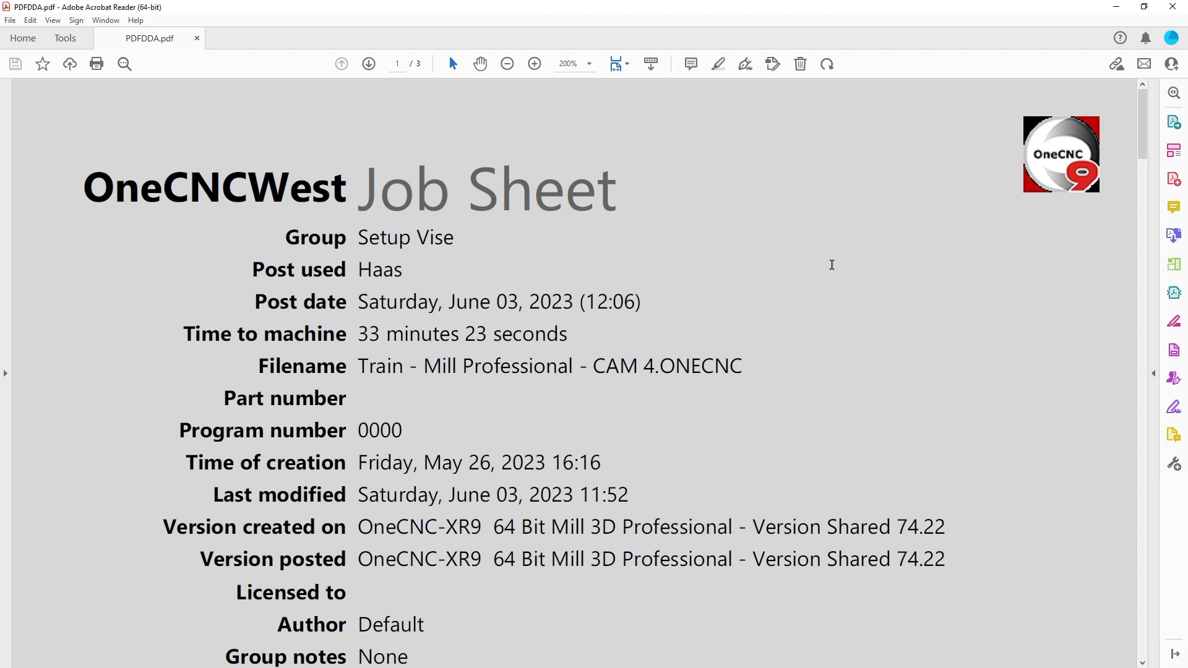
scroll(853, 287, down, 2)
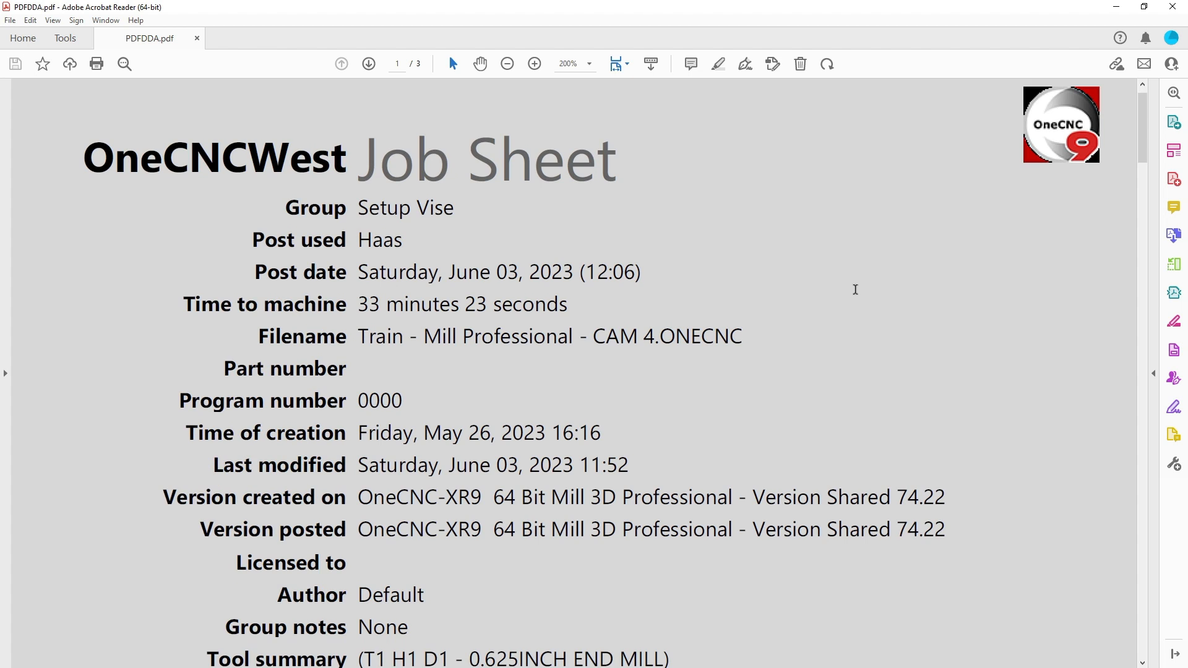
scroll(858, 295, down, 1)
scroll(854, 288, down, 2)
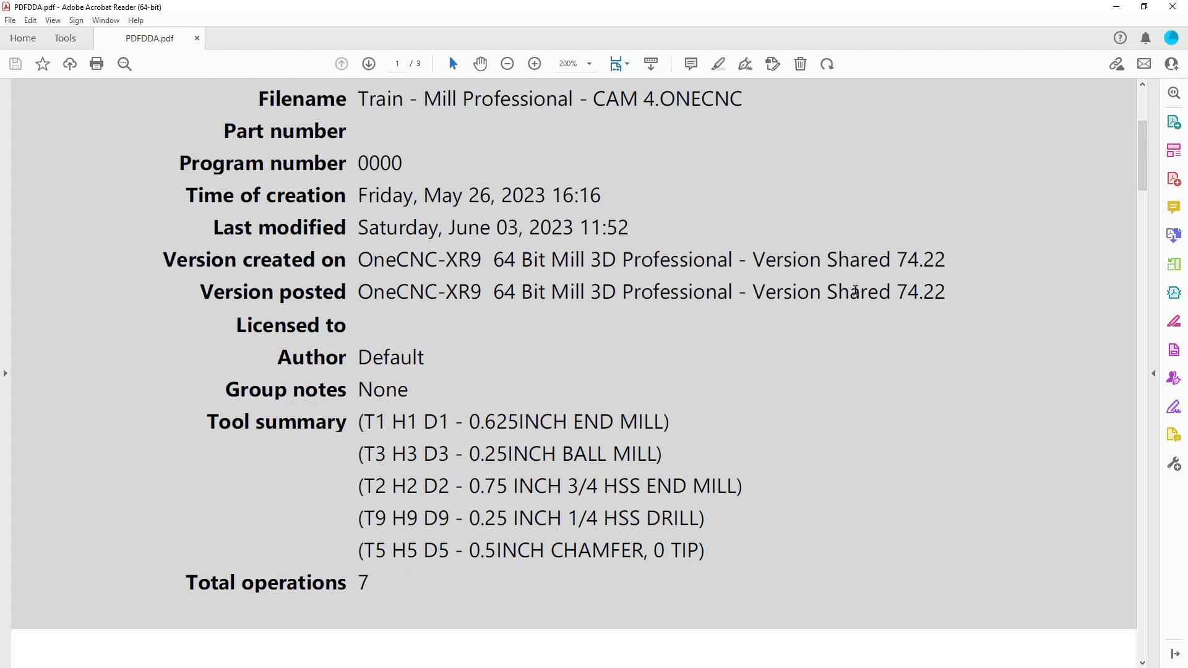
- Review the job sheet's toolpath views and the per-operation depth and tool details, and close the sheet and the group's processing dialog
scroll(855, 291, down, 2)
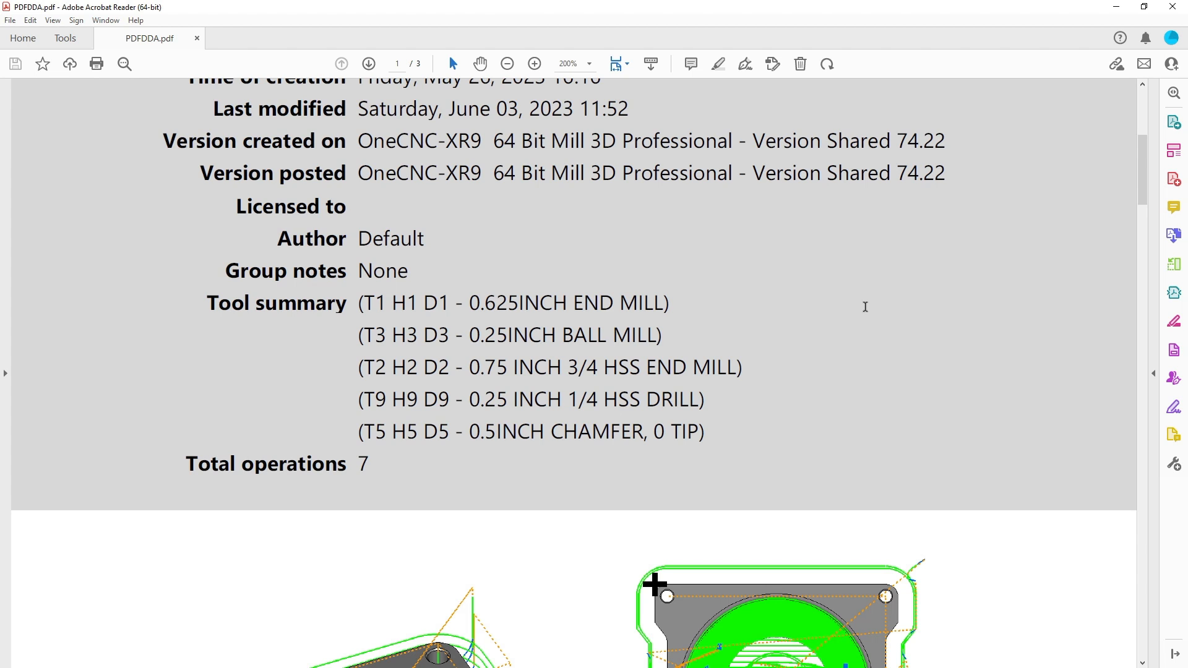
scroll(864, 306, down, 2)
scroll(865, 308, down, 2)
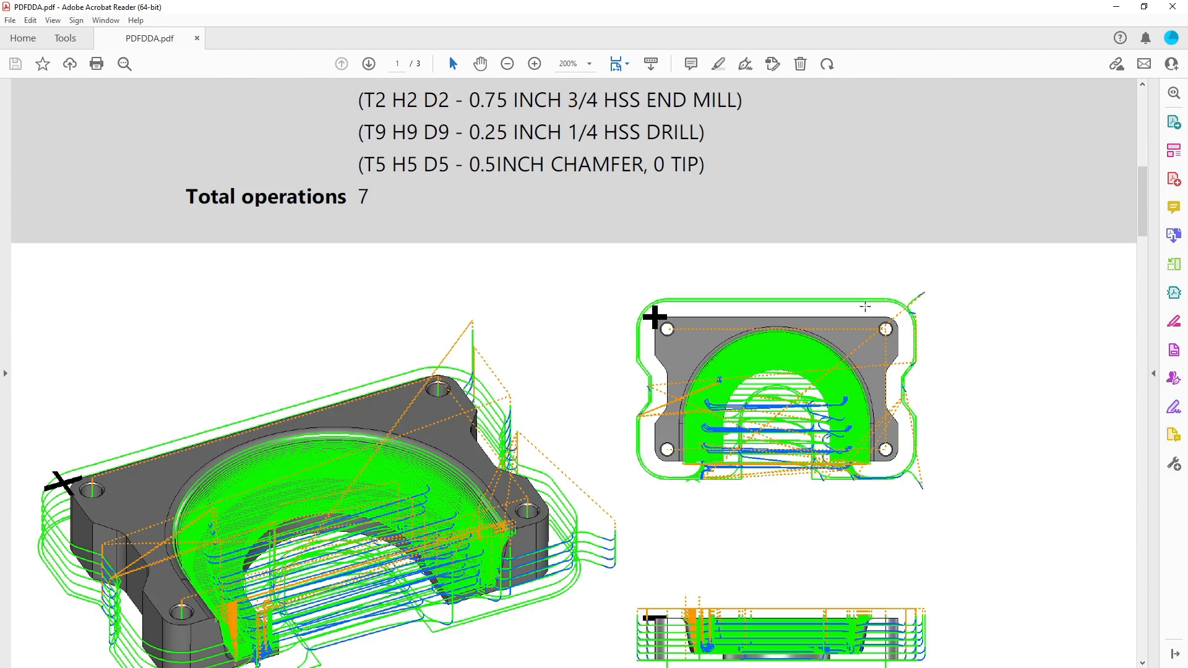
scroll(865, 306, down, 2)
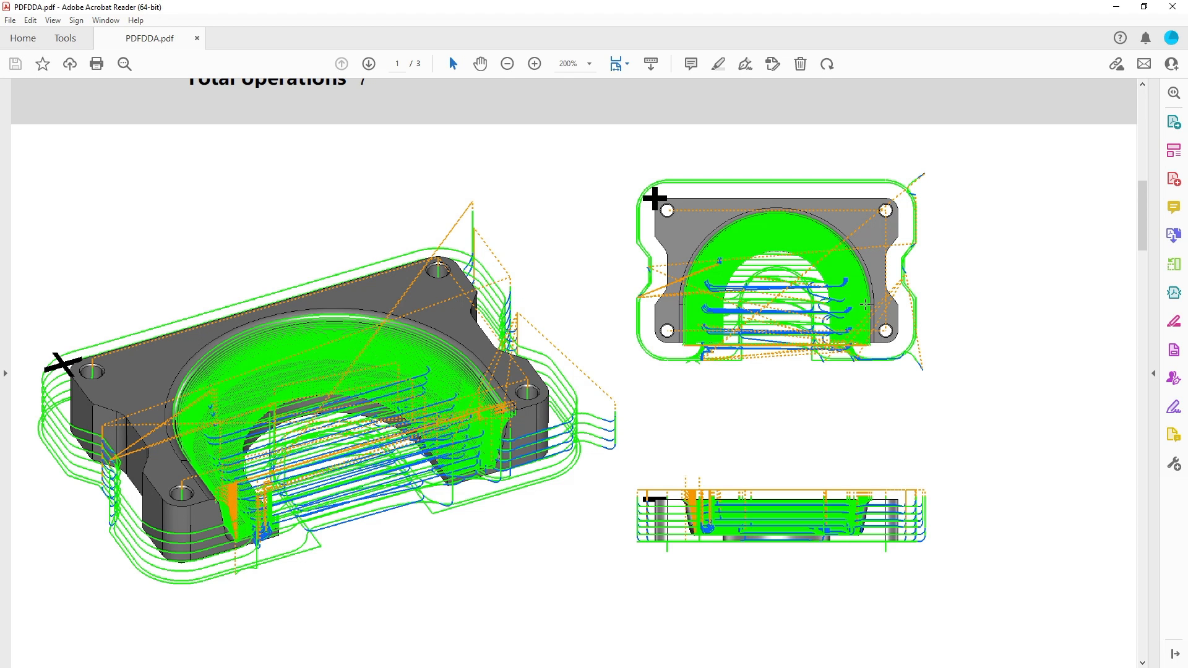
scroll(865, 305, down, 6)
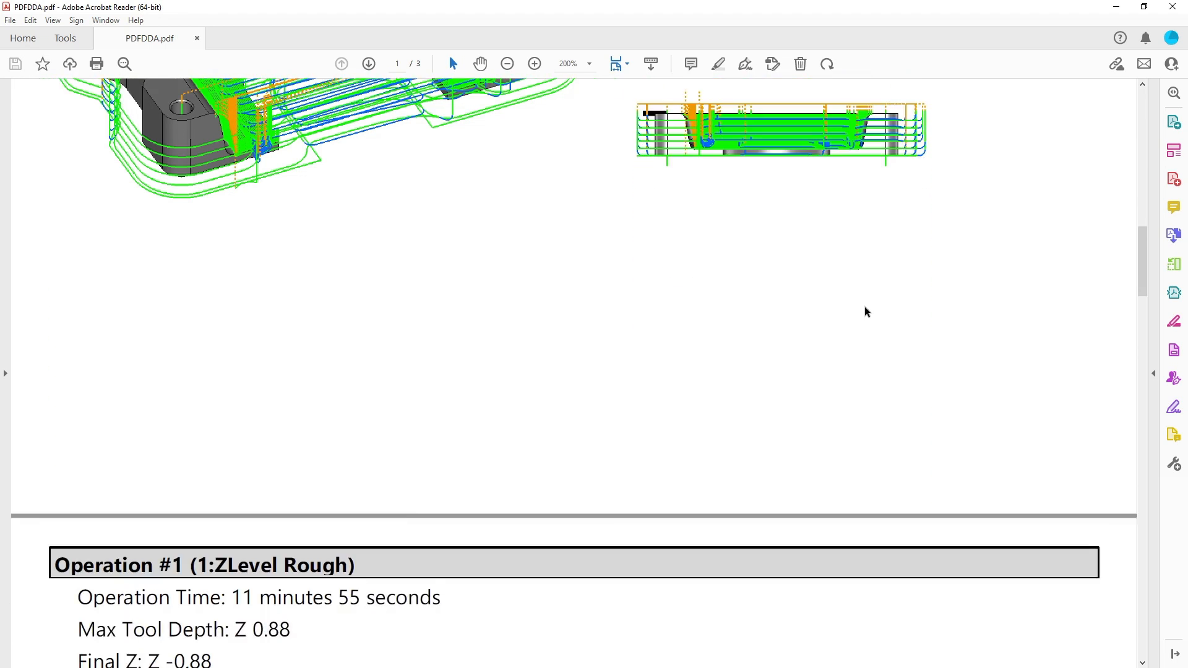
scroll(865, 310, down, 5)
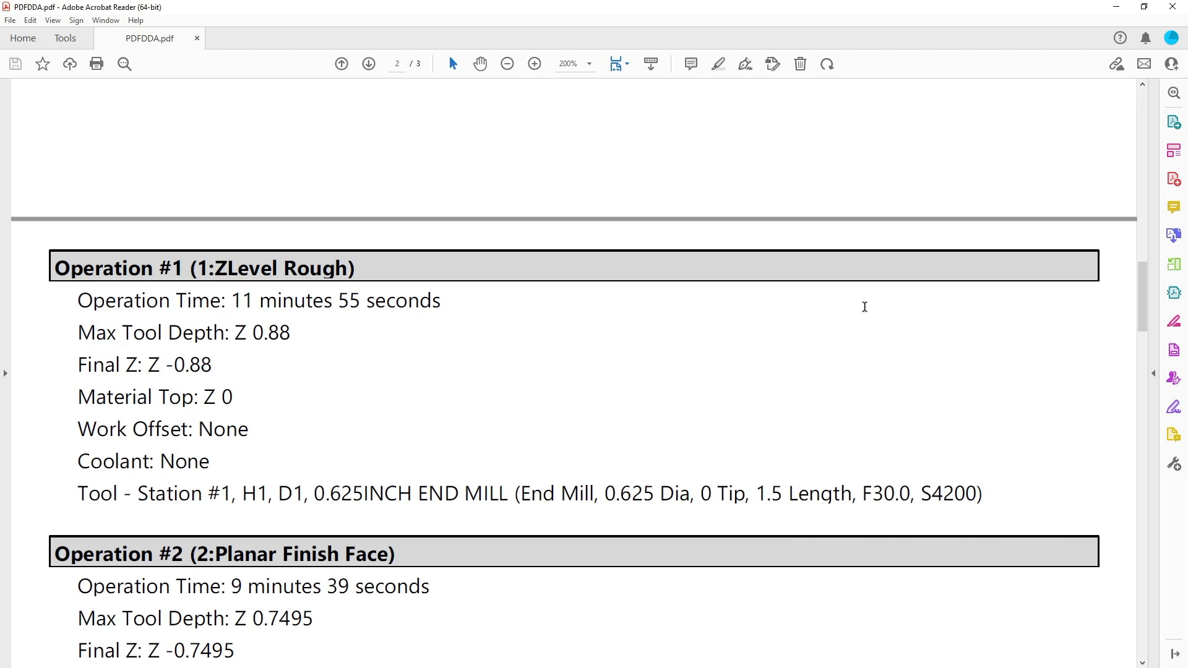
scroll(864, 307, down, 3)
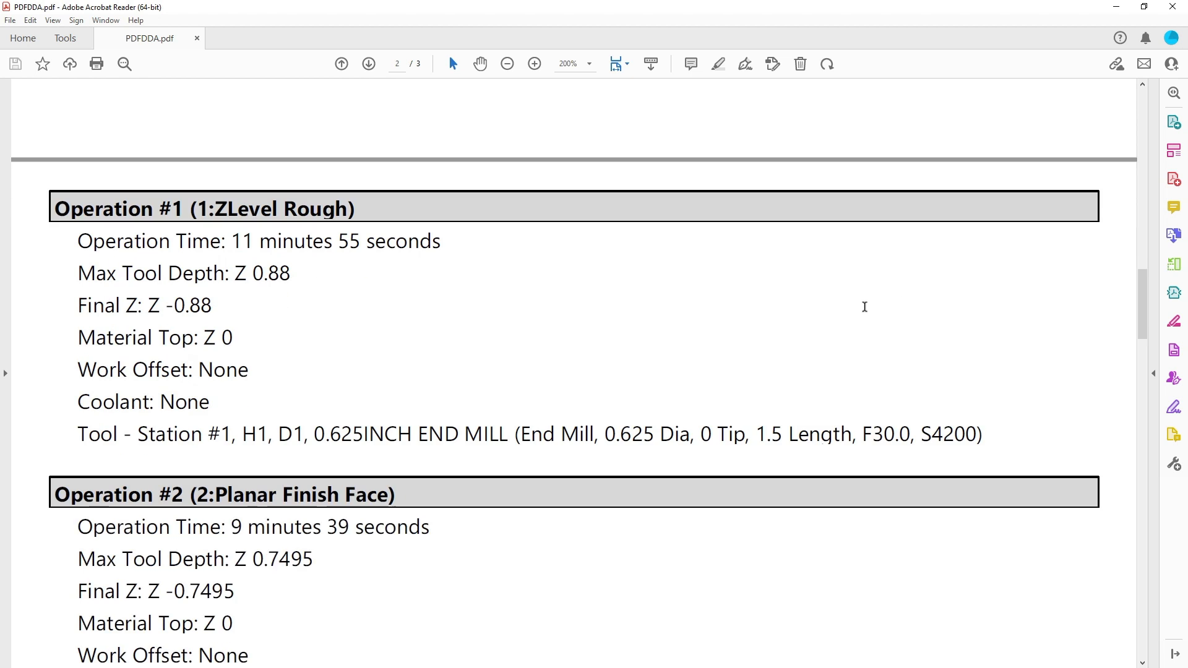
scroll(864, 306, down, 15)
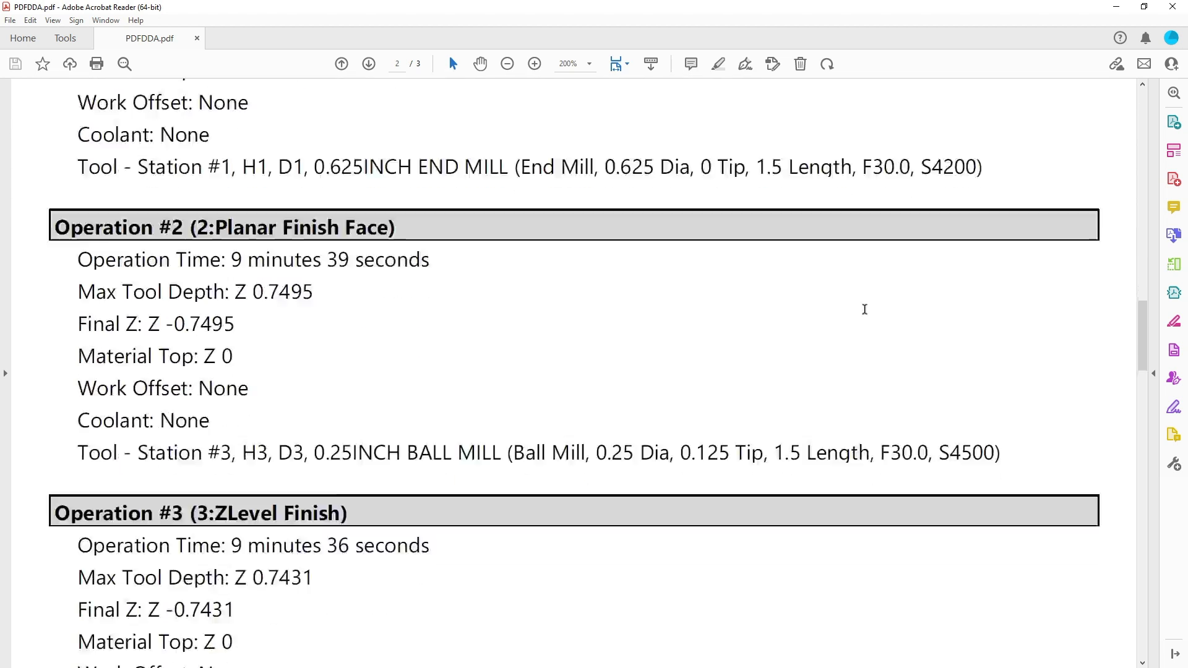
scroll(864, 311, up, 20)
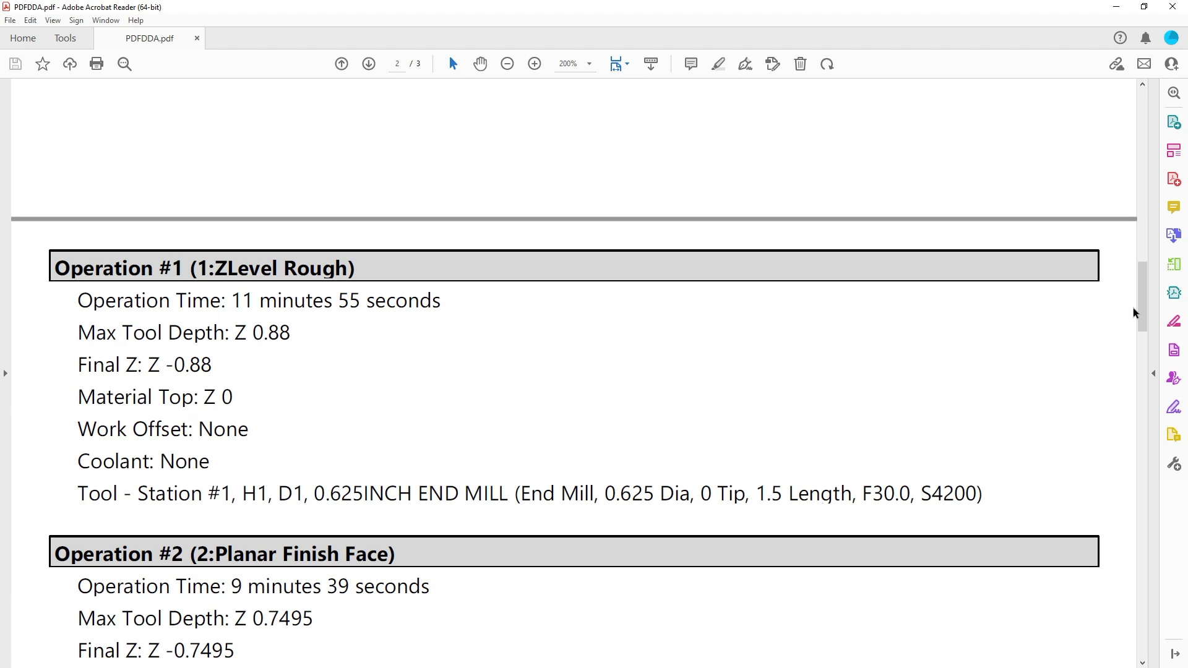
drag(1142, 310, 1150, 127)
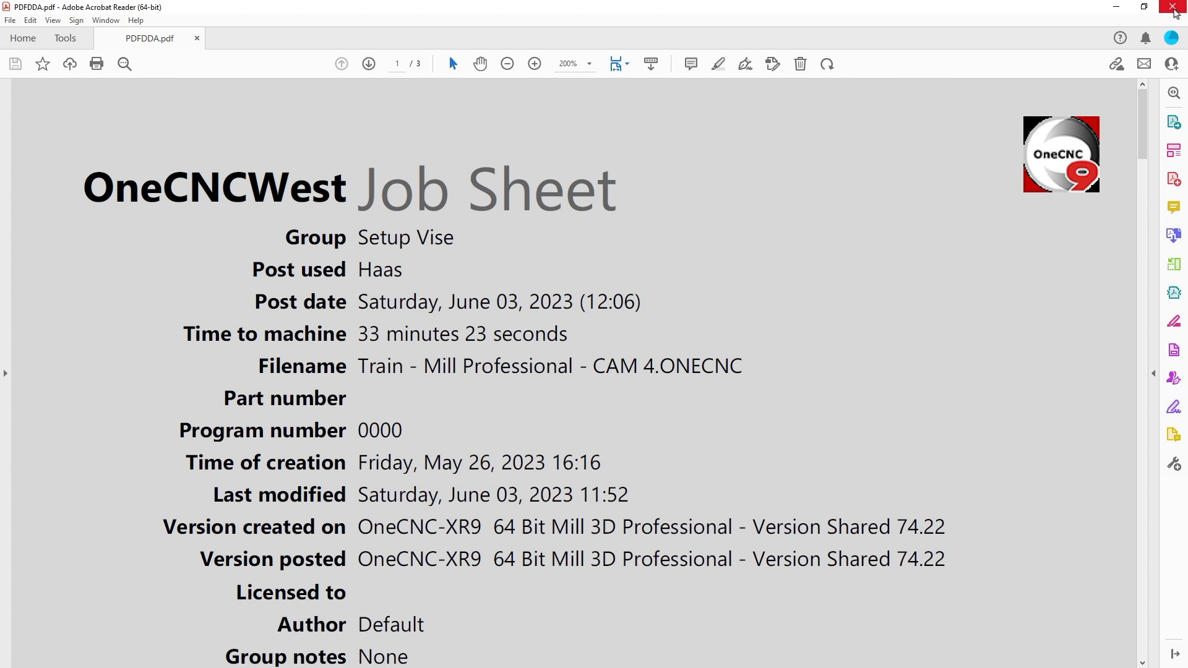
click(1174, 8)
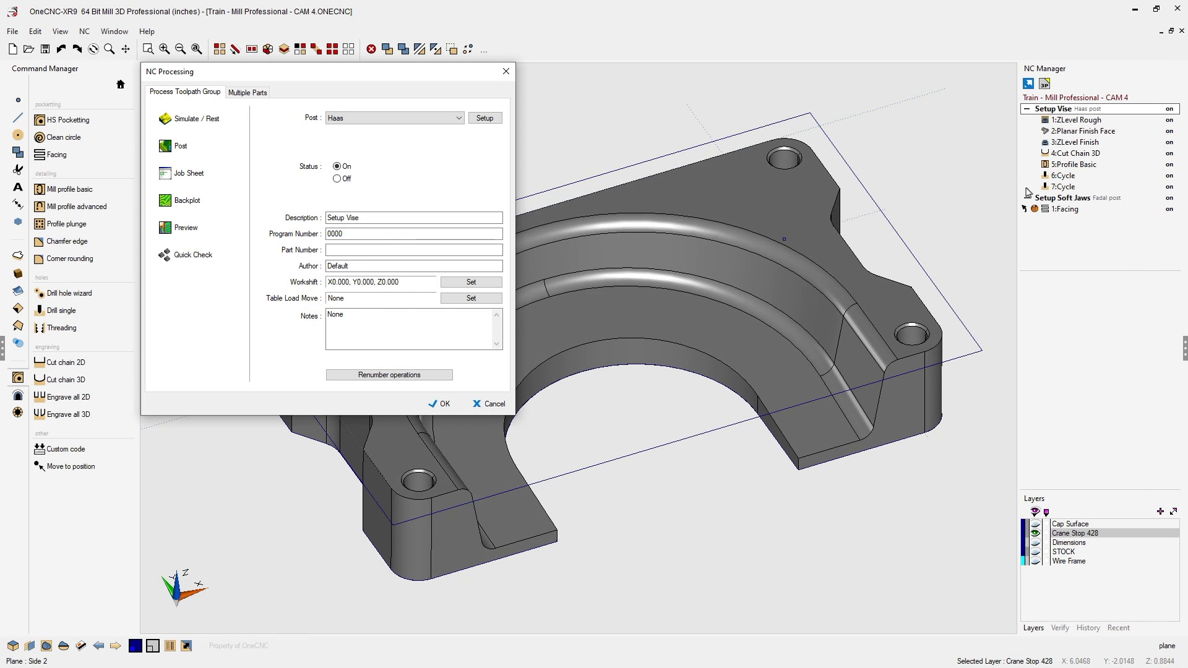
click(506, 71)
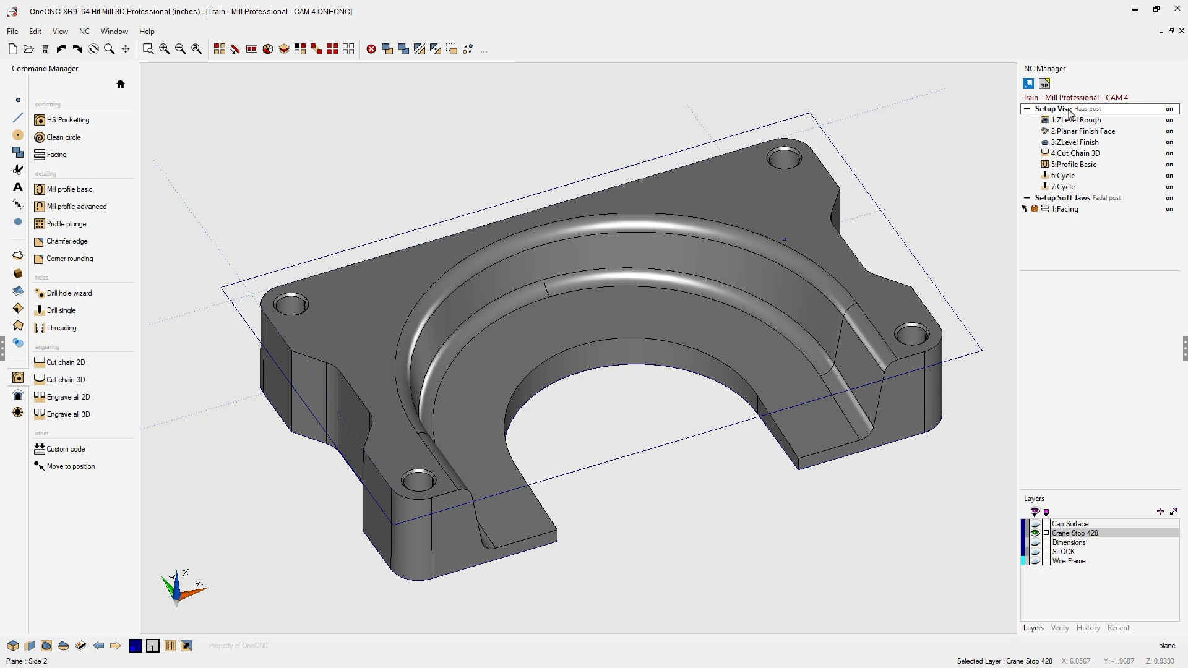
- Open the processing settings of the Setup Vise group and choose Haas as its post
double_click(1072, 112)
drag(738, 156, 452, 80)
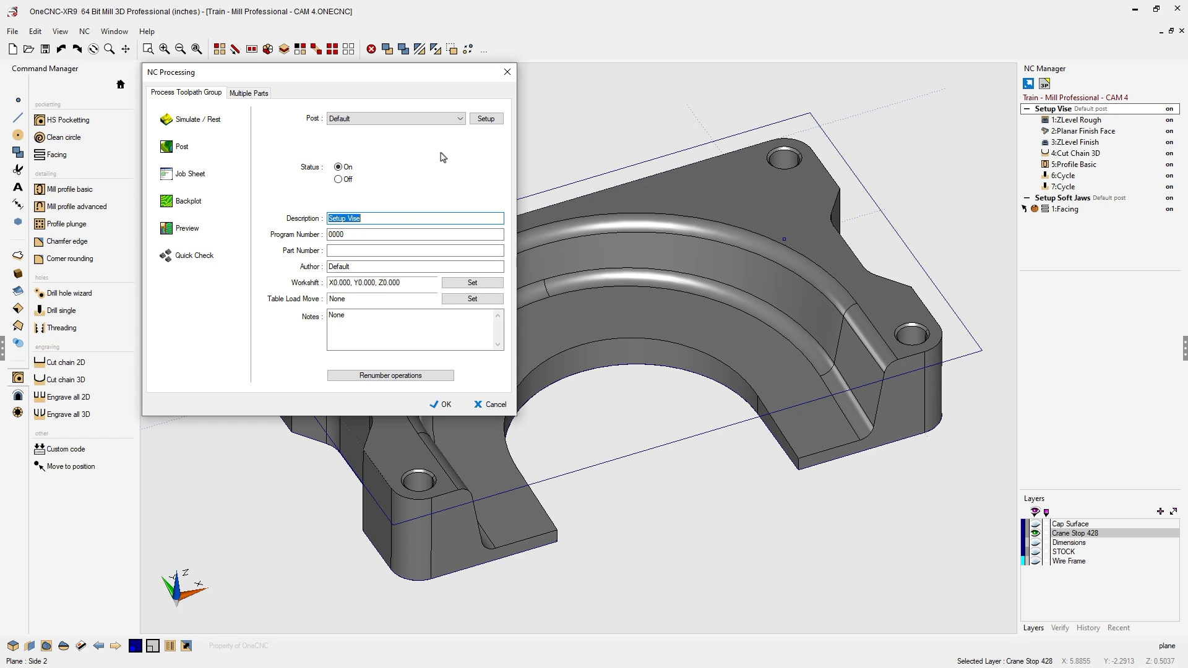
click(461, 120)
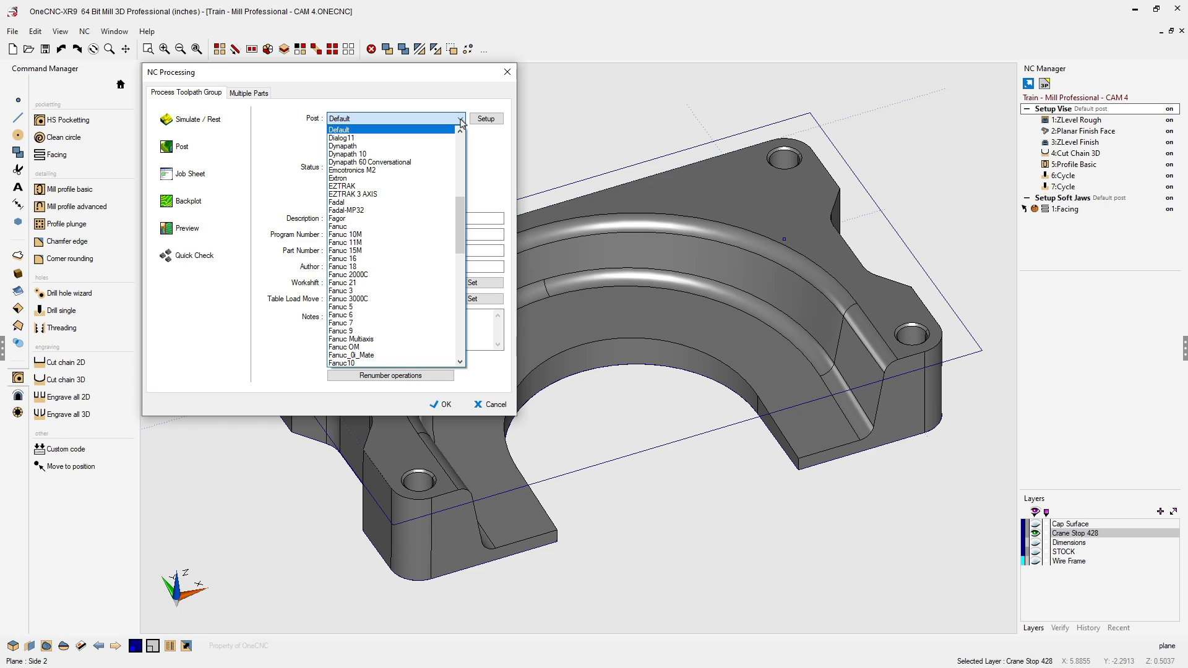
drag(457, 211, 456, 253)
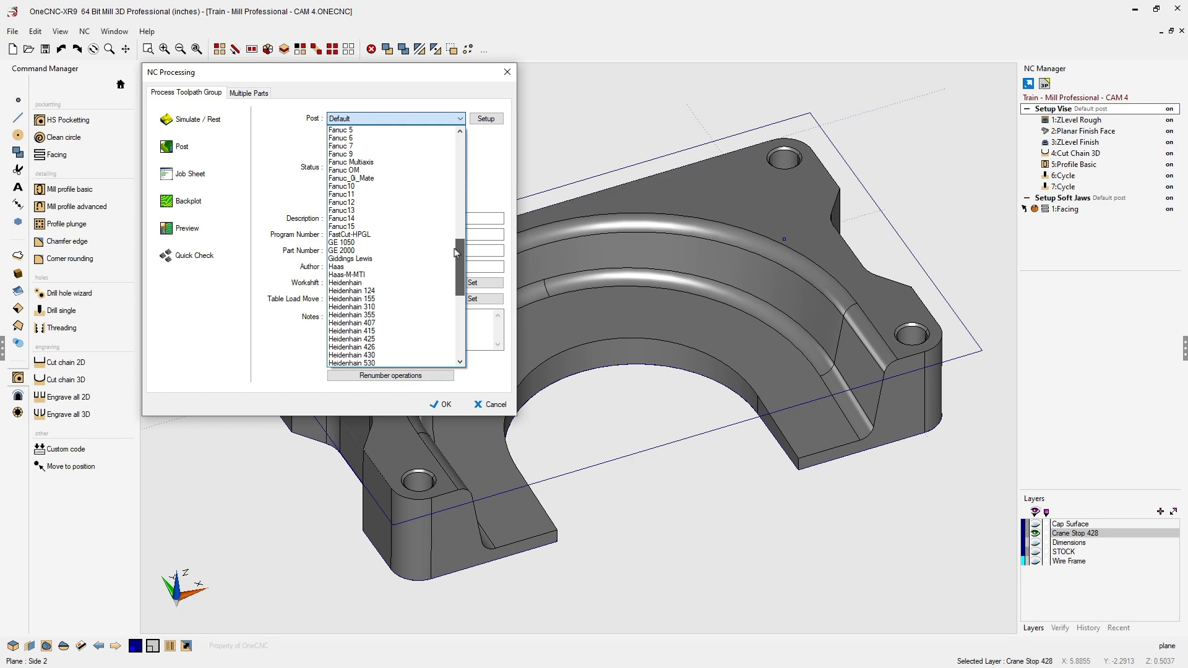
click(408, 268)
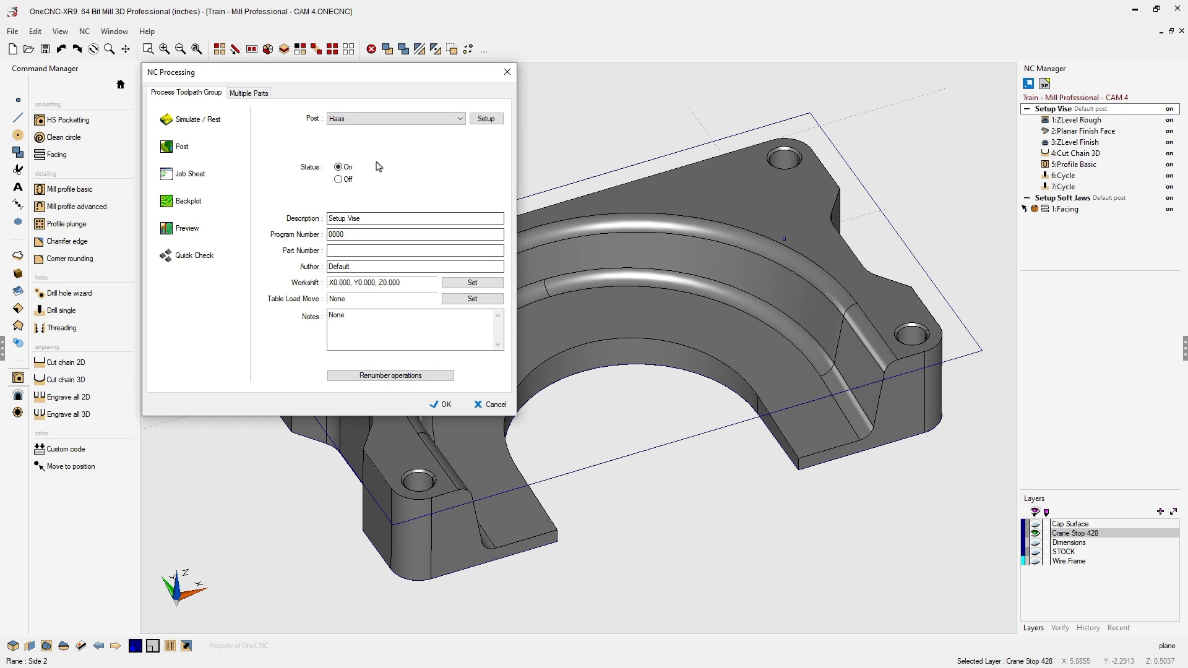
- Post the Setup Vise group's NC code to the DNC folder as Setup 1 and close the code listing
click(184, 149)
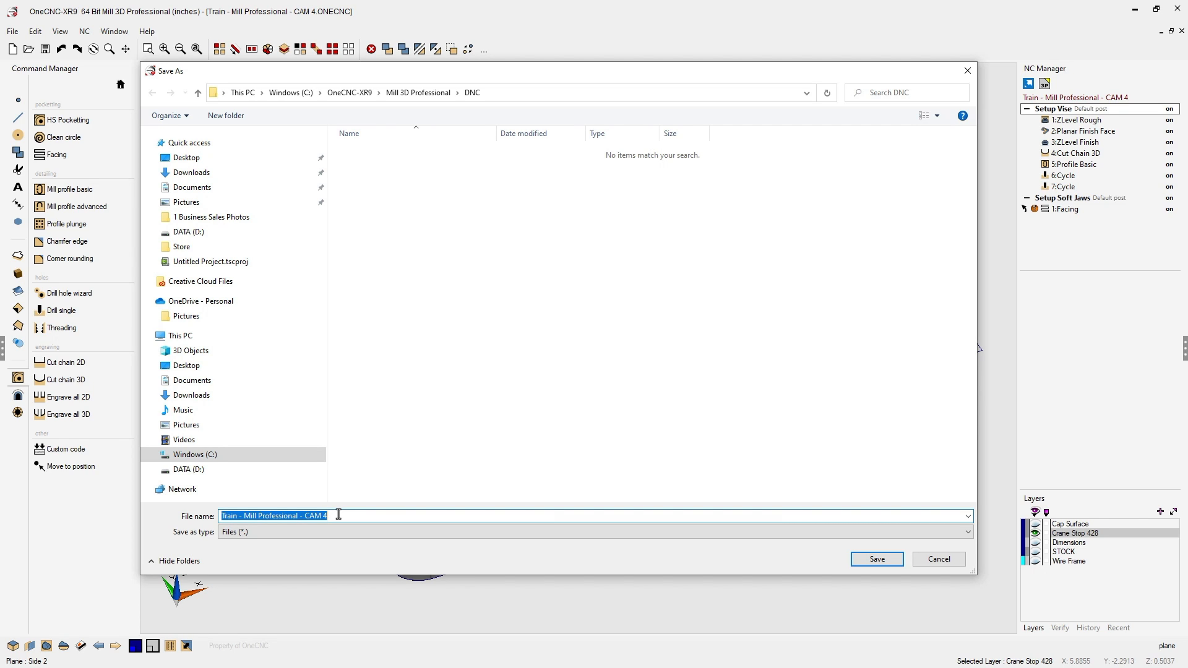
text(Setup 1)
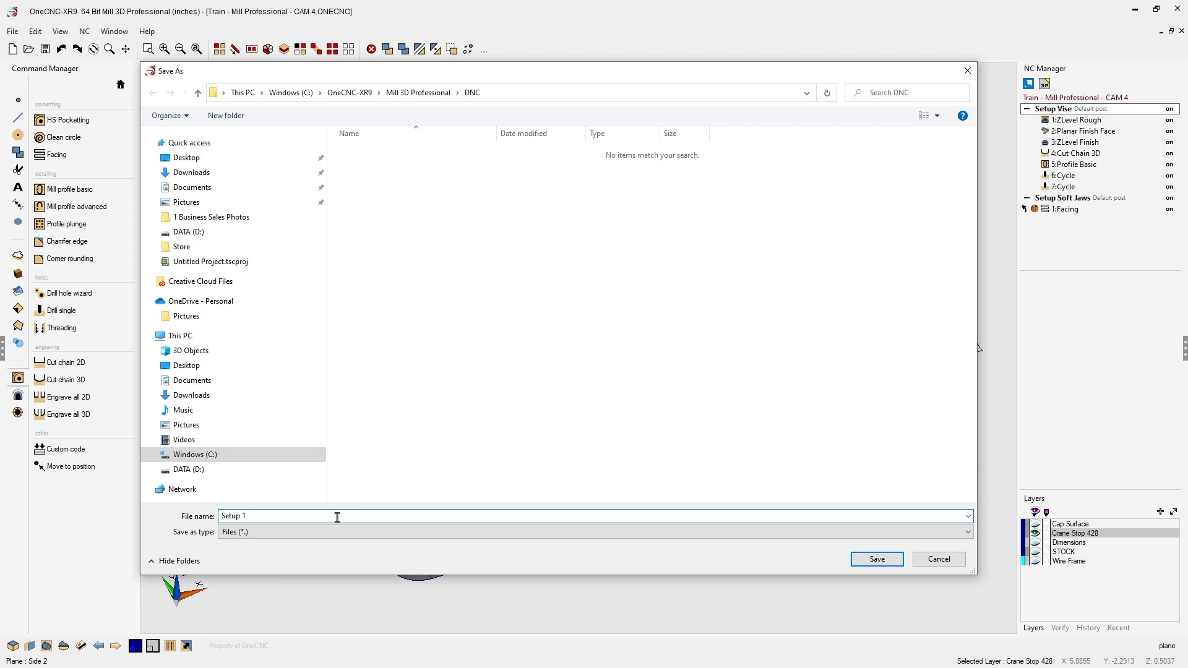
click(873, 560)
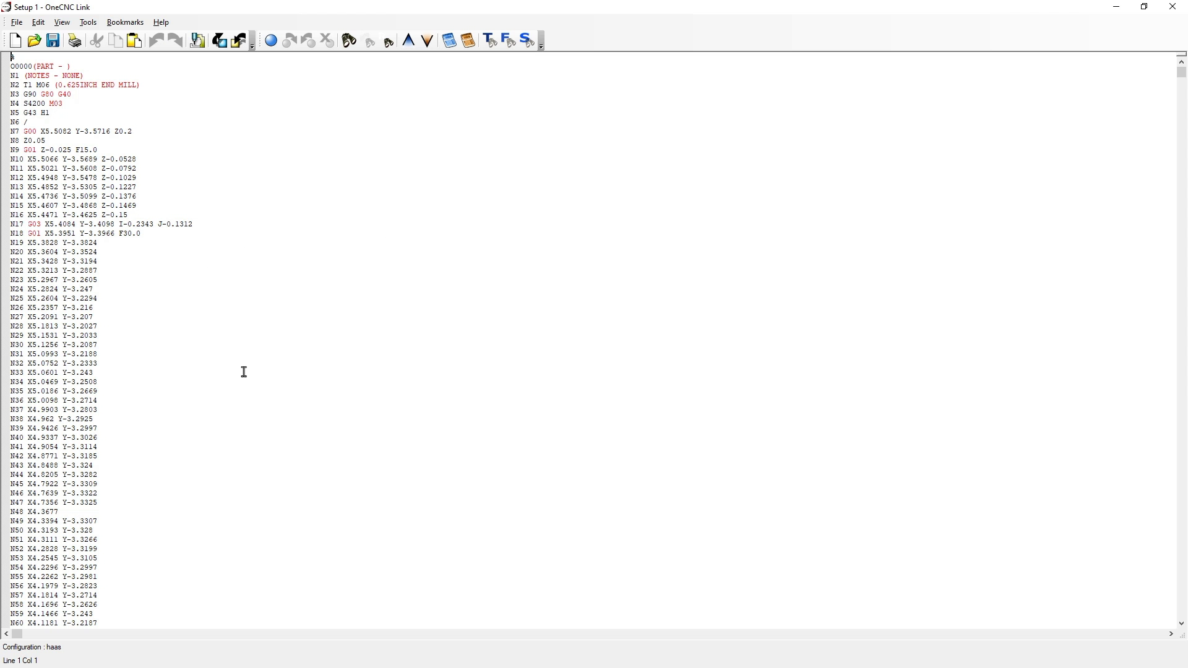
click(1163, 11)
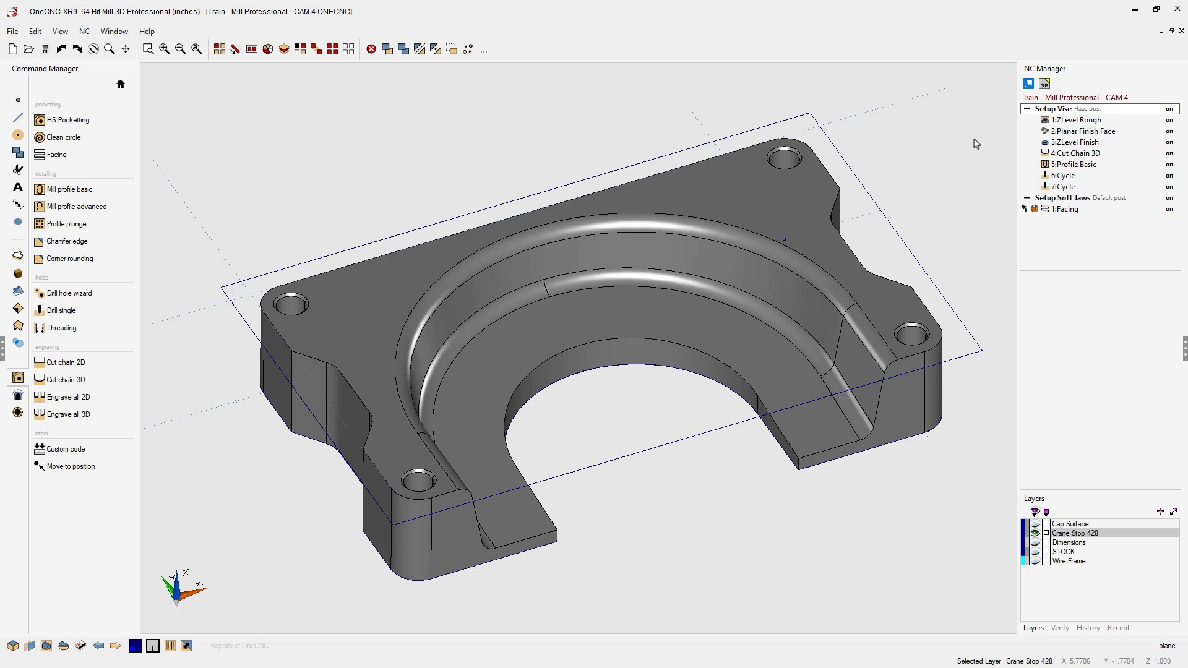
- Open the processing settings of the Setup Soft Jaws group and choose Fadal as its post
click(1061, 199)
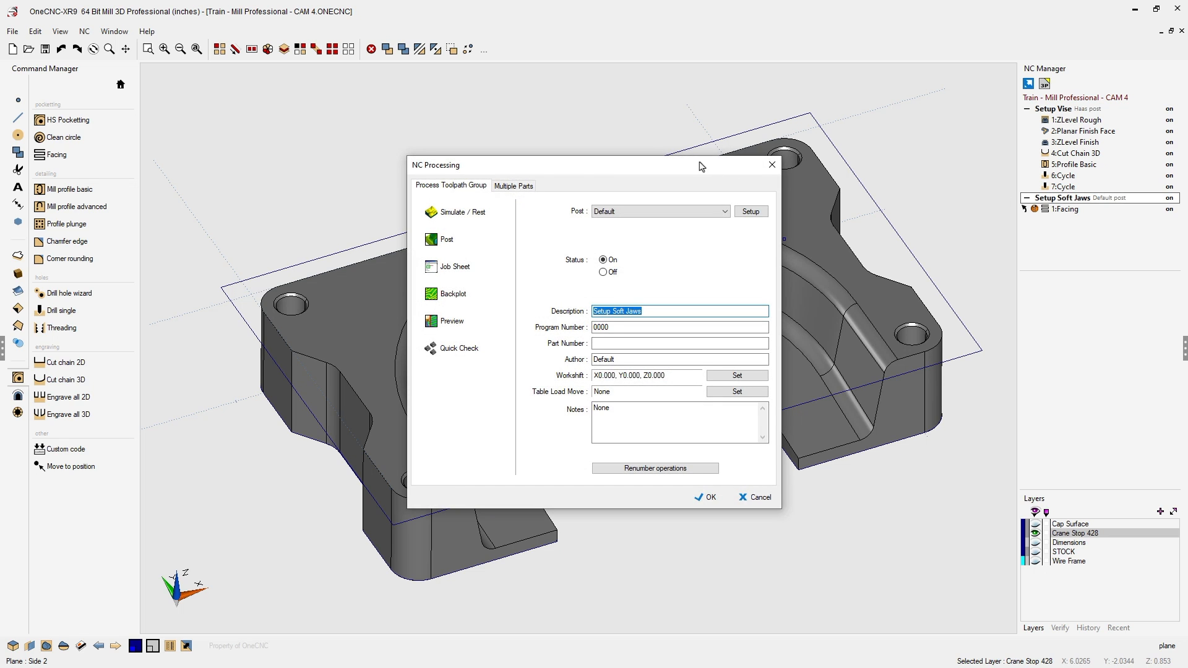
drag(703, 166, 433, 76)
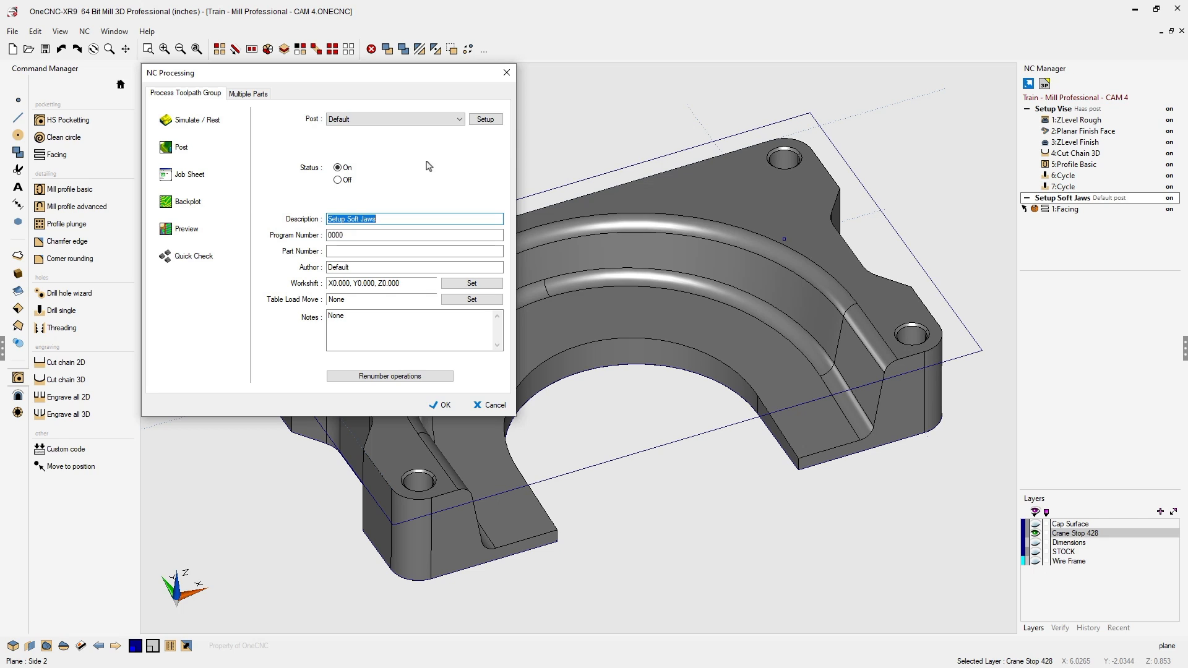
click(459, 121)
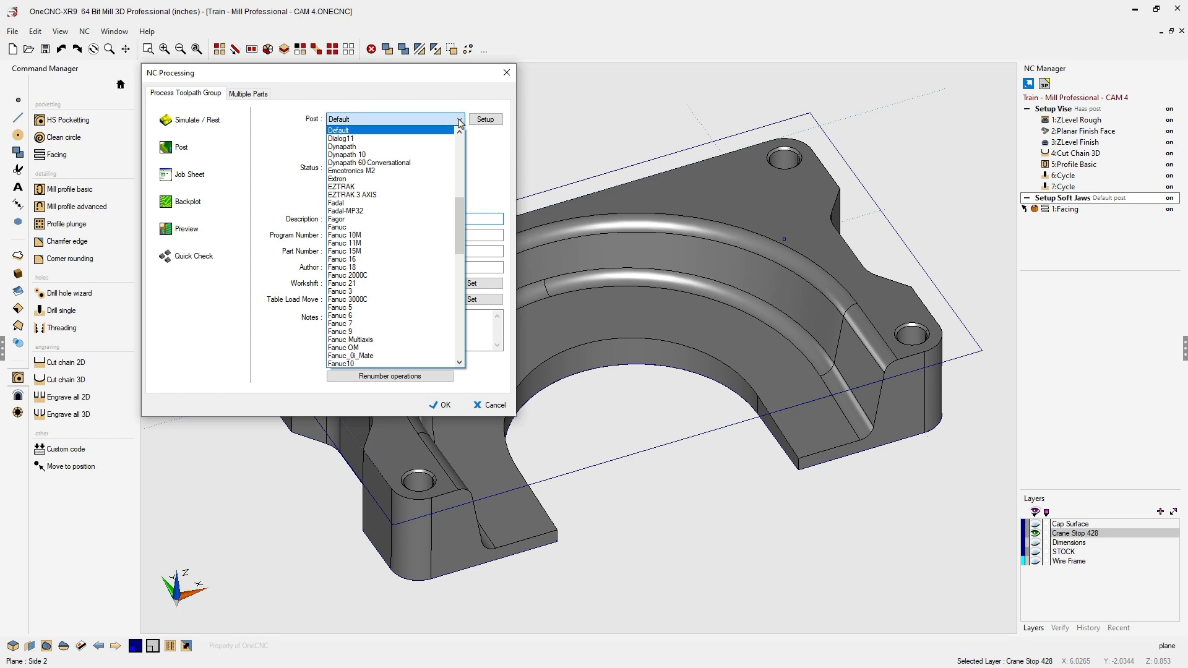
click(403, 204)
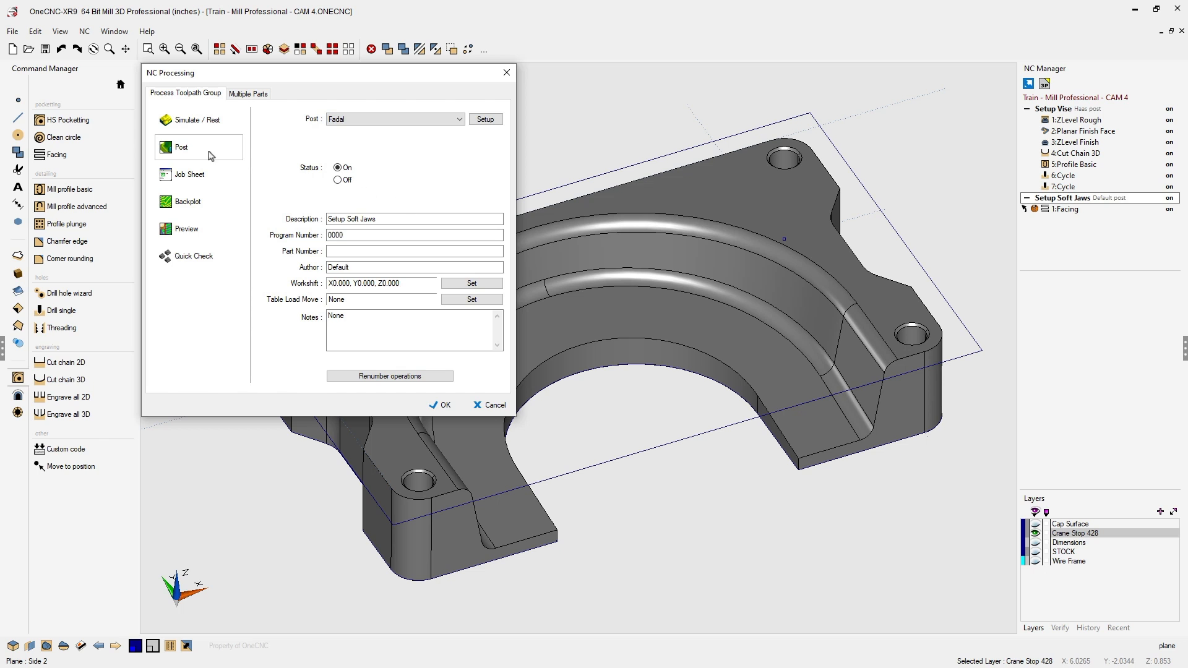
- Post the Setup Soft Jaws group's NC code to the DNC folder as Setup 2
click(183, 148)
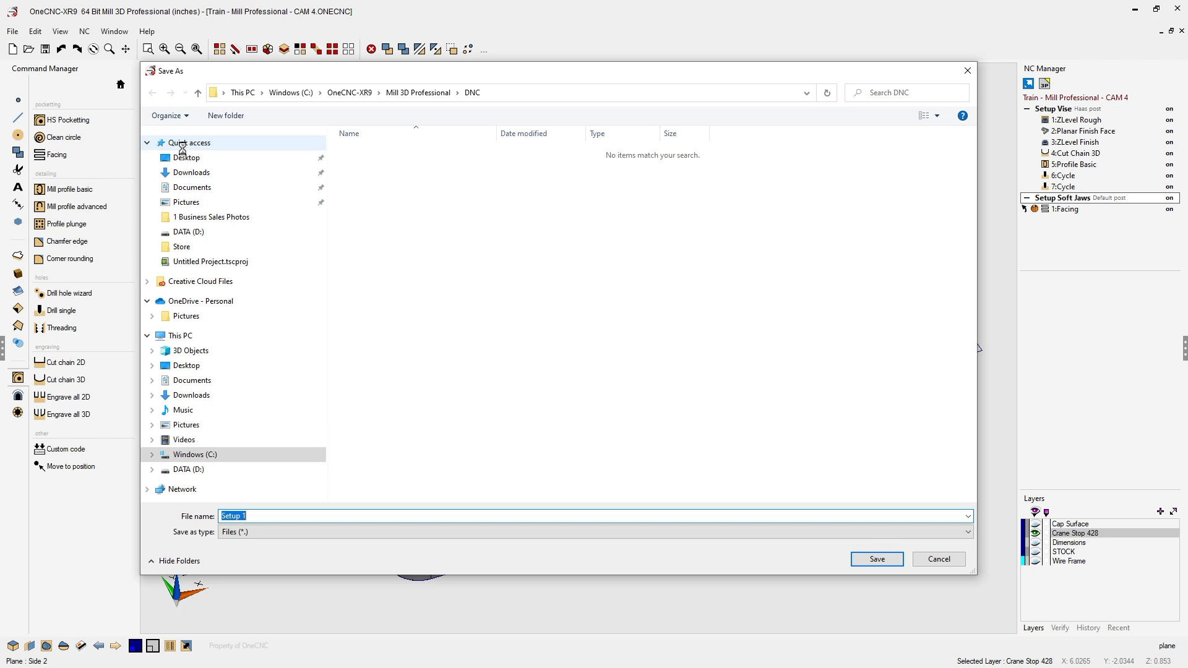
click(256, 516)
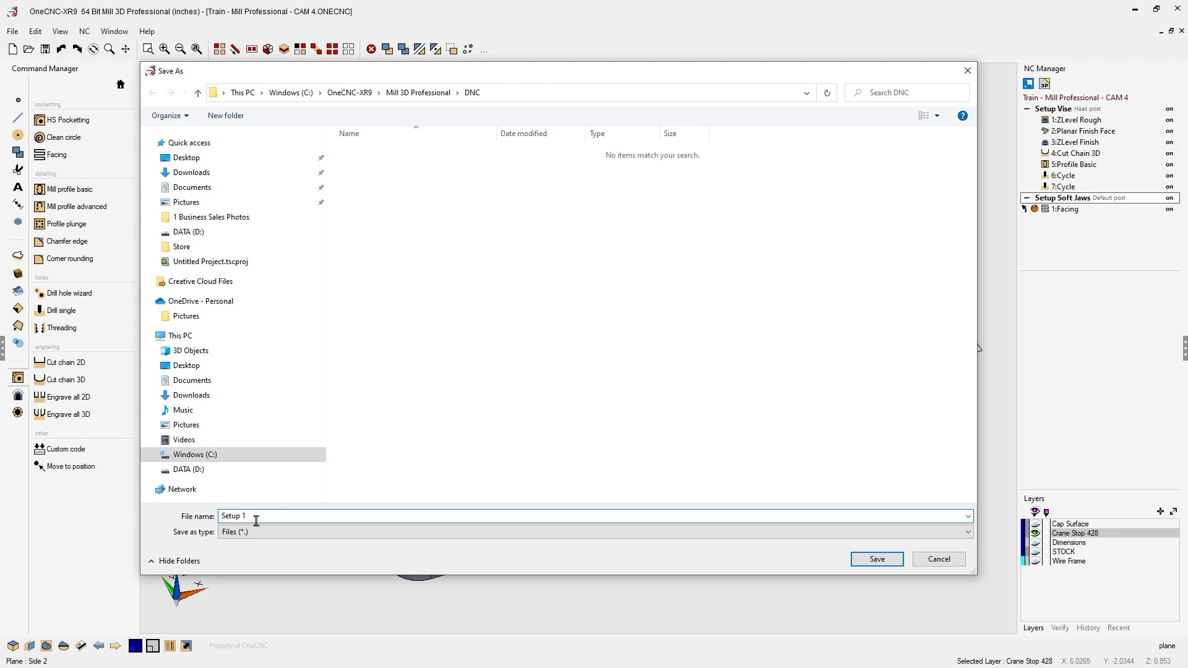
key(BackSpace)
text(2)
click(873, 560)
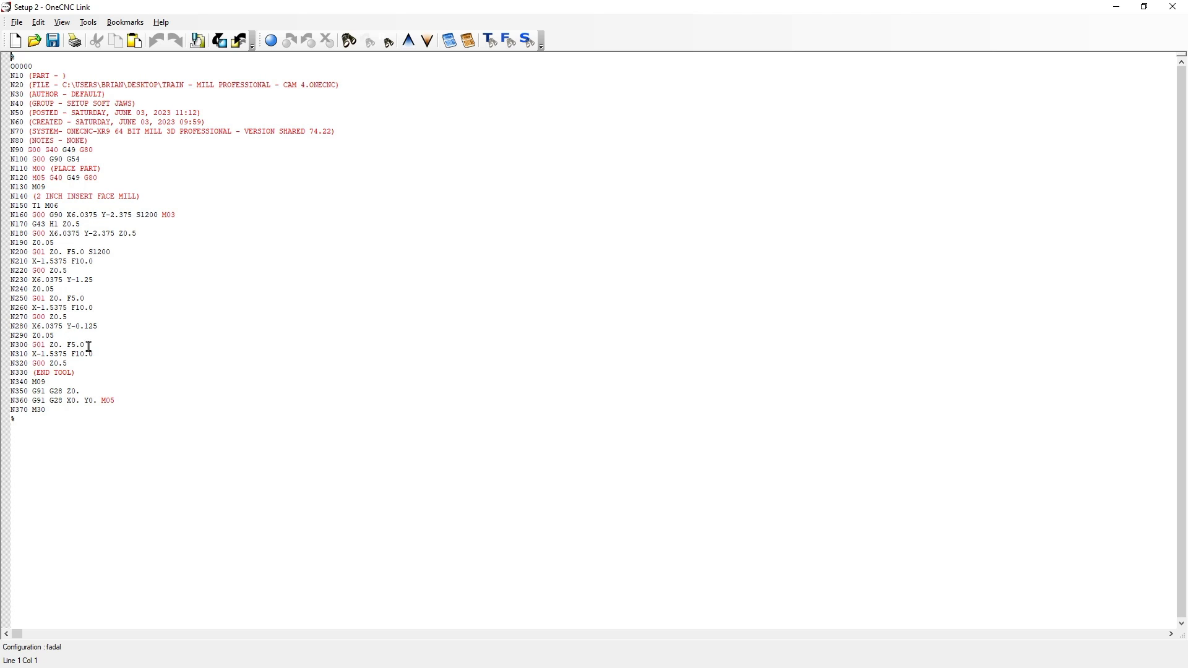
- View the code editor's Interactive Calculator, dismiss it without inserting a value, and close the Setup 2 listing
click(468, 42)
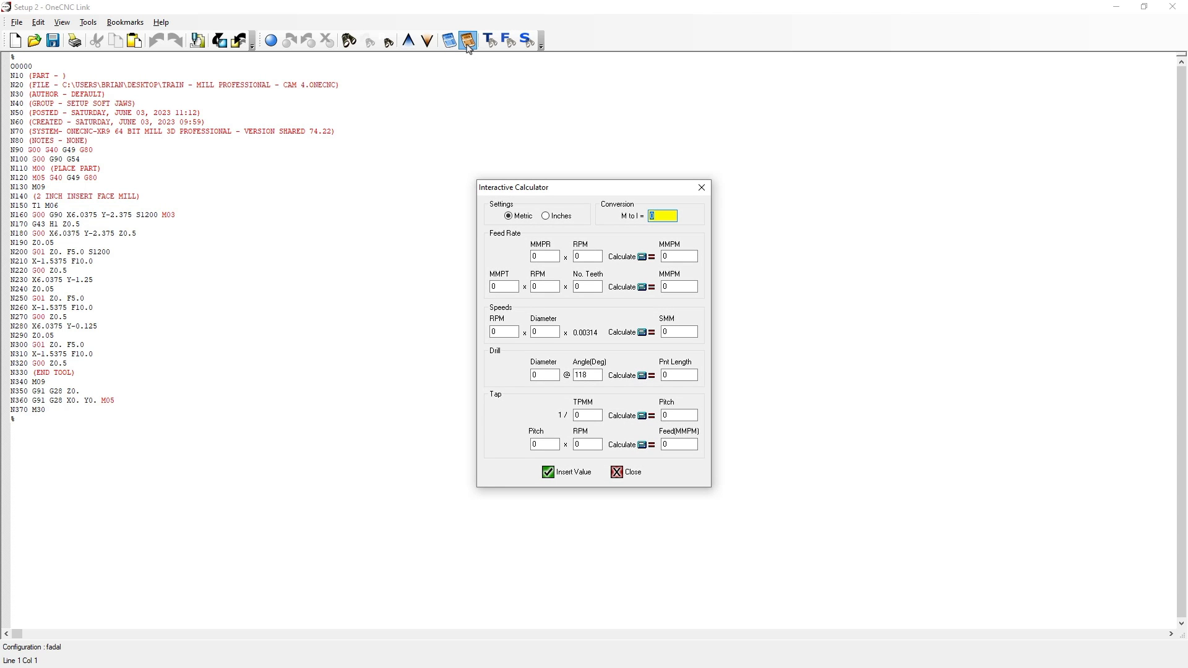
click(699, 188)
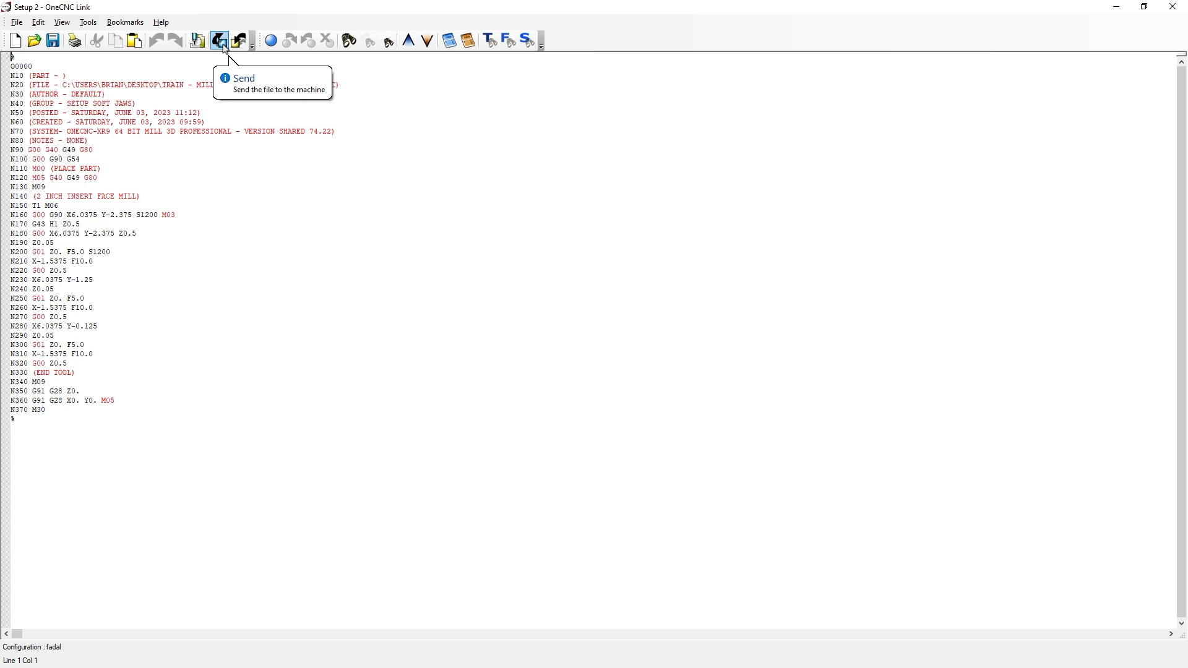
click(473, 187)
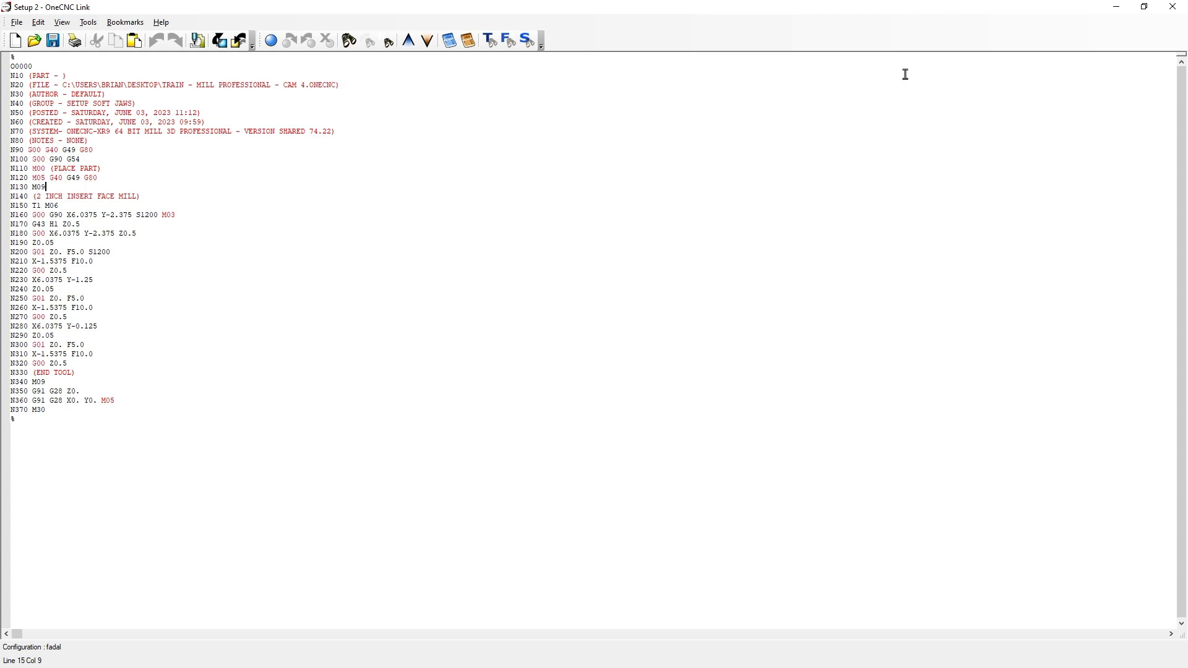
click(1172, 8)
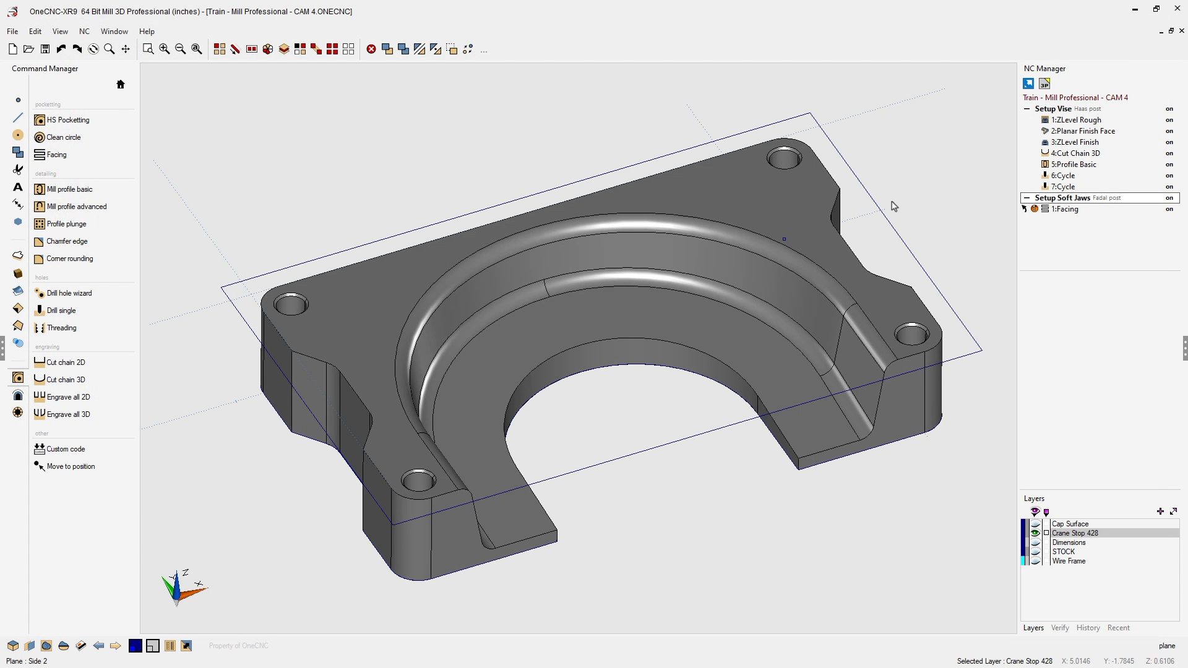